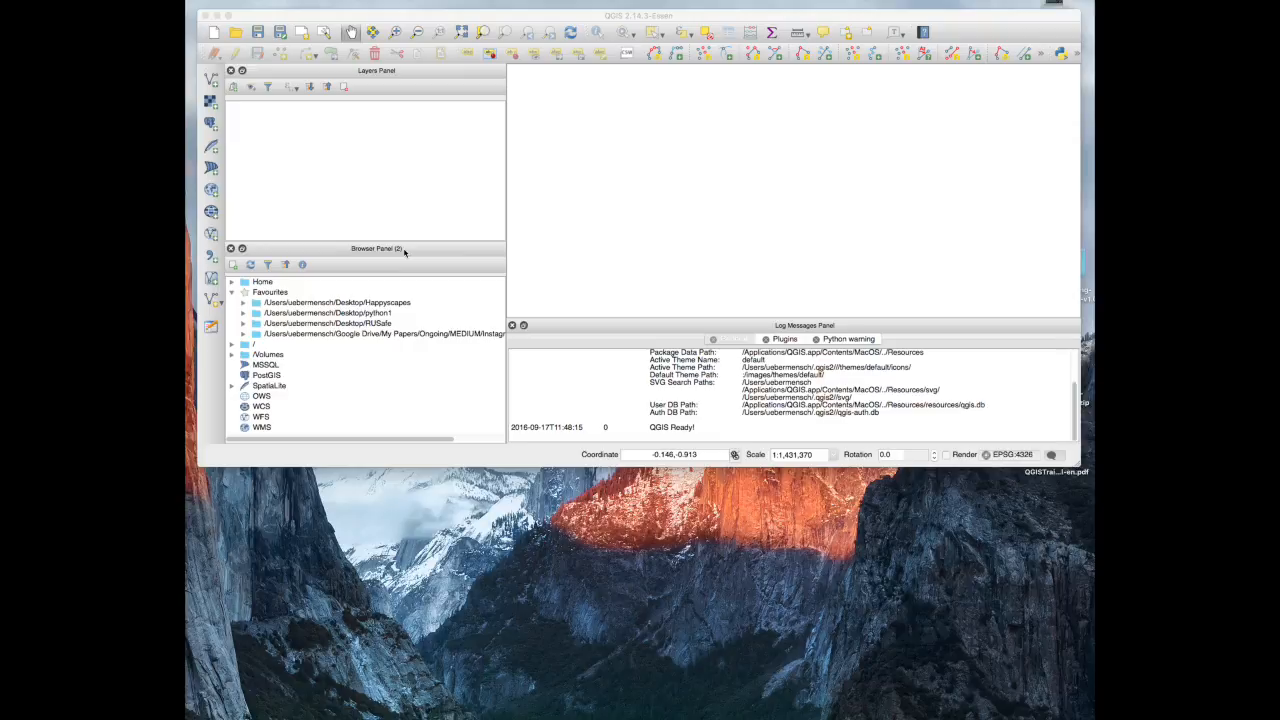
- Widen the Browser panel to show more of the favourite folder paths
{"action": "left_click", "coordinate": [232, 292]}
{"action": "left_click", "coordinate": [232, 292]}
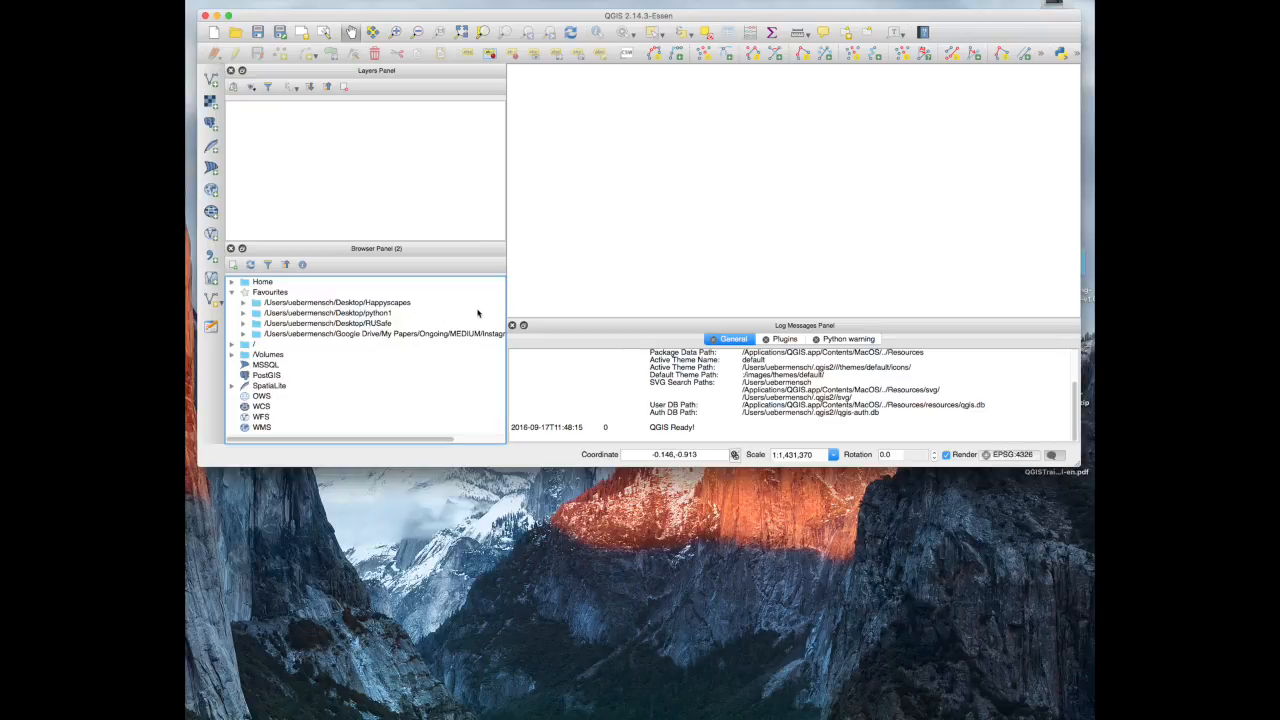
{"action": "left_click_drag", "start_coordinate": [506, 308], "coordinate": [543, 308]}
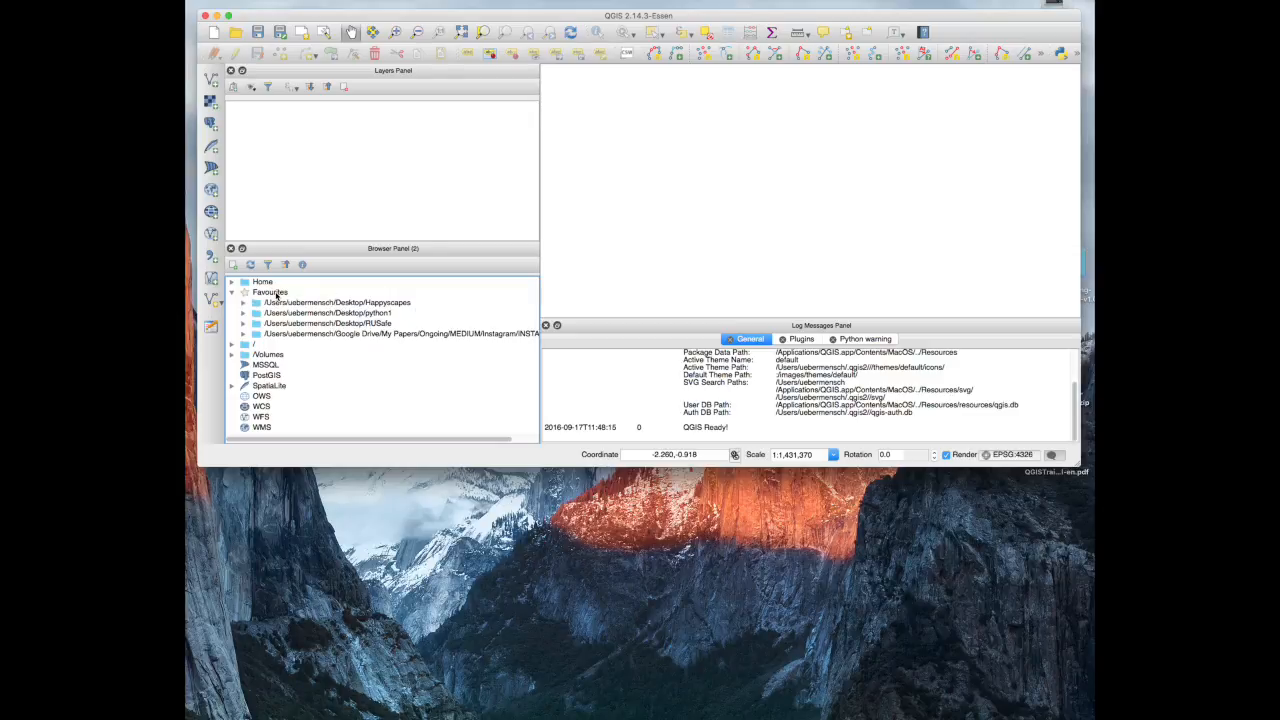
{"action": "scroll", "coordinate": [284, 295], "scroll_direction": "right", "scroll_amount": 1}
{"action": "scroll", "coordinate": [329, 293], "scroll_direction": "left", "scroll_amount": 1}
- Add the QGIS-Training-Data-QGIS-Training-Data-v1.0 folder from the home Desktop folder as a favourite, and collapse the Home tree
{"action": "left_click", "coordinate": [263, 284]}
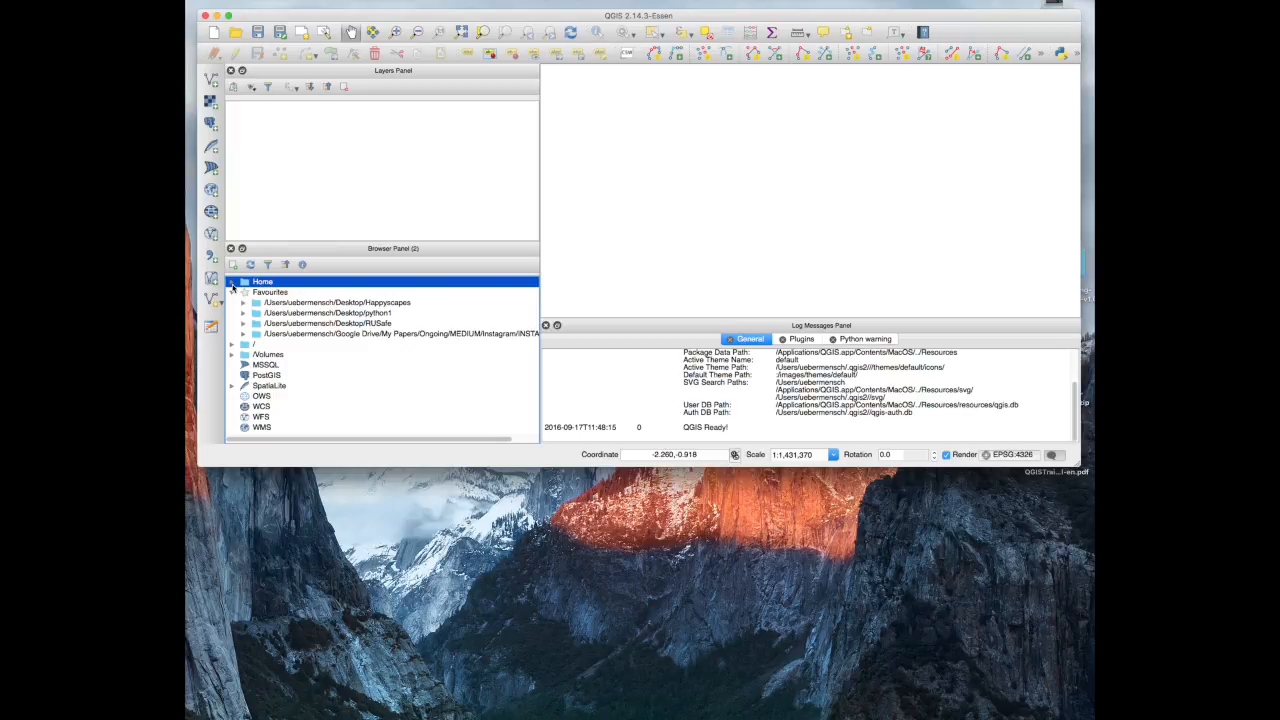
{"action": "left_click", "coordinate": [232, 286]}
{"action": "scroll", "coordinate": [250, 310], "scroll_direction": "down", "scroll_amount": 2}
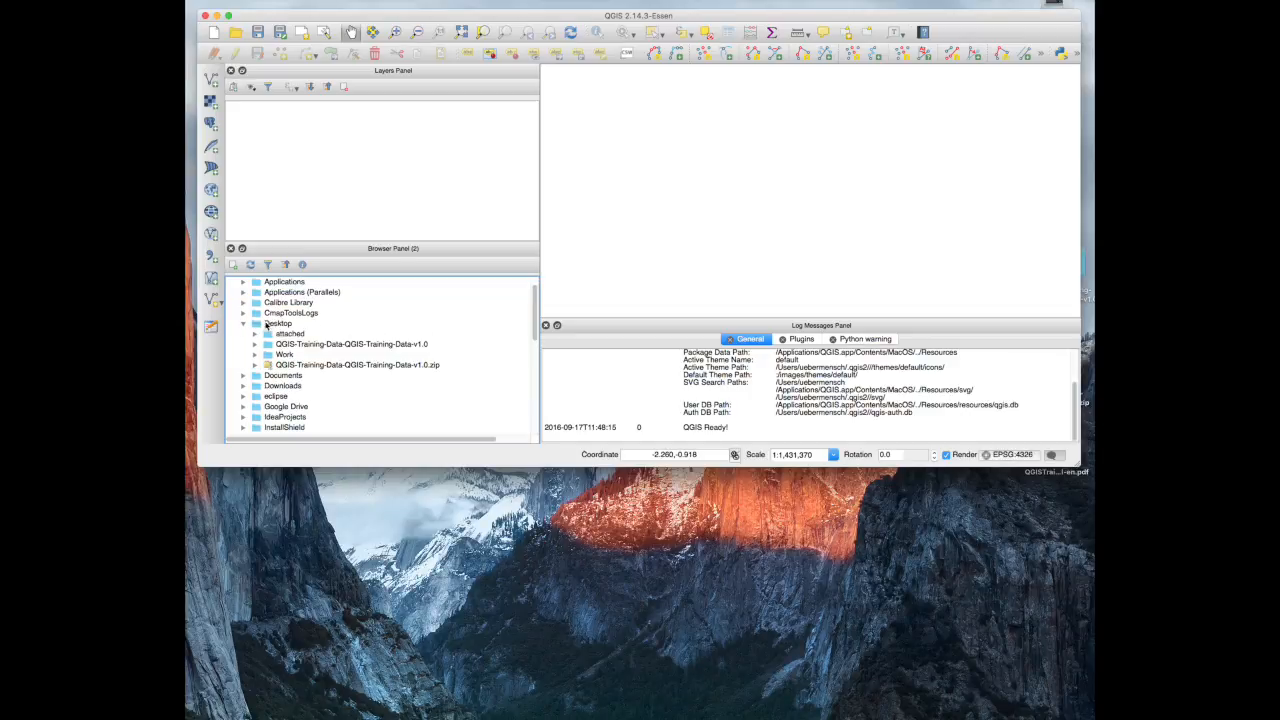
{"action": "left_click", "coordinate": [352, 344]}
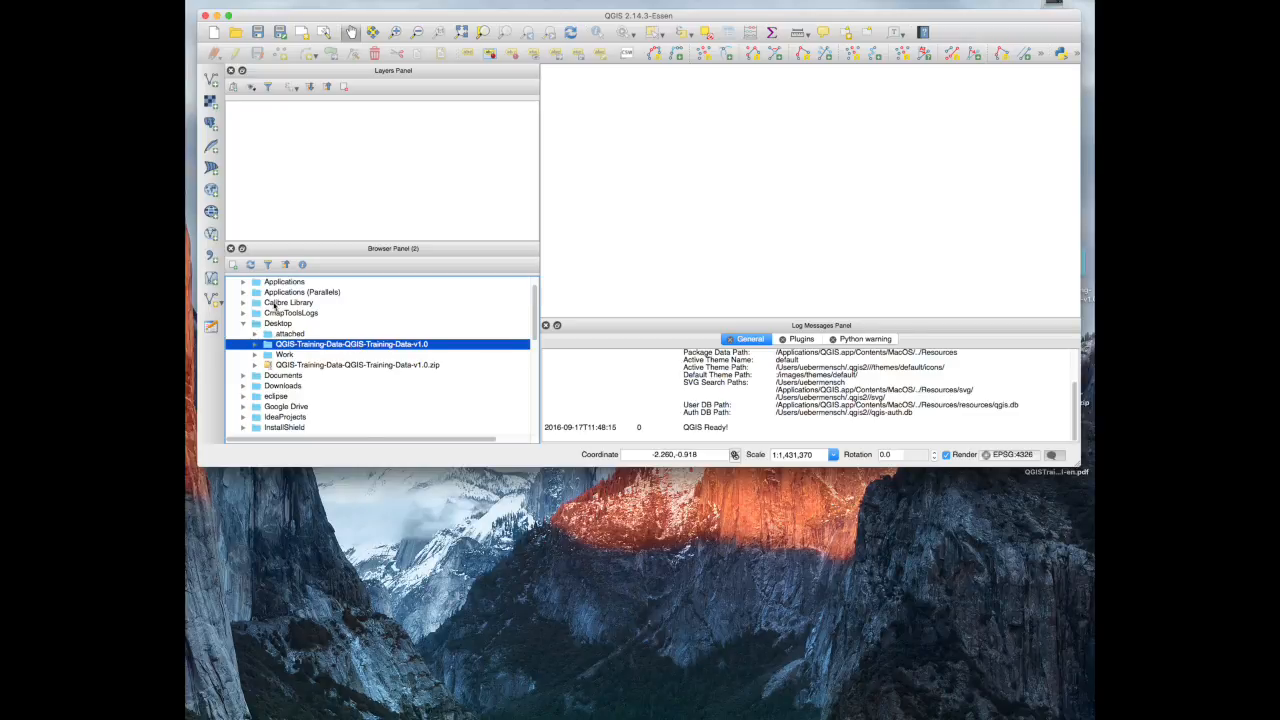
{"action": "scroll", "coordinate": [276, 310], "scroll_direction": "up", "scroll_amount": 1}
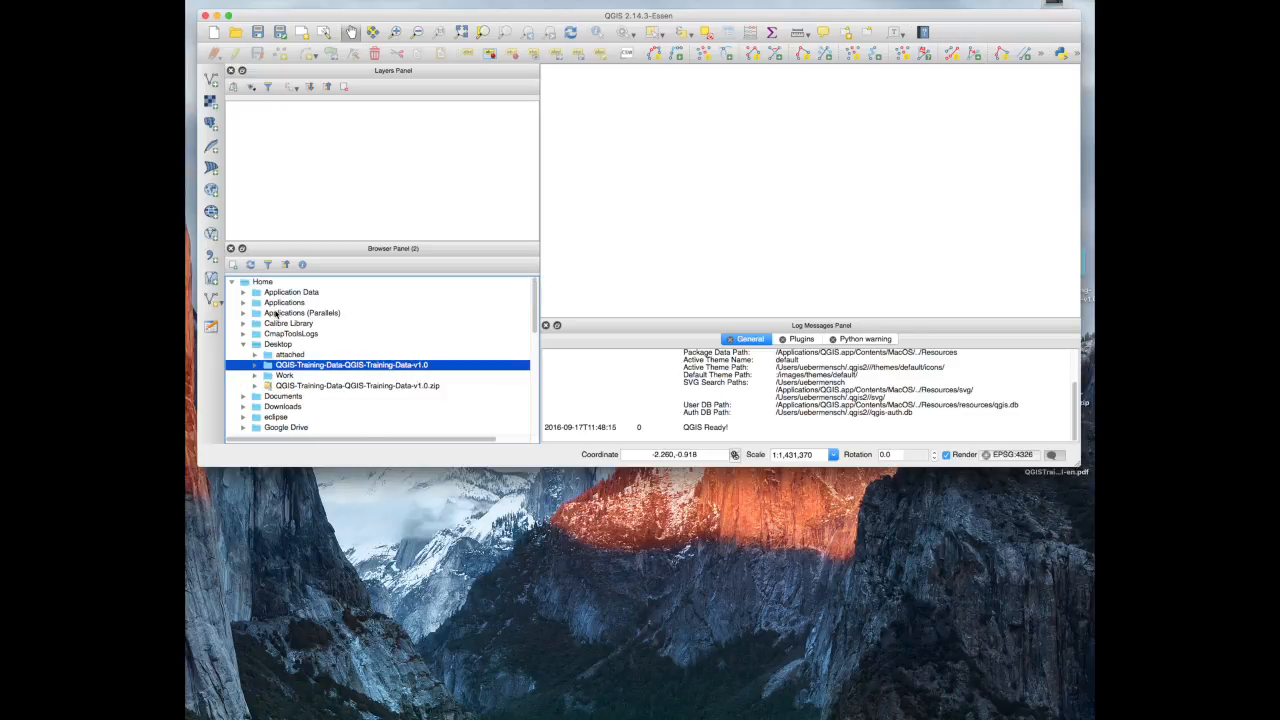
{"action": "right_click", "coordinate": [337, 367]}
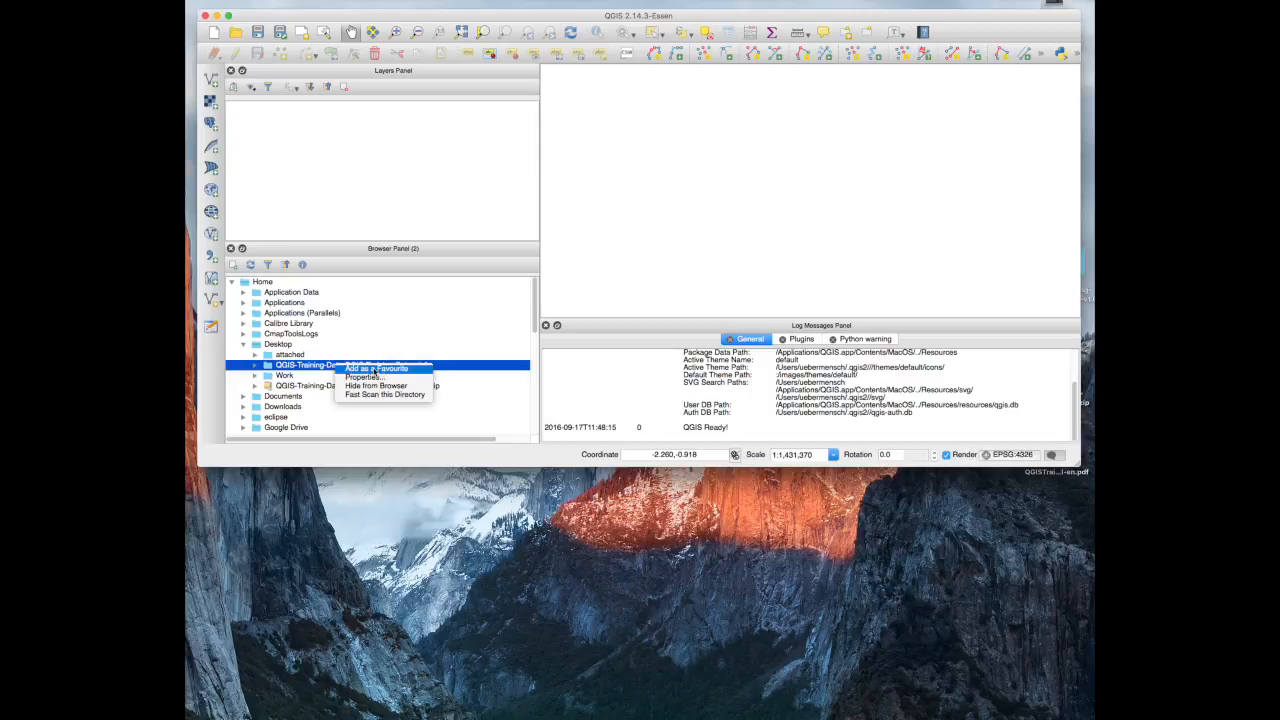
{"action": "left_click", "coordinate": [374, 369]}
{"action": "left_click", "coordinate": [232, 283]}
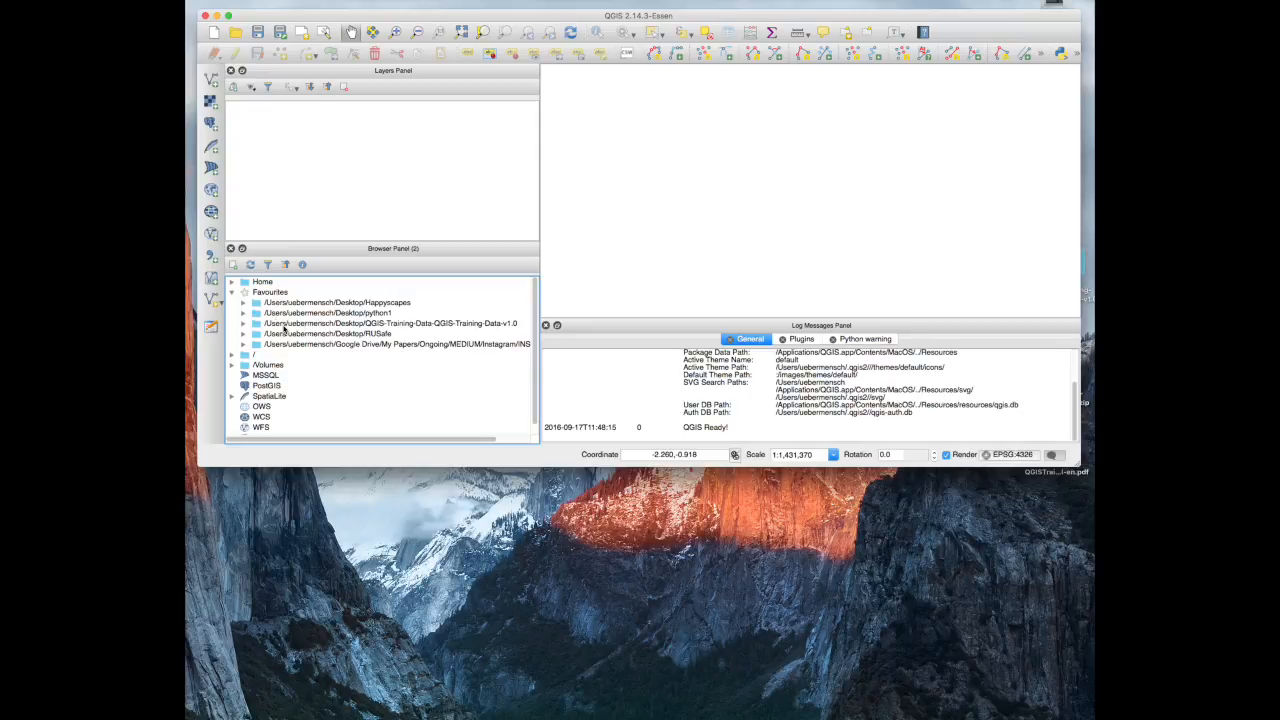
- Expand the QGIS training data favourite down to training_manual_data and add its epsg4326 folder as a favourite
{"action": "double_click", "coordinate": [409, 325]}
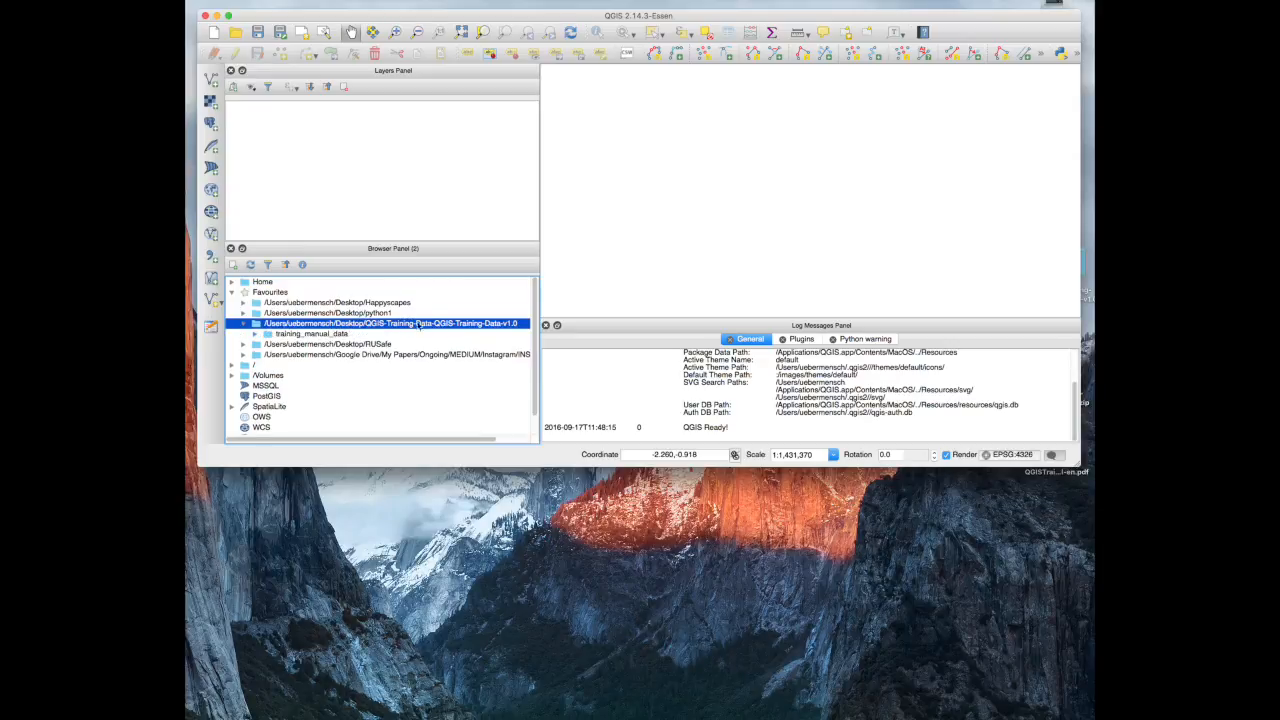
{"action": "left_click", "coordinate": [304, 335]}
{"action": "double_click", "coordinate": [304, 336]}
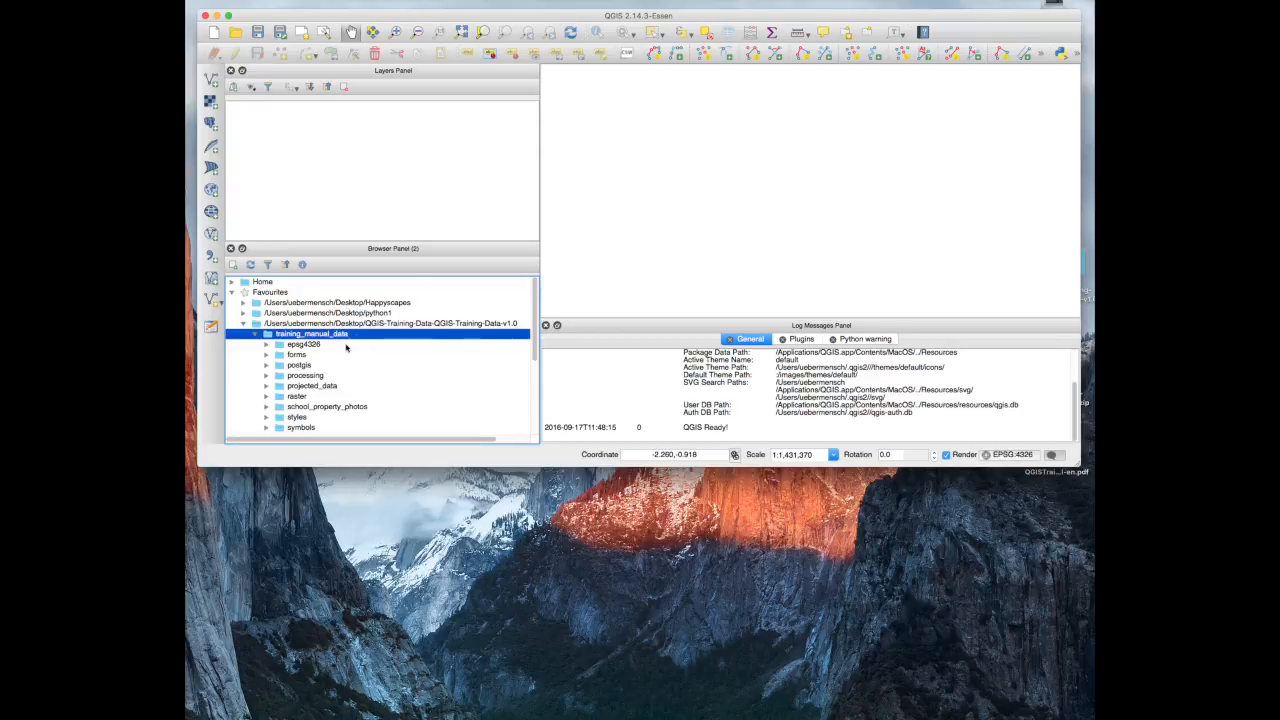
{"action": "right_click", "coordinate": [286, 336]}
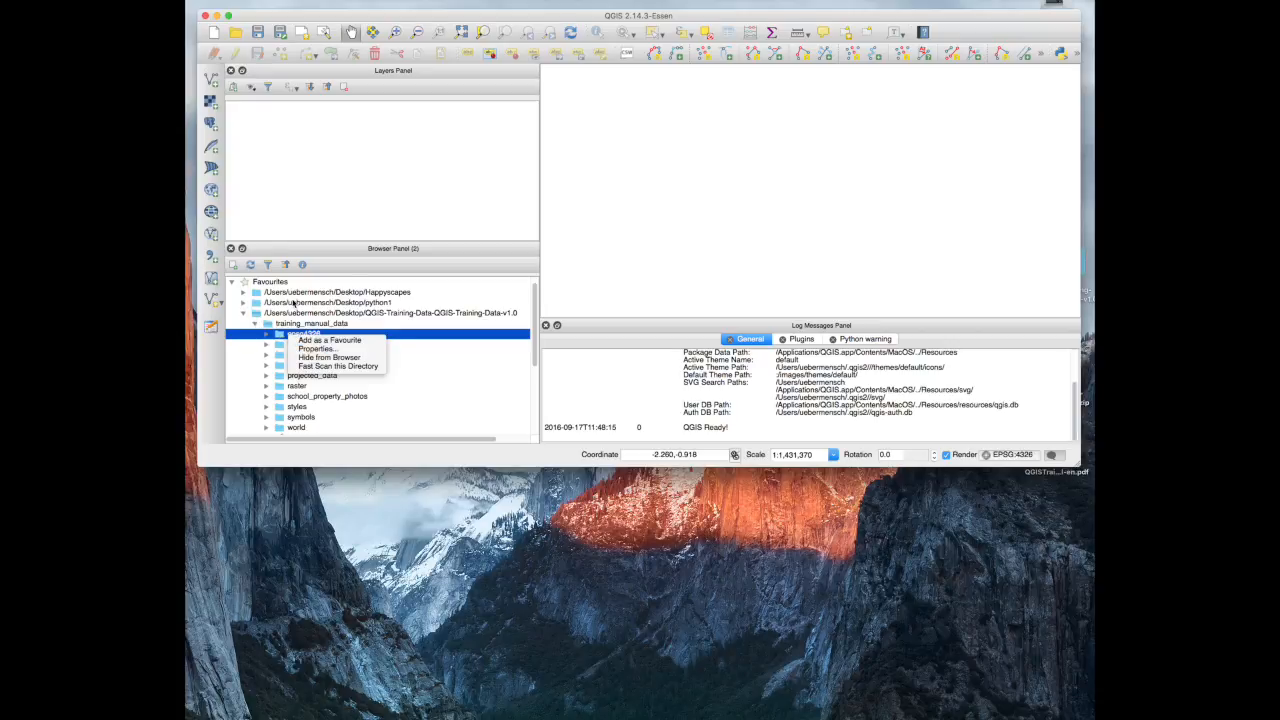
{"action": "left_click", "coordinate": [318, 341]}
{"action": "left_click", "coordinate": [308, 335]}
{"action": "scroll", "coordinate": [318, 365], "scroll_direction": "down", "scroll_amount": 2}
{"action": "scroll", "coordinate": [318, 365], "scroll_direction": "up", "scroll_amount": 1}
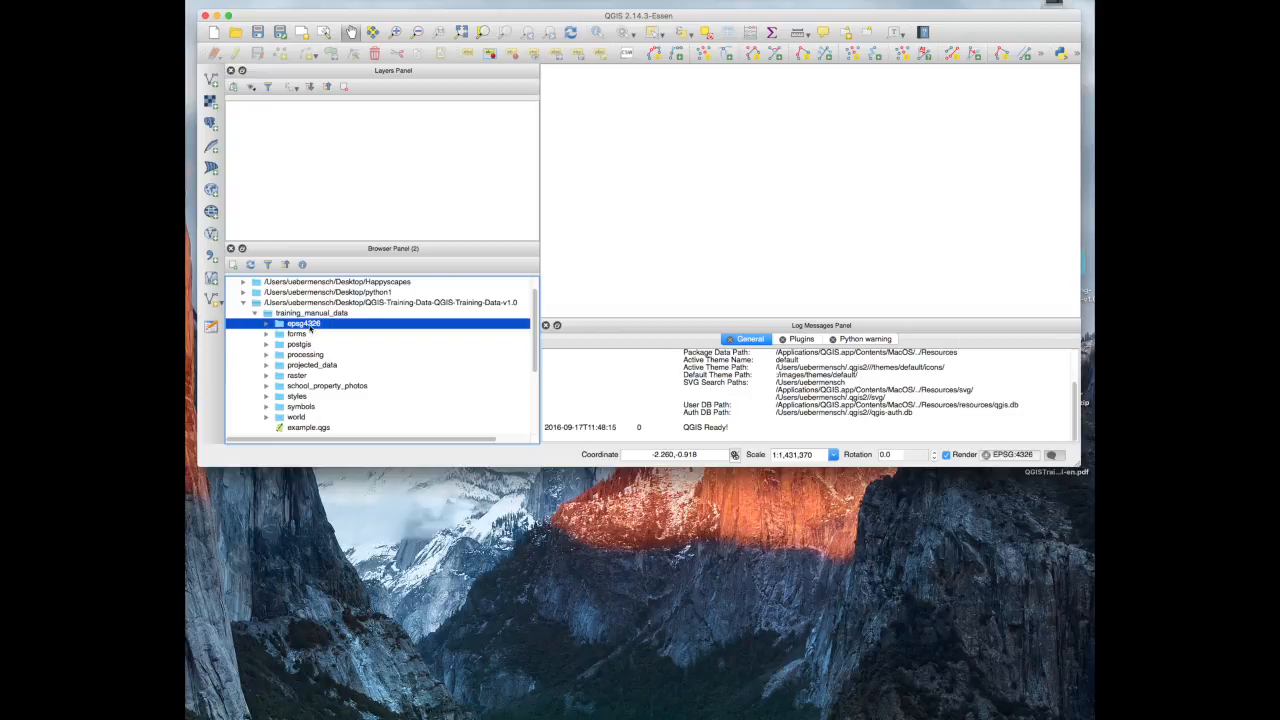
{"action": "right_click", "coordinate": [304, 325]}
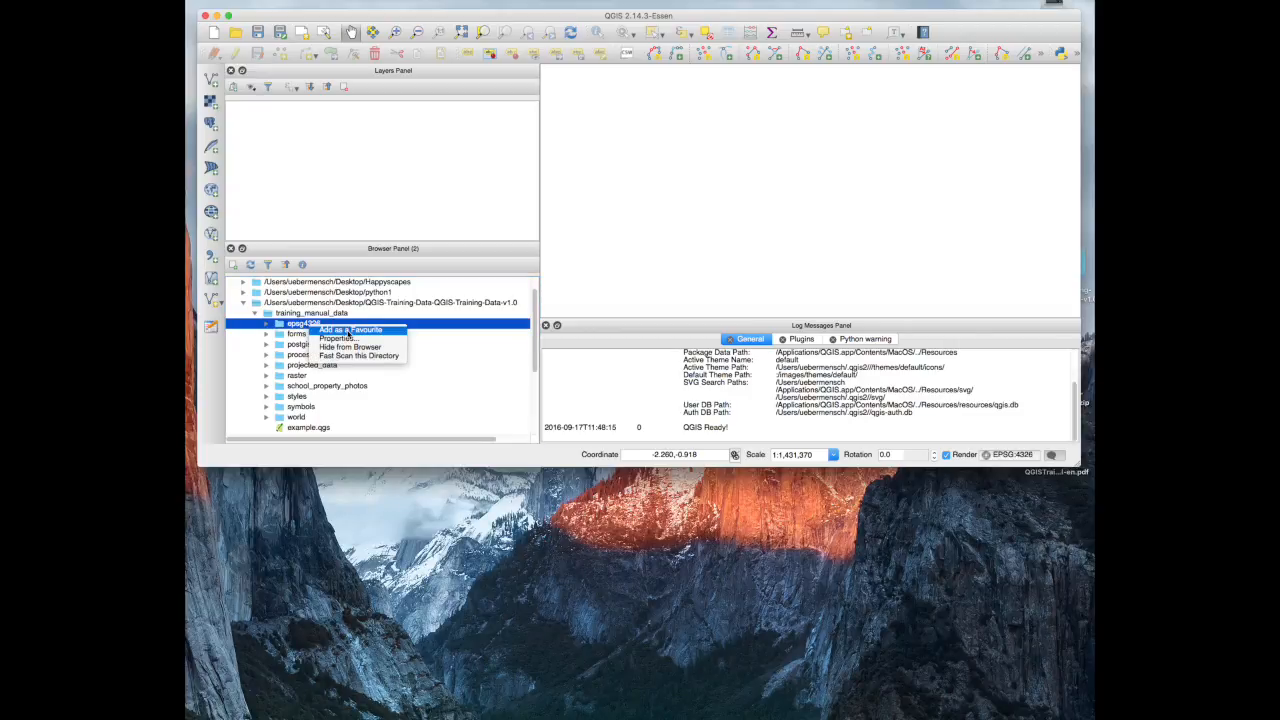
{"action": "left_click", "coordinate": [347, 332]}
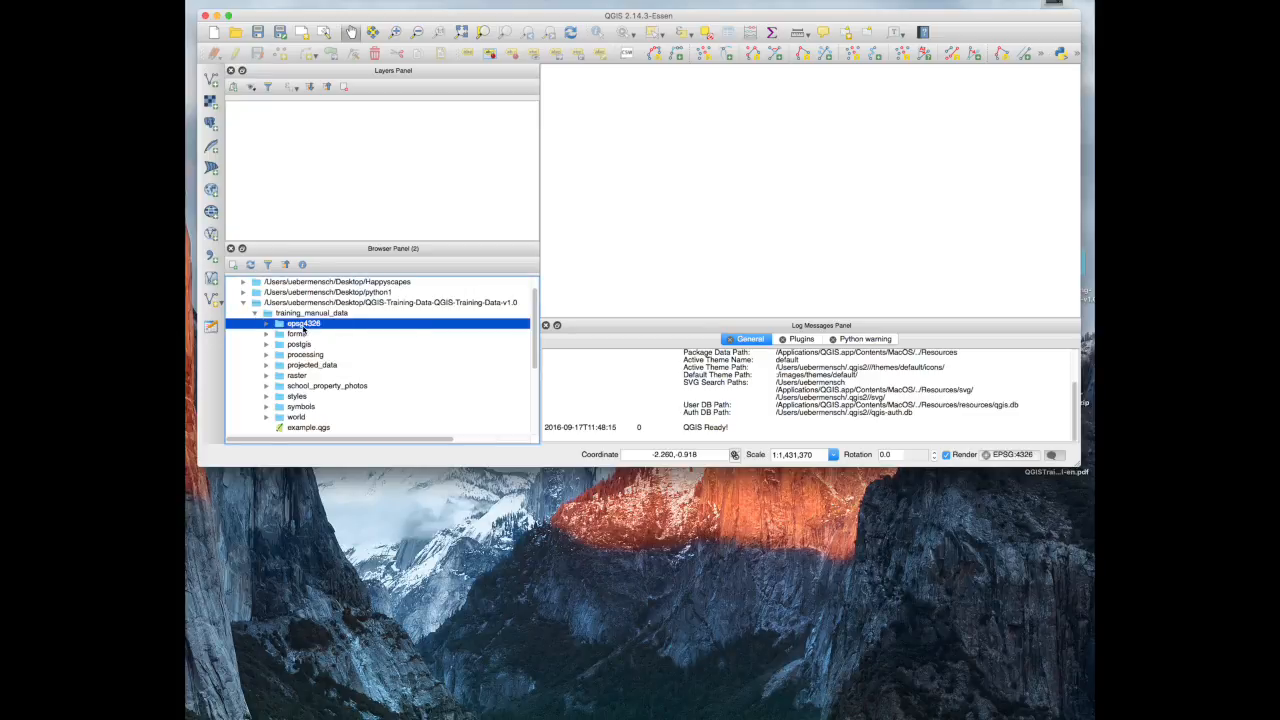
- Collapse the training_manual_data folder and the QGIS training data favourite that contains it
{"action": "right_click", "coordinate": [304, 329]}
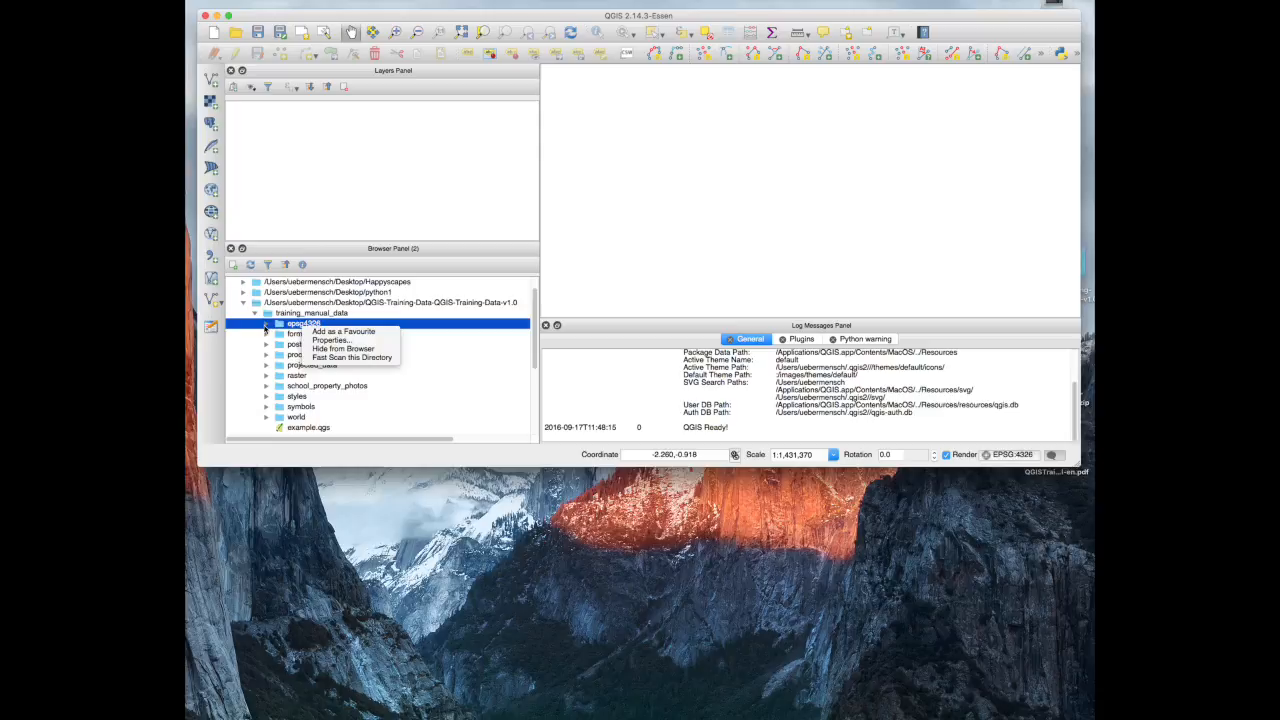
{"action": "left_click", "coordinate": [256, 321]}
{"action": "left_click", "coordinate": [256, 315]}
{"action": "scroll", "coordinate": [261, 318], "scroll_direction": "up", "scroll_amount": 2}
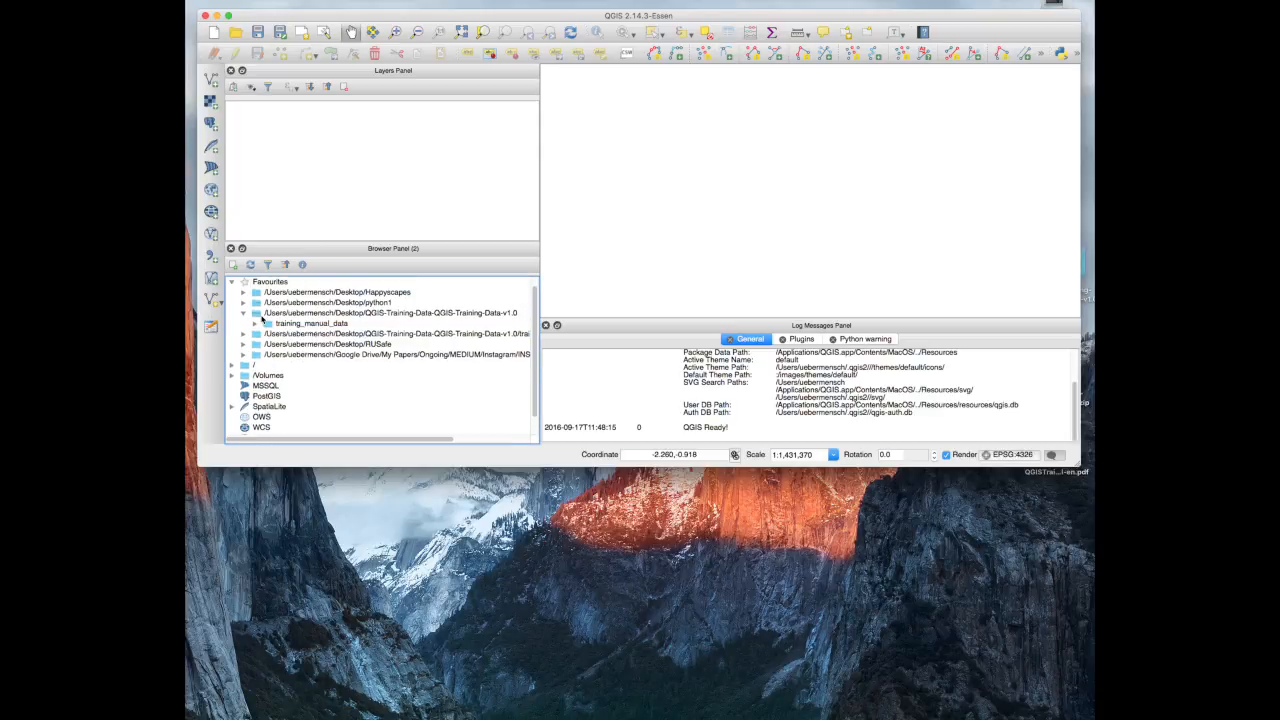
{"action": "left_click", "coordinate": [245, 325]}
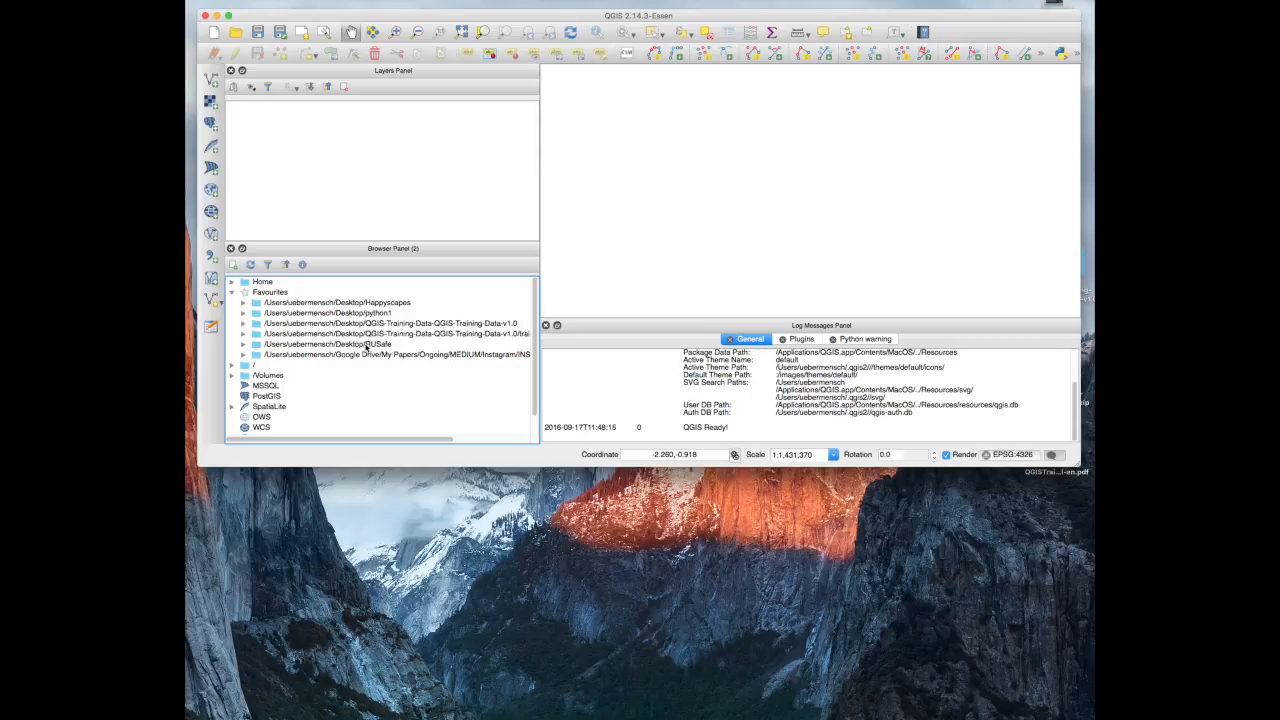
- Expand the epsg4326 favourite in the Browser panel to list its data files
{"action": "scroll", "coordinate": [368, 350], "scroll_direction": "right", "scroll_amount": 5}
{"action": "scroll", "coordinate": [517, 338], "scroll_direction": "left", "scroll_amount": 5}
{"action": "left_click", "coordinate": [517, 338]}
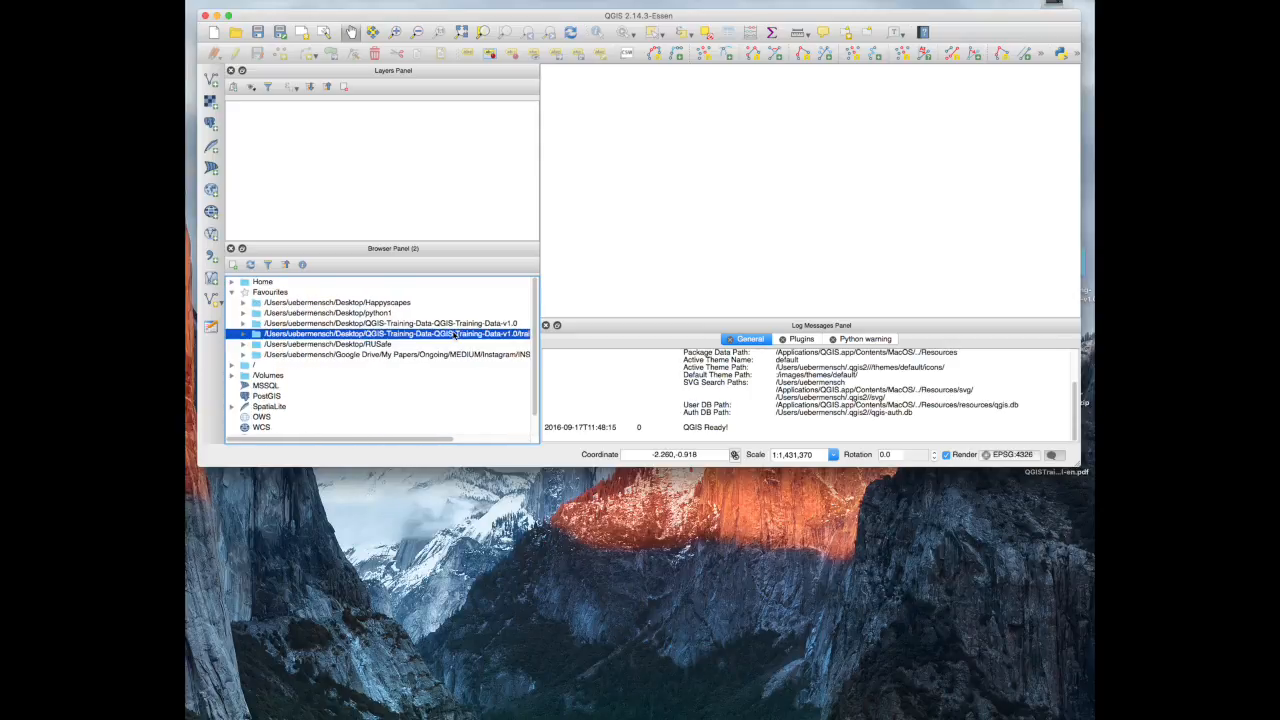
{"action": "left_click", "coordinate": [243, 334]}
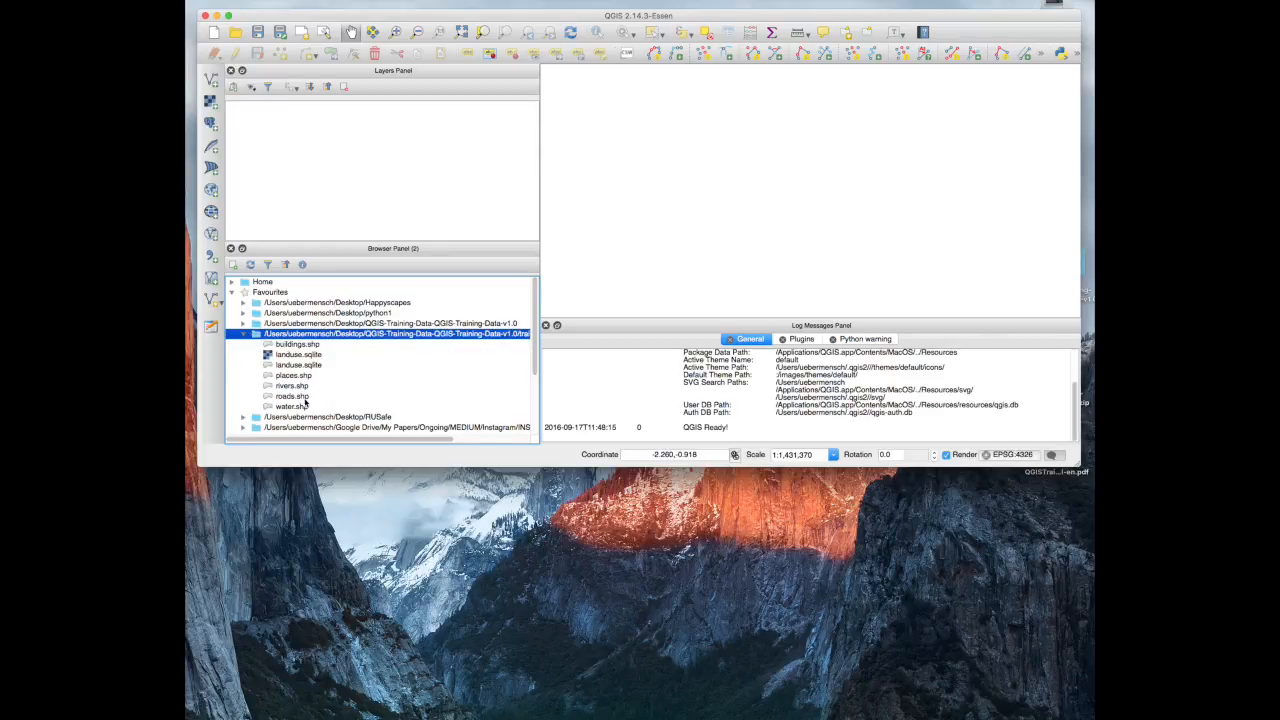
{"action": "scroll", "coordinate": [332, 357], "scroll_direction": "down", "scroll_amount": 1}
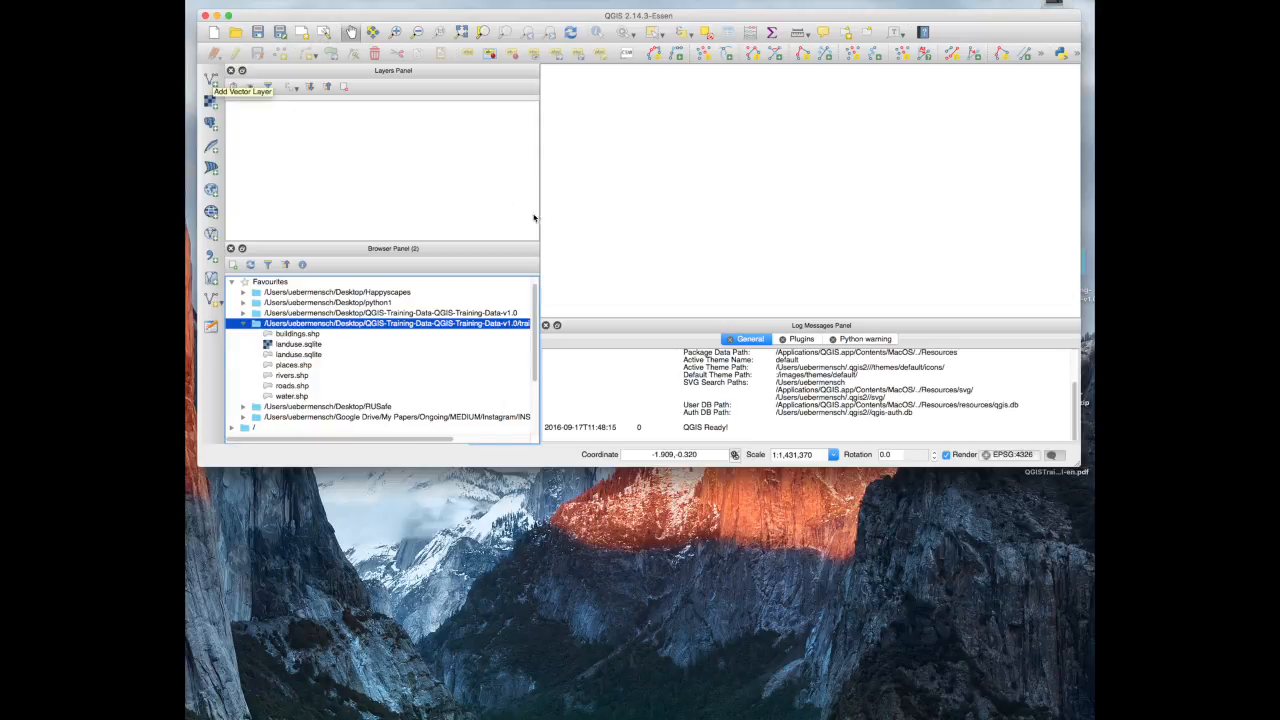
{"action": "left_click", "coordinate": [211, 79]}
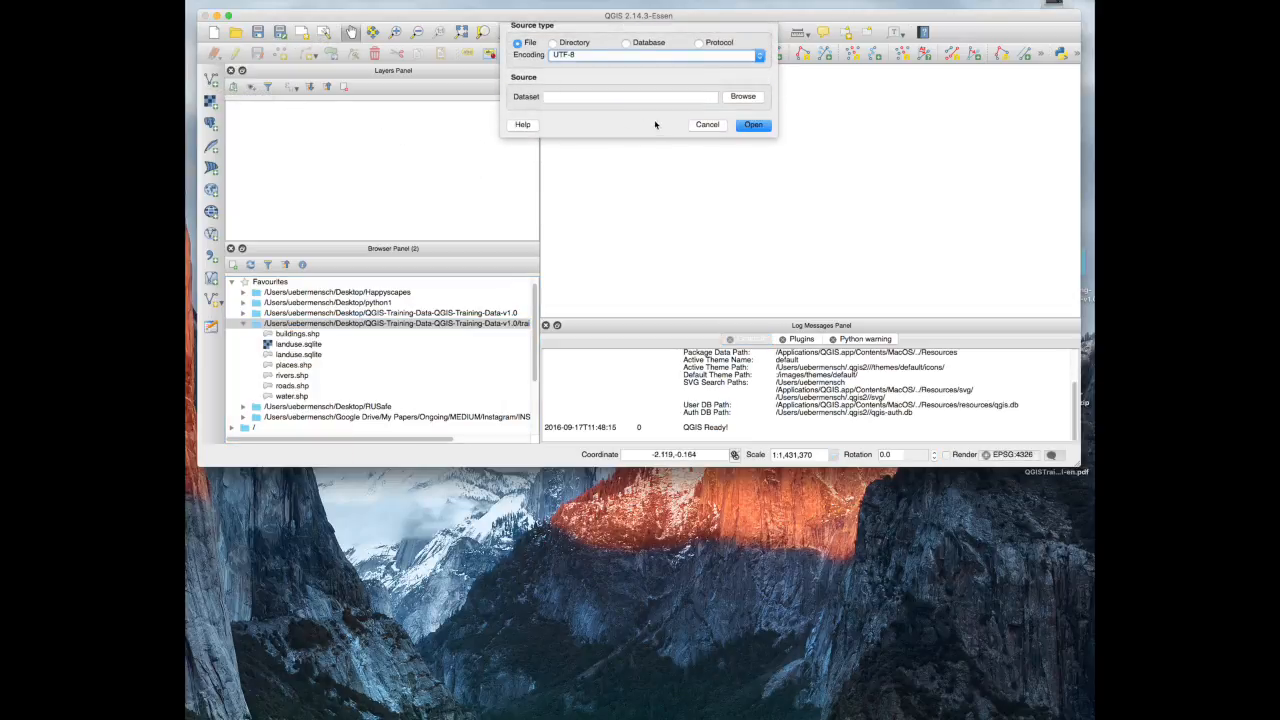
{"action": "left_click", "coordinate": [744, 98]}
{"action": "left_click", "coordinate": [410, 346]}
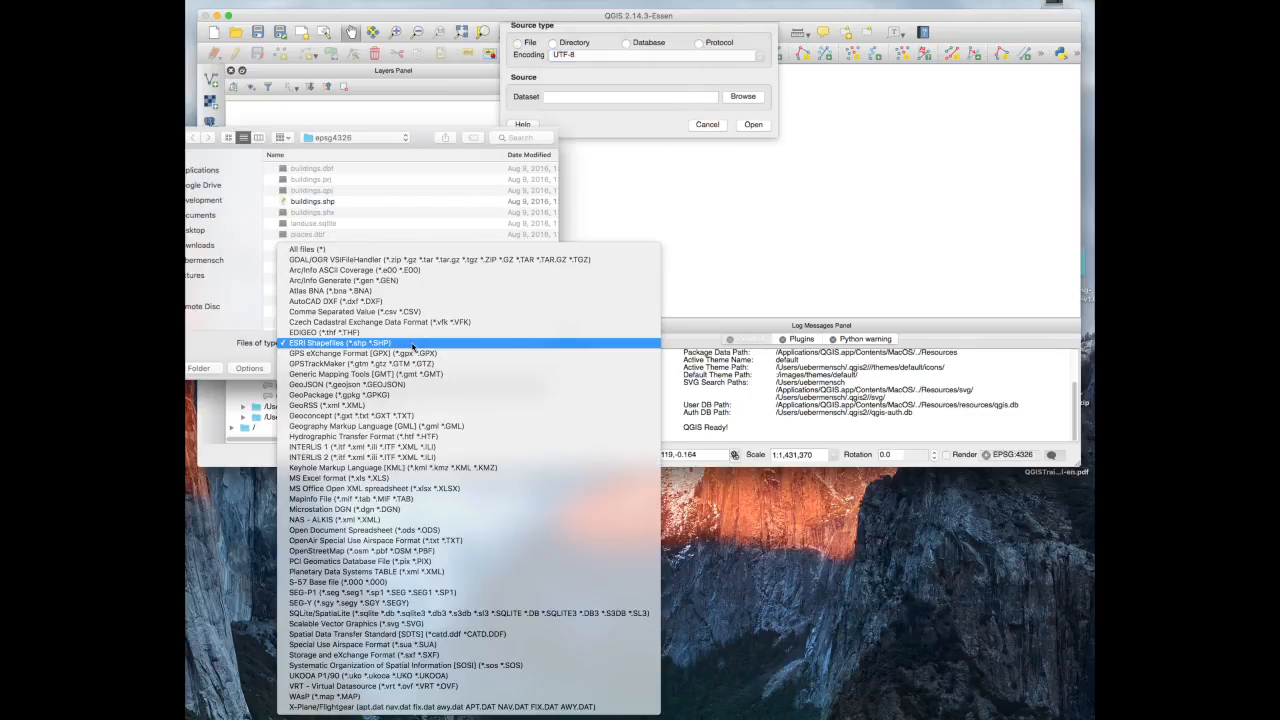
{"action": "left_click", "coordinate": [412, 346]}
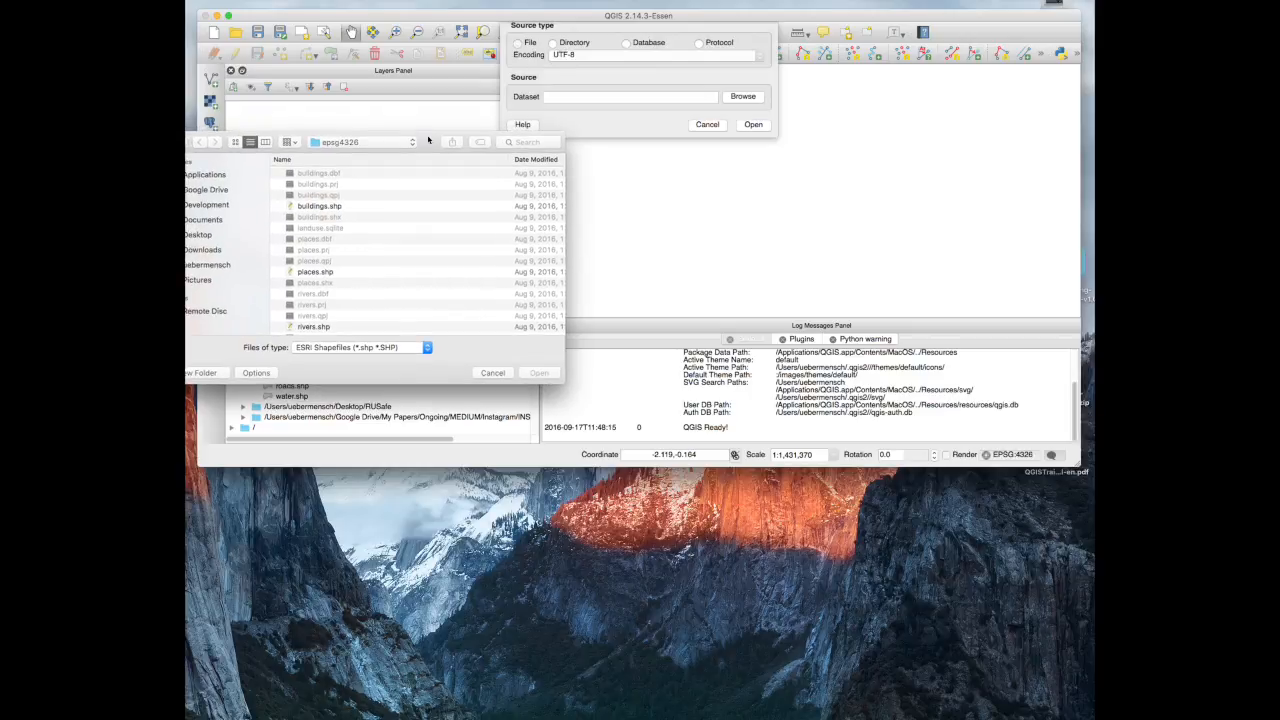
{"action": "left_click", "coordinate": [731, 286]}
{"action": "left_click", "coordinate": [681, 293]}
{"action": "left_click", "coordinate": [741, 308]}
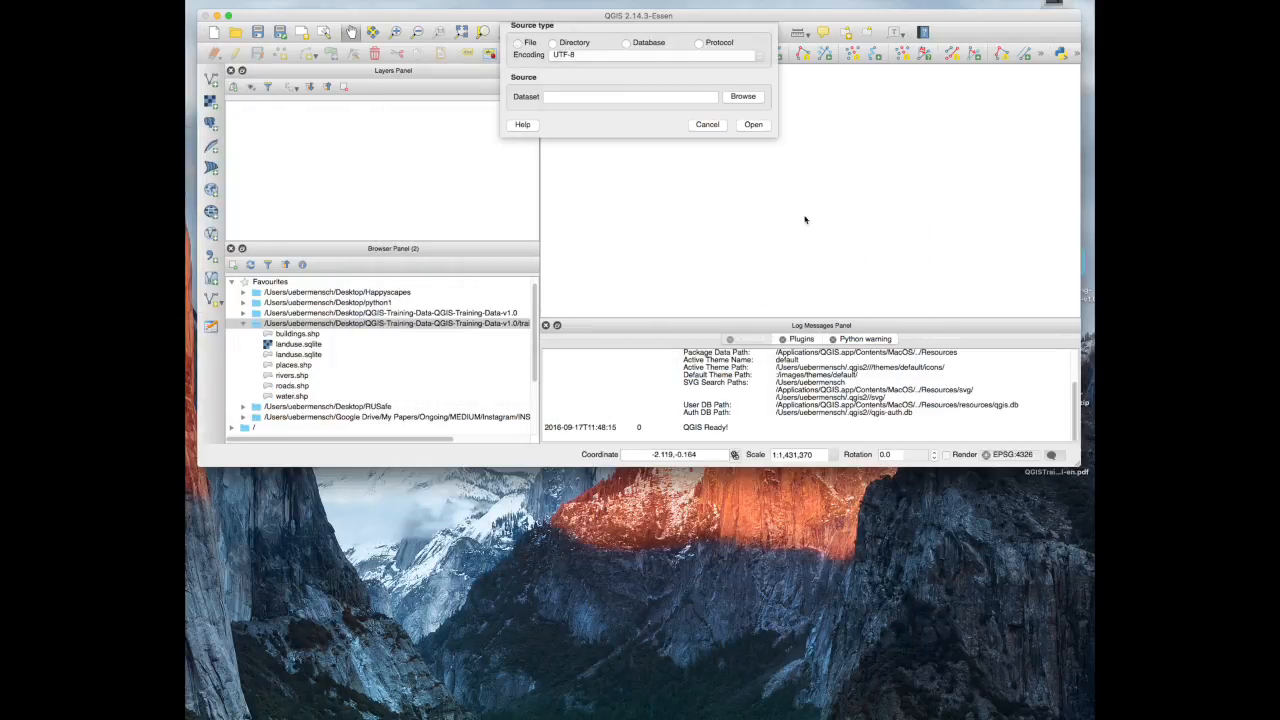
{"action": "left_click", "coordinate": [707, 124]}
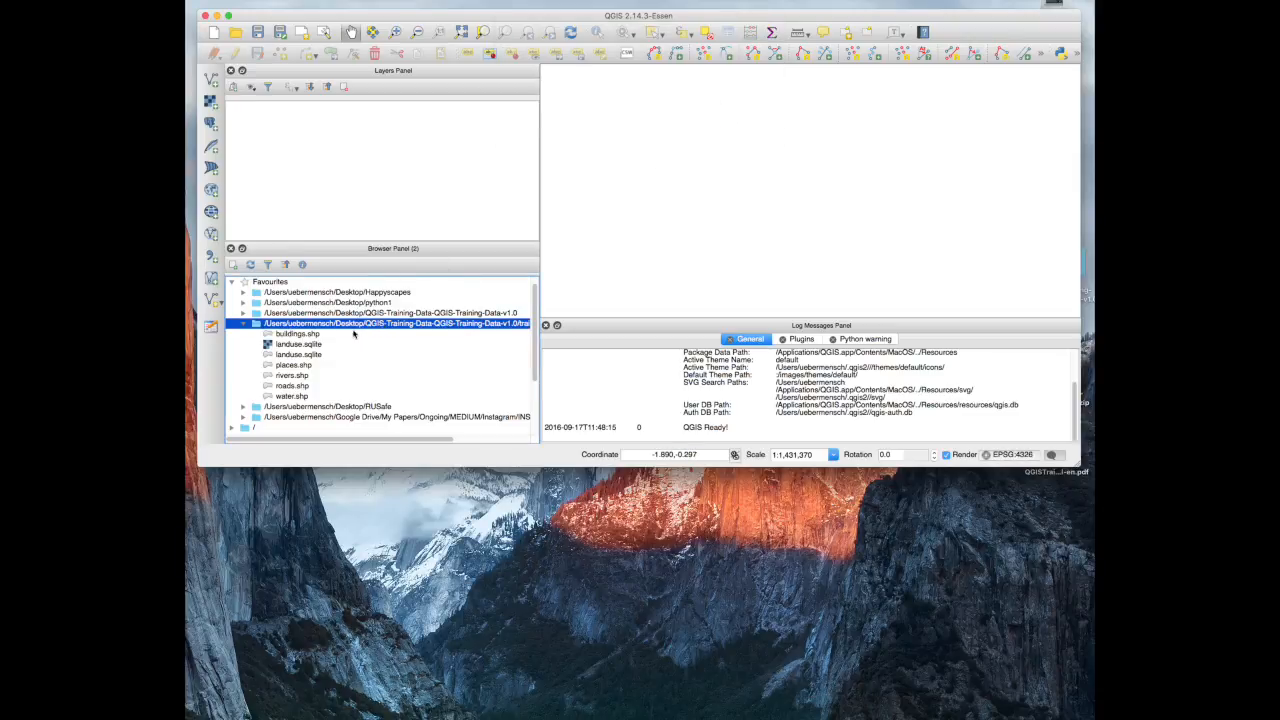
- Add buildings.shp and places.shp from the epsg4326 favourite to the map as layers
{"action": "left_click", "coordinate": [304, 336]}
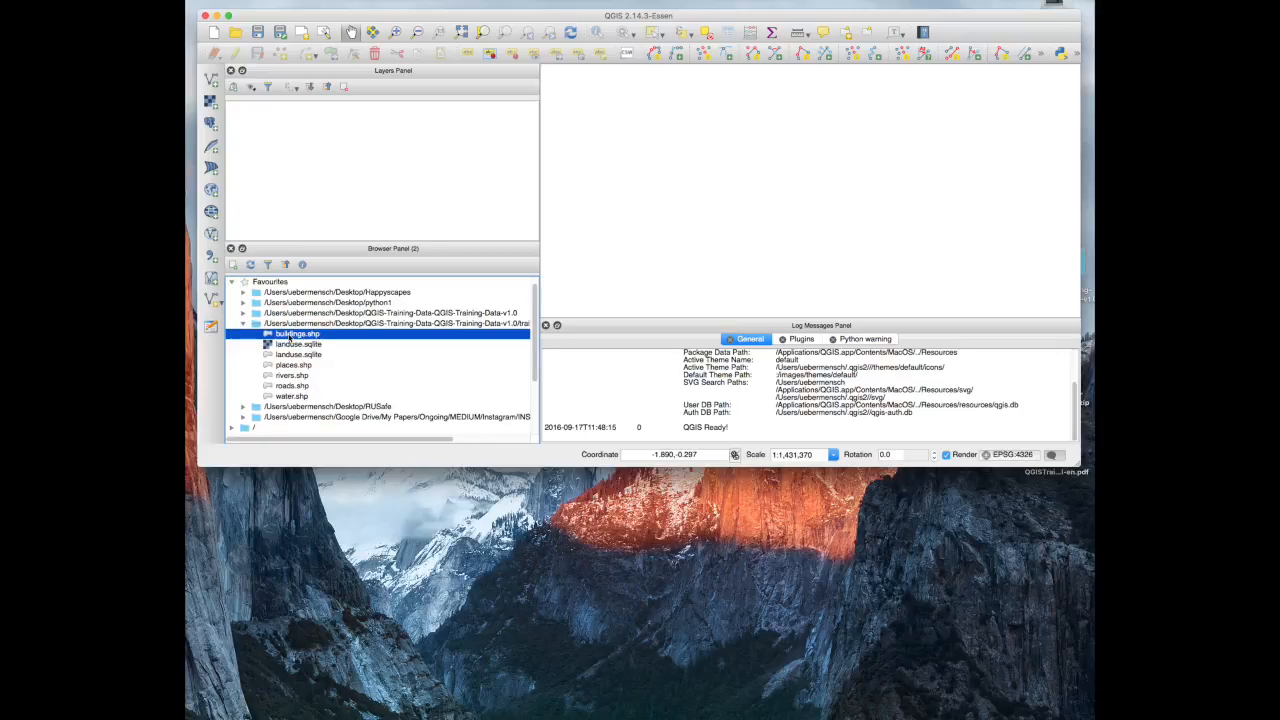
{"action": "left_click_drag", "start_coordinate": [295, 340], "coordinate": [666, 187]}
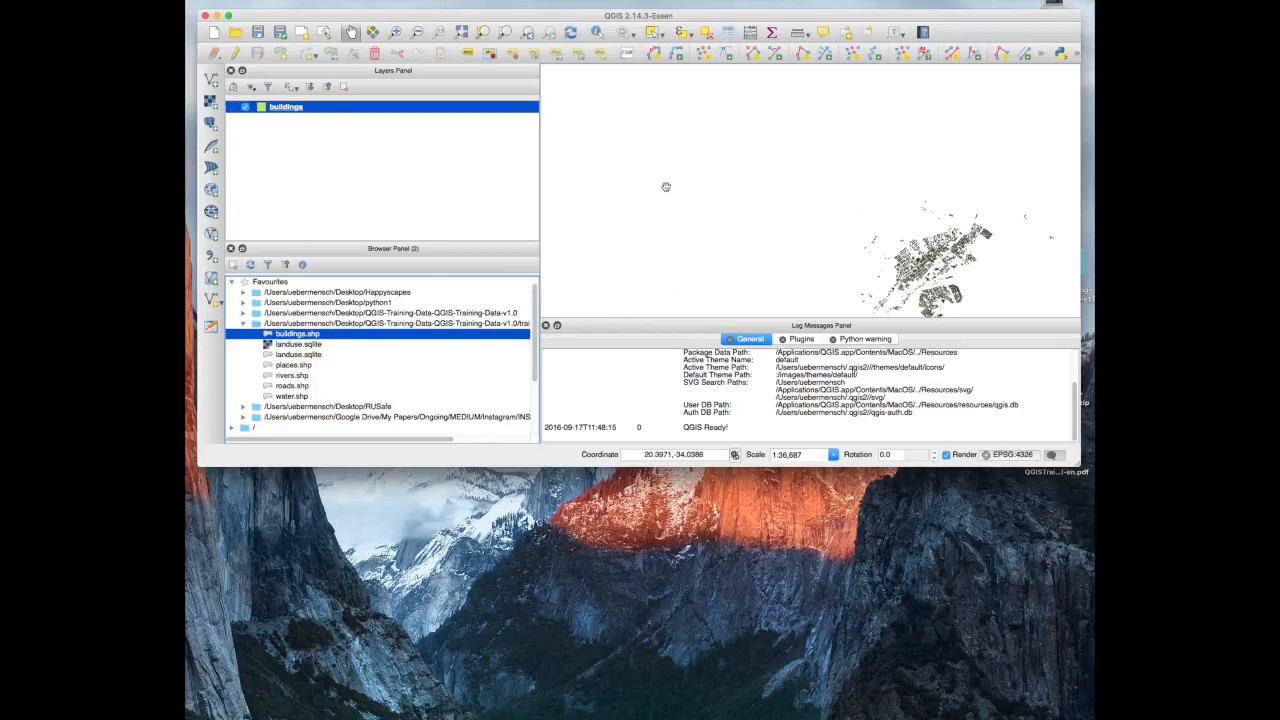
{"action": "left_click", "coordinate": [305, 366], "text": "shift"}
{"action": "left_click", "coordinate": [303, 375]}
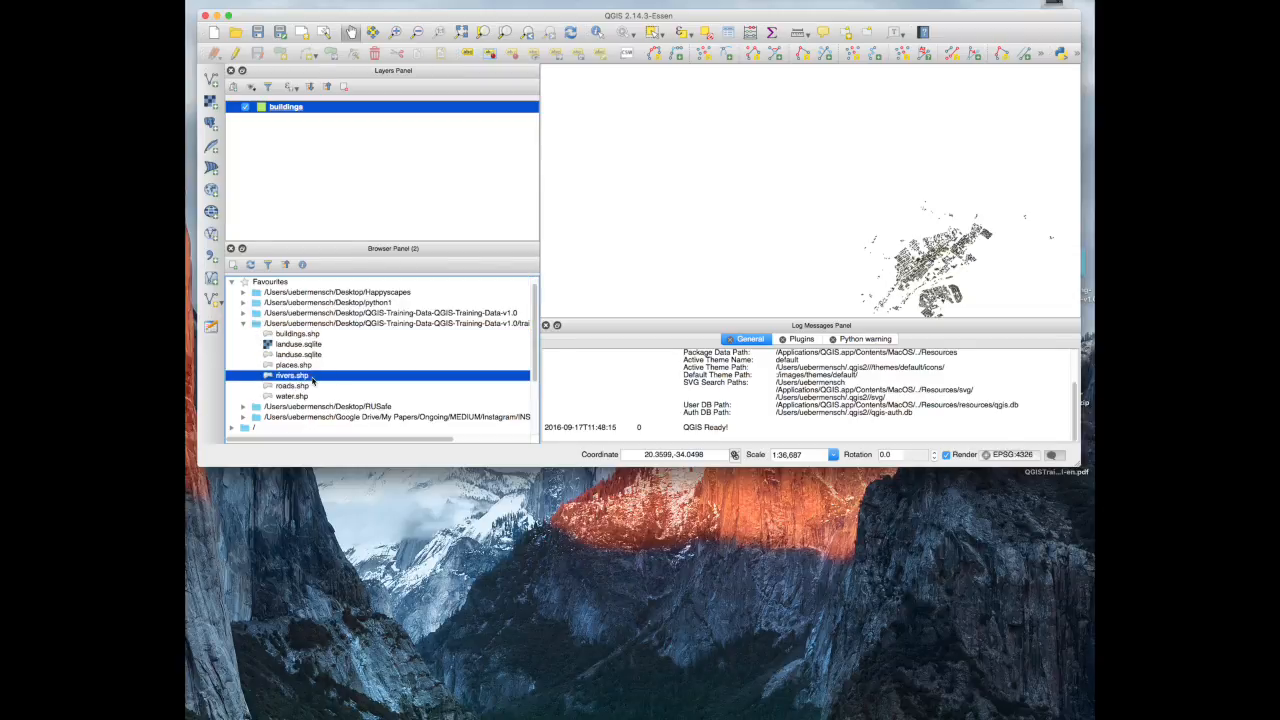
{"action": "left_click", "coordinate": [295, 366]}
{"action": "left_click_drag", "start_coordinate": [292, 366], "coordinate": [601, 213]}
- Add rivers.shp and roads.shp from the epsg4326 favourite to the project's layers
{"action": "left_click", "coordinate": [292, 385], "text": "shift"}
{"action": "left_click", "coordinate": [298, 376], "text": "shift"}
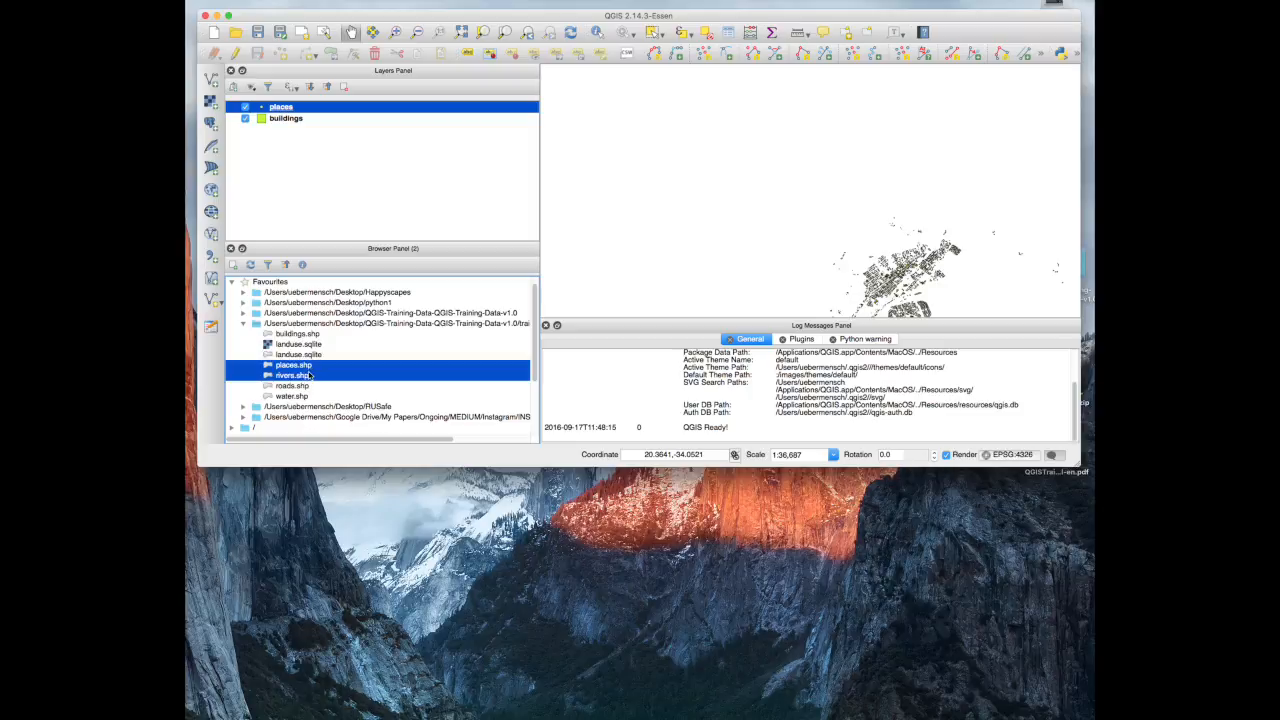
{"action": "left_click", "coordinate": [308, 384]}
{"action": "left_click", "coordinate": [304, 375]}
{"action": "left_click_drag", "start_coordinate": [288, 375], "coordinate": [334, 154]}
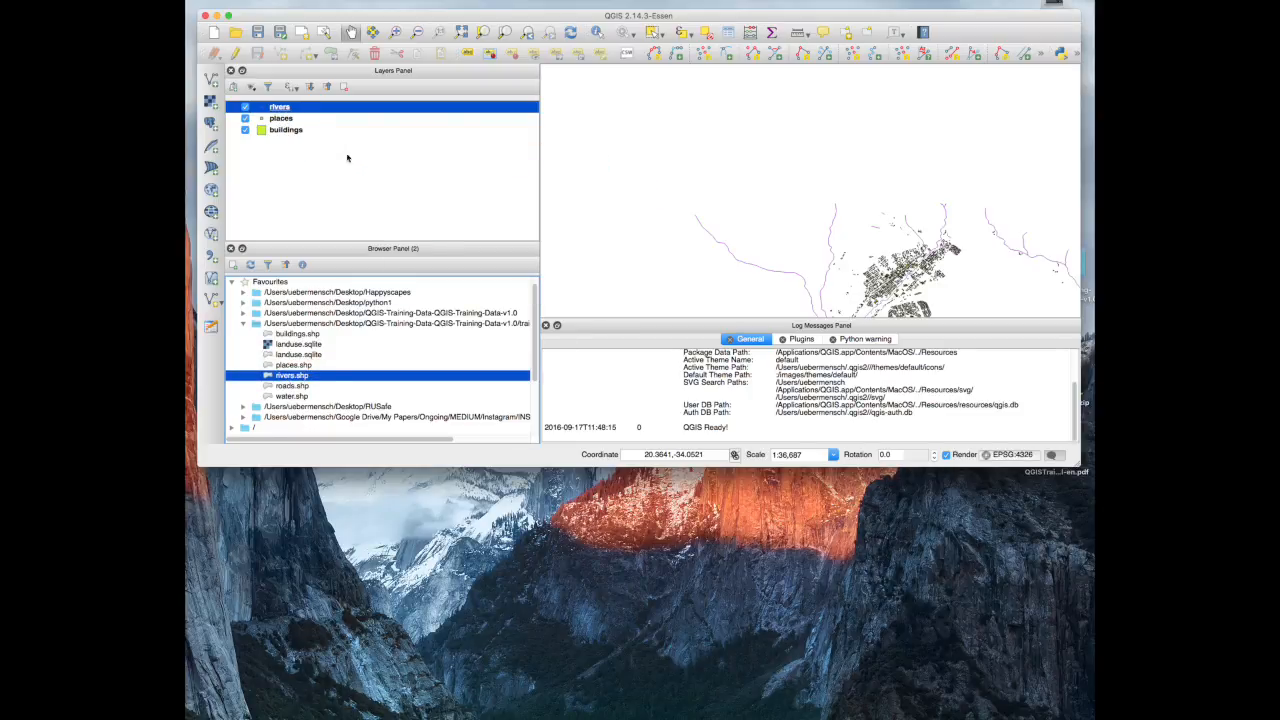
{"action": "left_click", "coordinate": [408, 279], "text": "shift"}
{"action": "left_click", "coordinate": [304, 387], "text": "shift"}
{"action": "left_click", "coordinate": [295, 388]}
{"action": "left_click_drag", "start_coordinate": [286, 388], "coordinate": [372, 176]}
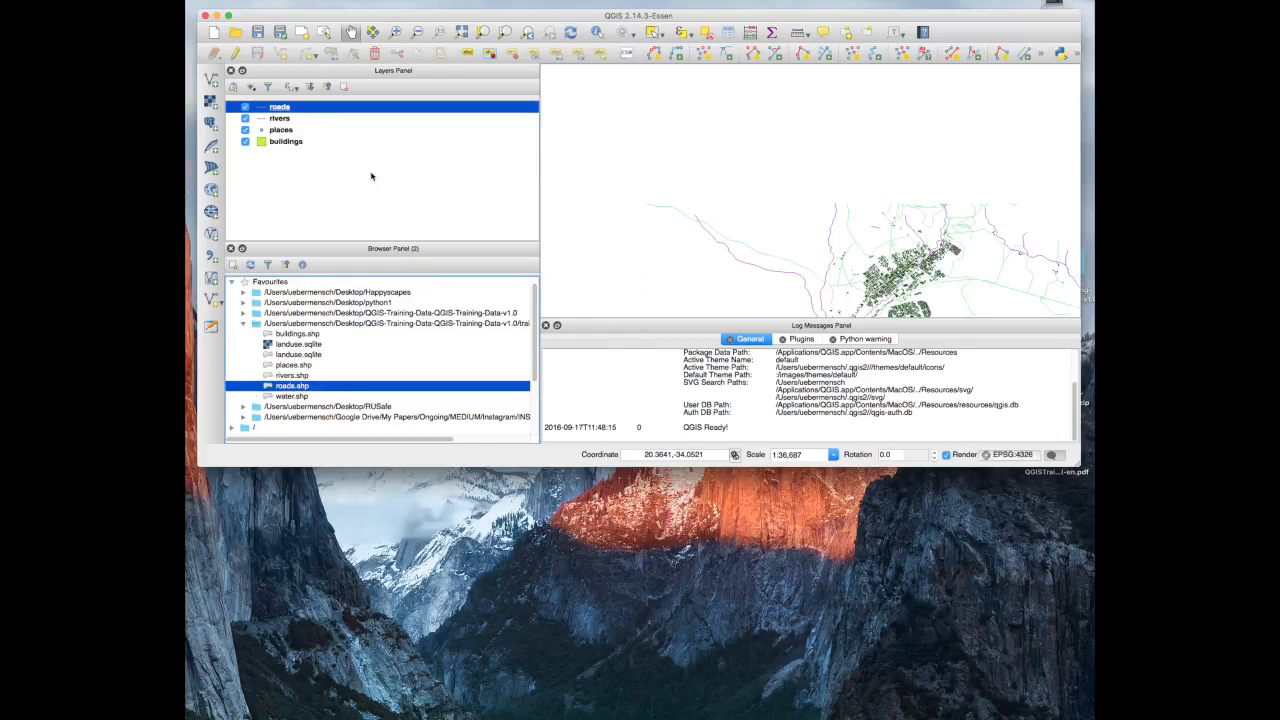
- Add water.shp from the epsg4326 favourite to the project's layers
{"action": "left_click", "coordinate": [296, 398]}
{"action": "left_click_drag", "start_coordinate": [292, 397], "coordinate": [372, 190]}
{"action": "left_click", "coordinate": [423, 238]}
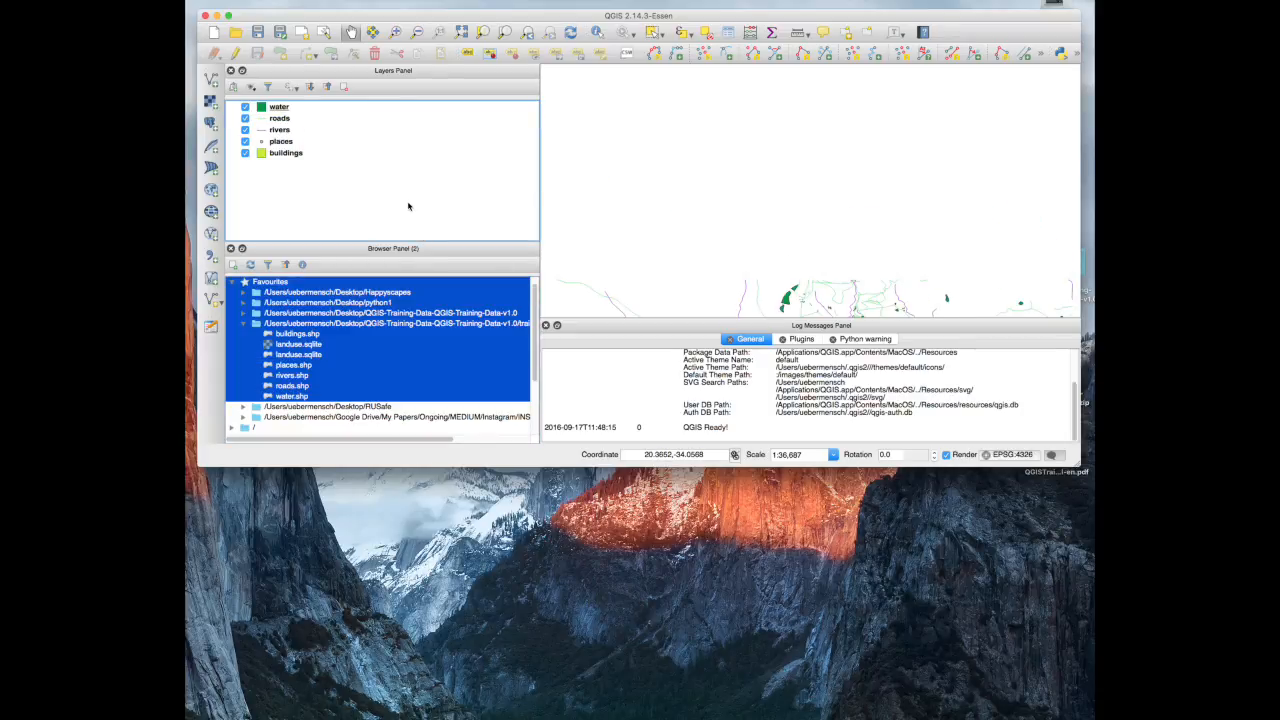
{"action": "left_click", "coordinate": [323, 377]}
- Move the buildings layer above the water layer to the start of the layer order
{"action": "left_click", "coordinate": [280, 110]}
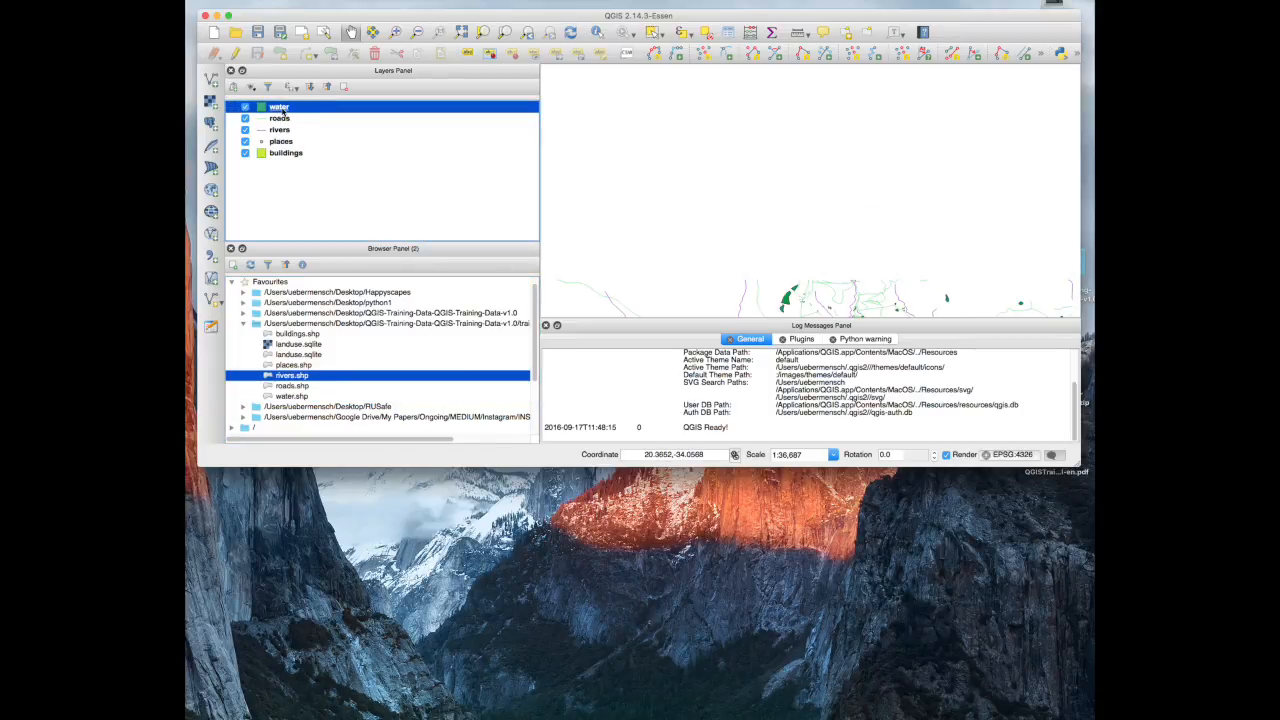
{"action": "left_click_drag", "start_coordinate": [275, 158], "coordinate": [291, 113]}
{"action": "left_click", "coordinate": [290, 112]}
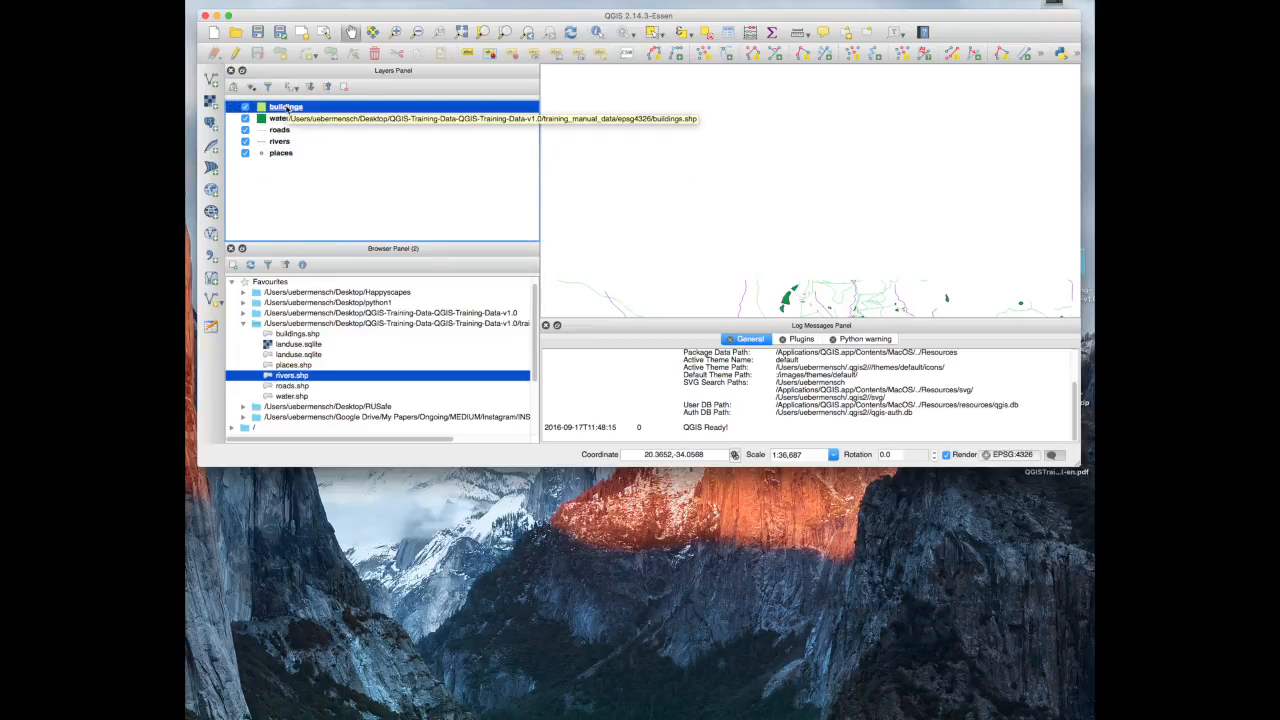
- Zoom the map to the full extent of the buildings layer
{"action": "right_click", "coordinate": [287, 108]}
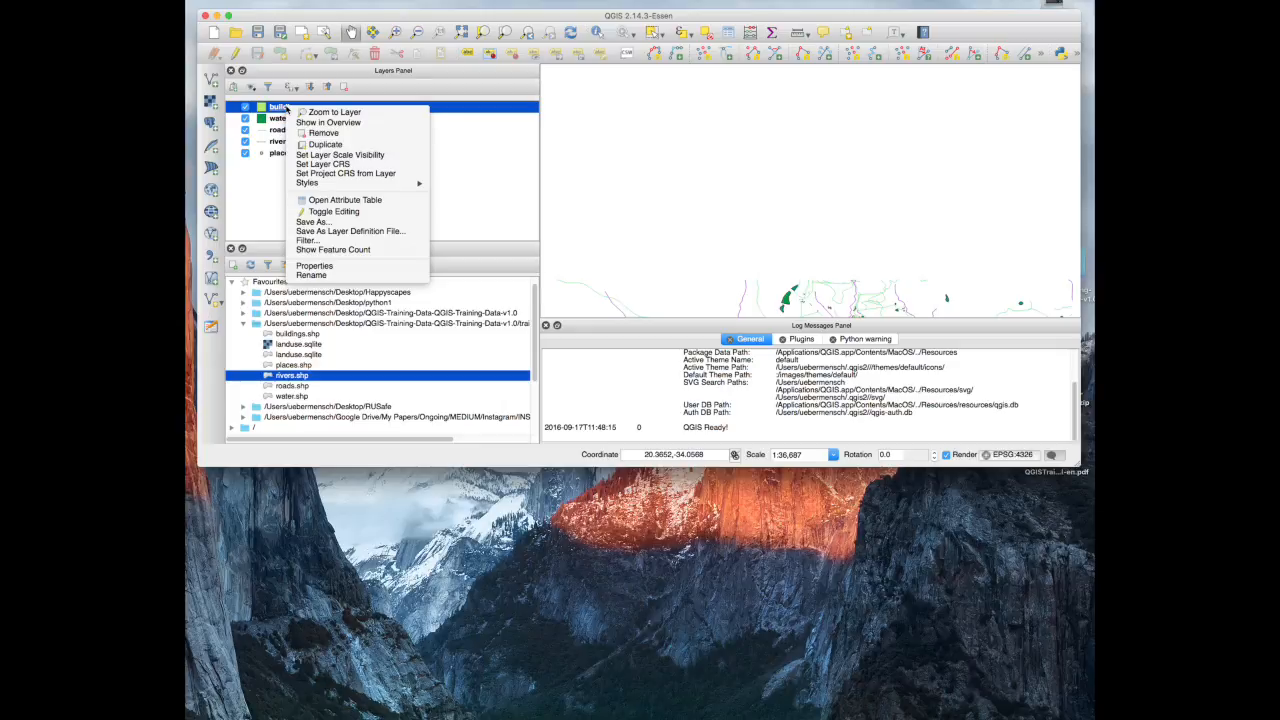
{"action": "left_click", "coordinate": [364, 117]}
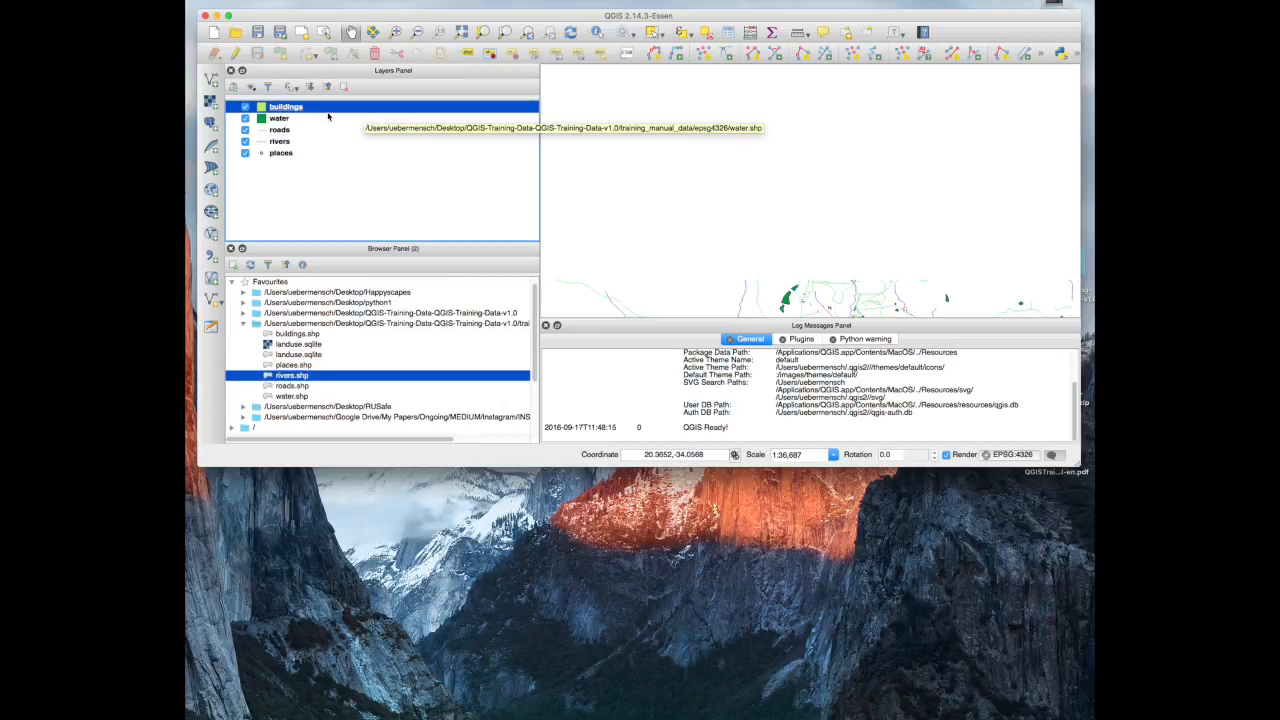
{"action": "right_click", "coordinate": [295, 112]}
{"action": "left_click", "coordinate": [346, 117]}
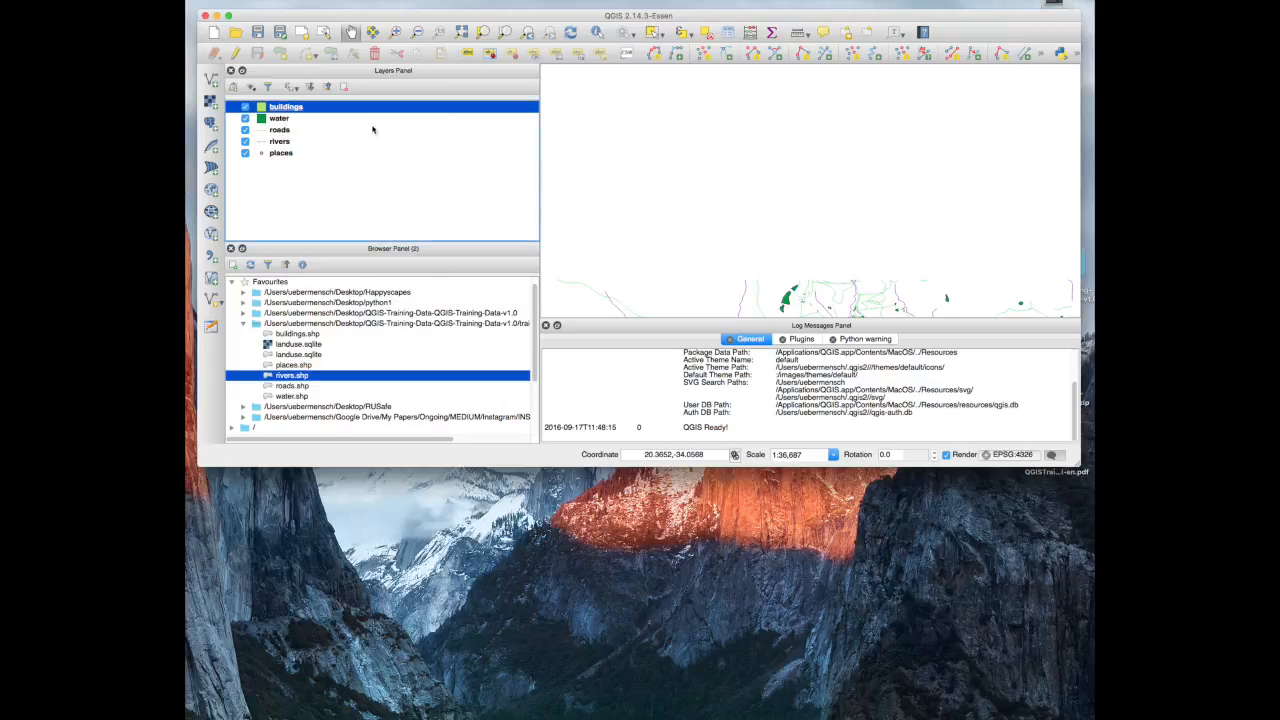
- Zoom the map to the full extent of the water layer
{"action": "left_click", "coordinate": [286, 120]}
{"action": "right_click", "coordinate": [288, 121]}
{"action": "left_click", "coordinate": [330, 126]}
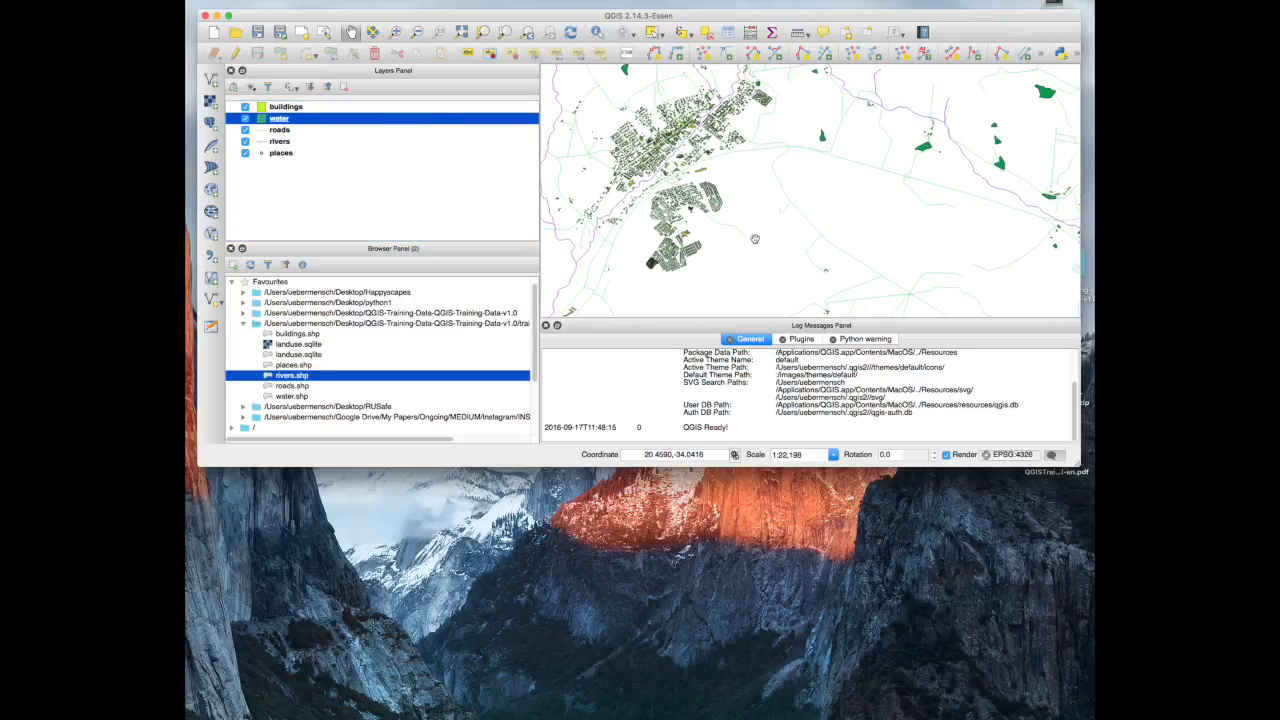
{"action": "right_click", "coordinate": [281, 122]}
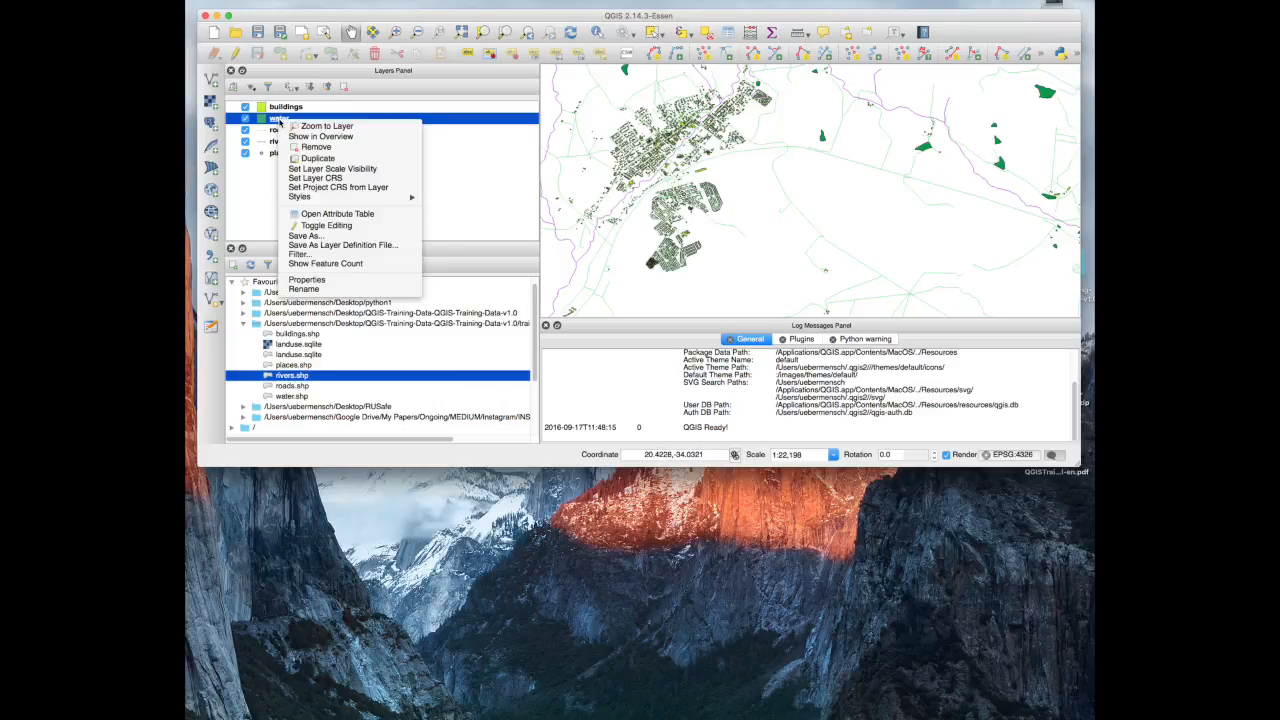
{"action": "left_click", "coordinate": [350, 127]}
- Return the map view to the buildings layer's extent, leaving its layer properties unedited
{"action": "double_click", "coordinate": [345, 108]}
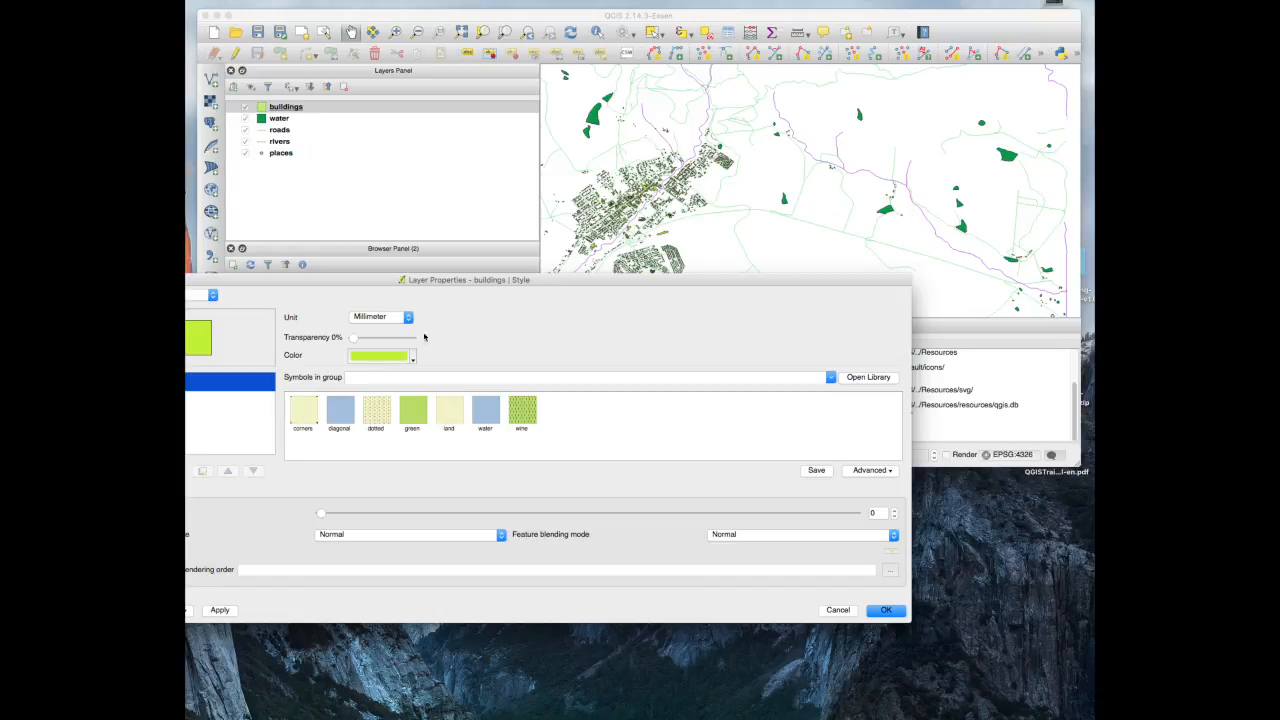
{"action": "left_click", "coordinate": [836, 610]}
{"action": "right_click", "coordinate": [288, 110]}
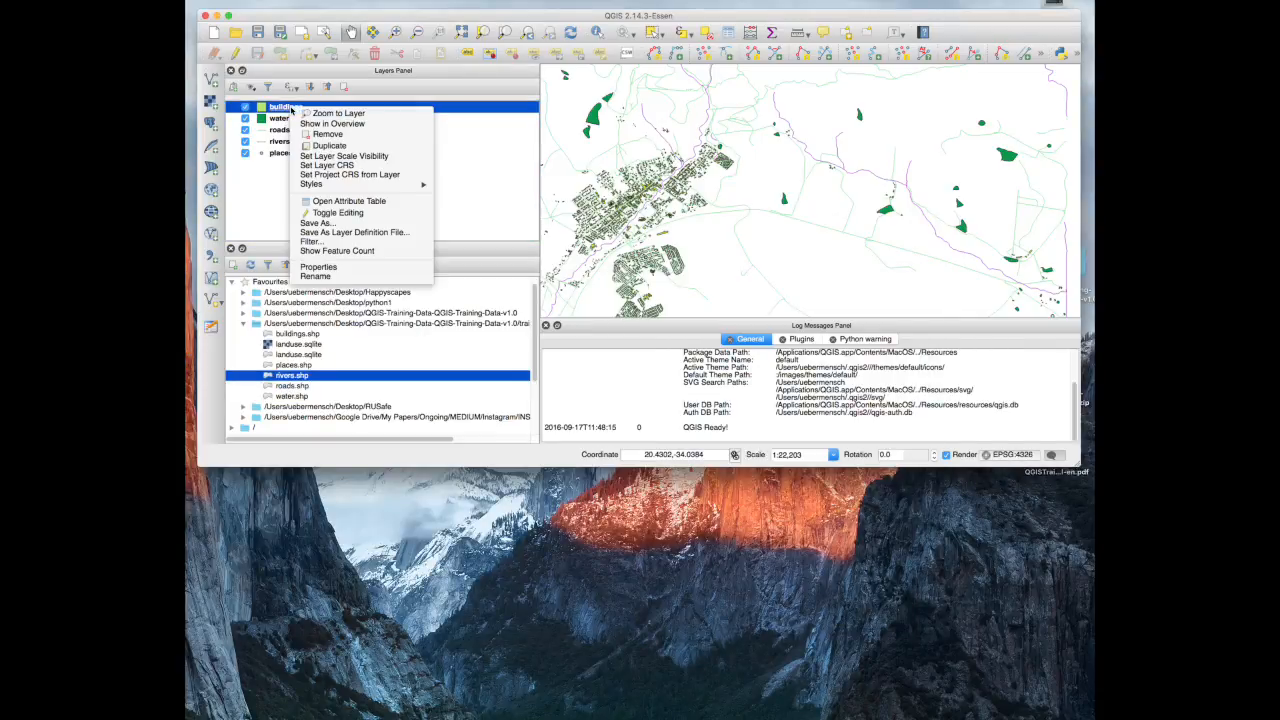
{"action": "left_click", "coordinate": [340, 113]}
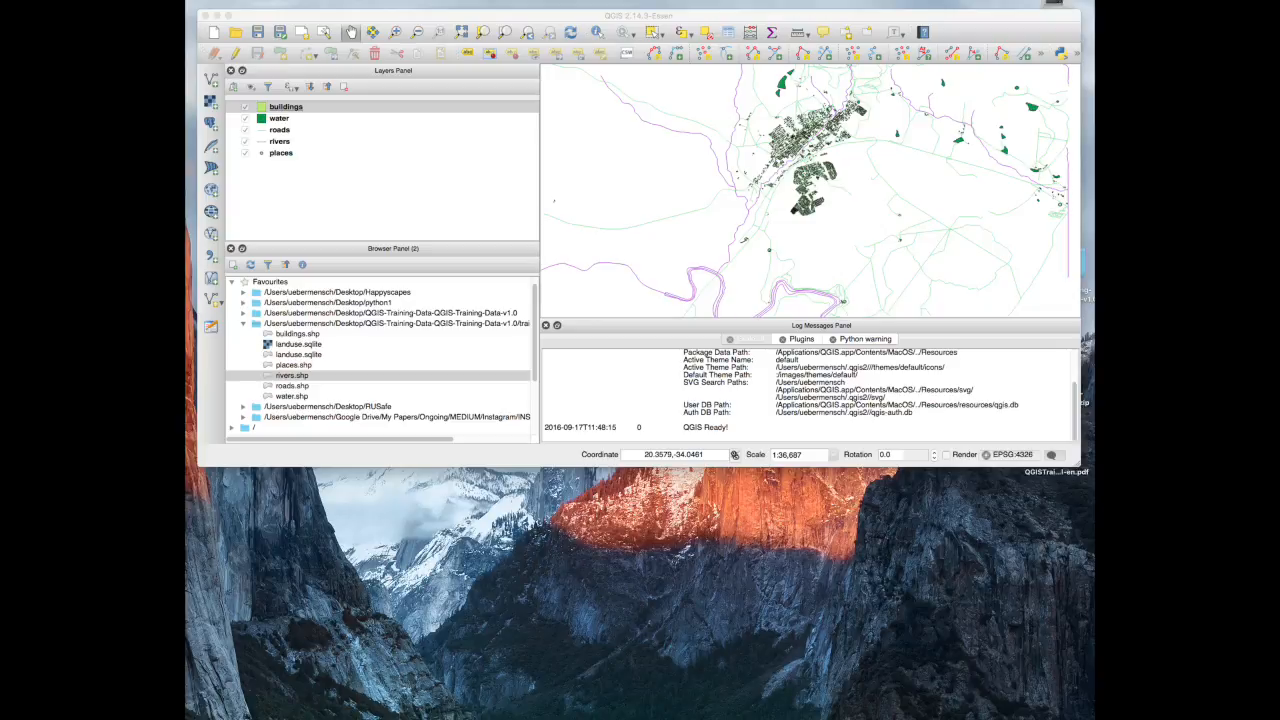
- Select the vector landuse.sqlite entry in the epsg4326 favourite and start adding a SpatiaLite layer
{"action": "left_click", "coordinate": [323, 357]}
{"action": "left_click", "coordinate": [323, 357]}
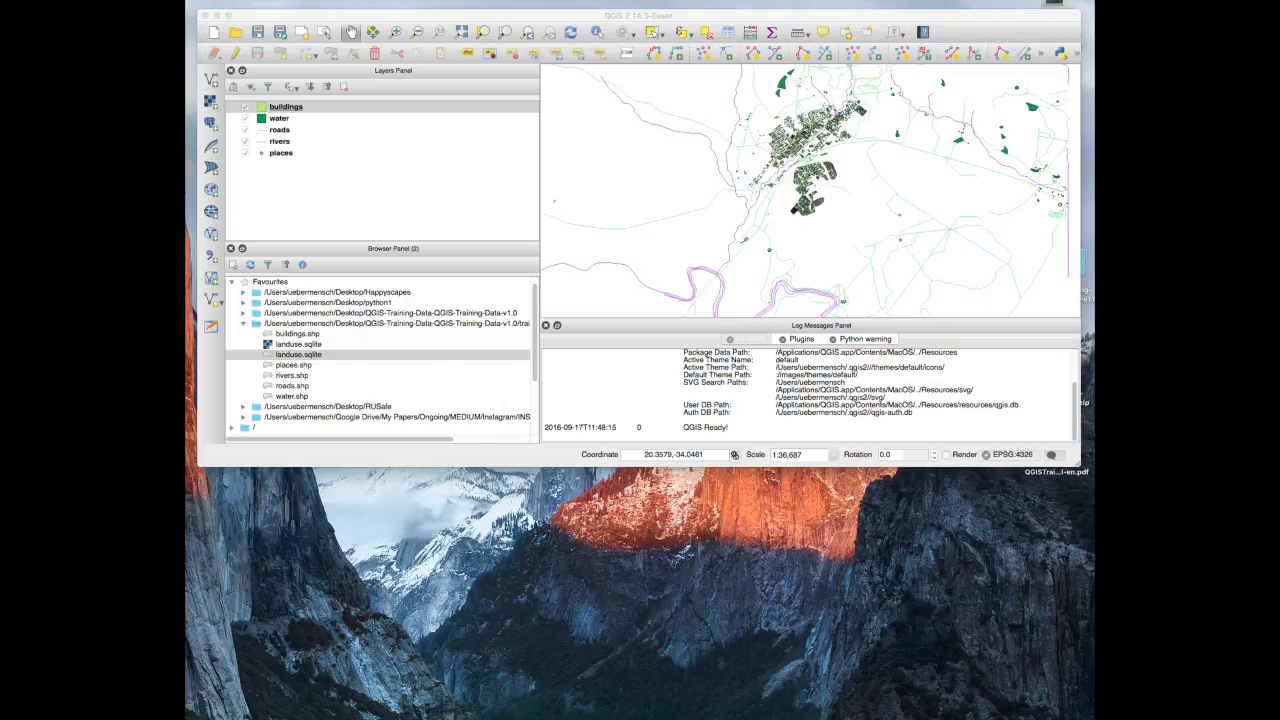
{"action": "left_click", "coordinate": [320, 355]}
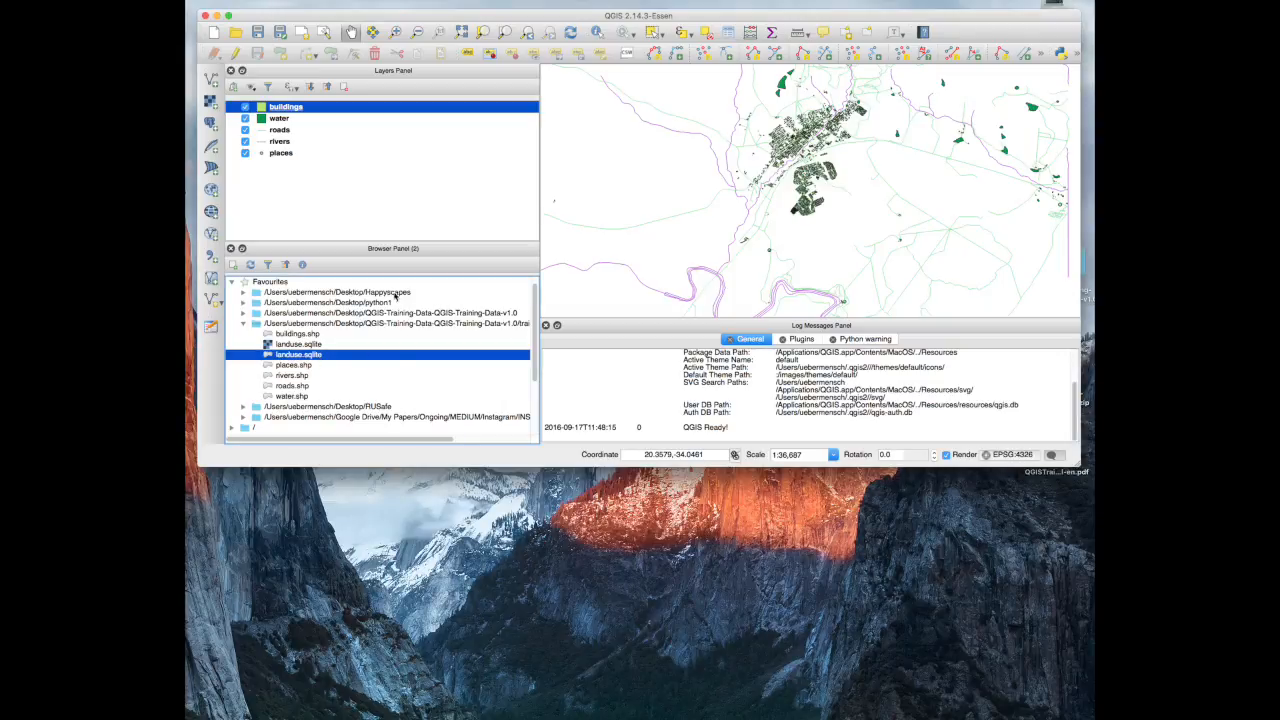
{"action": "left_click", "coordinate": [213, 148]}
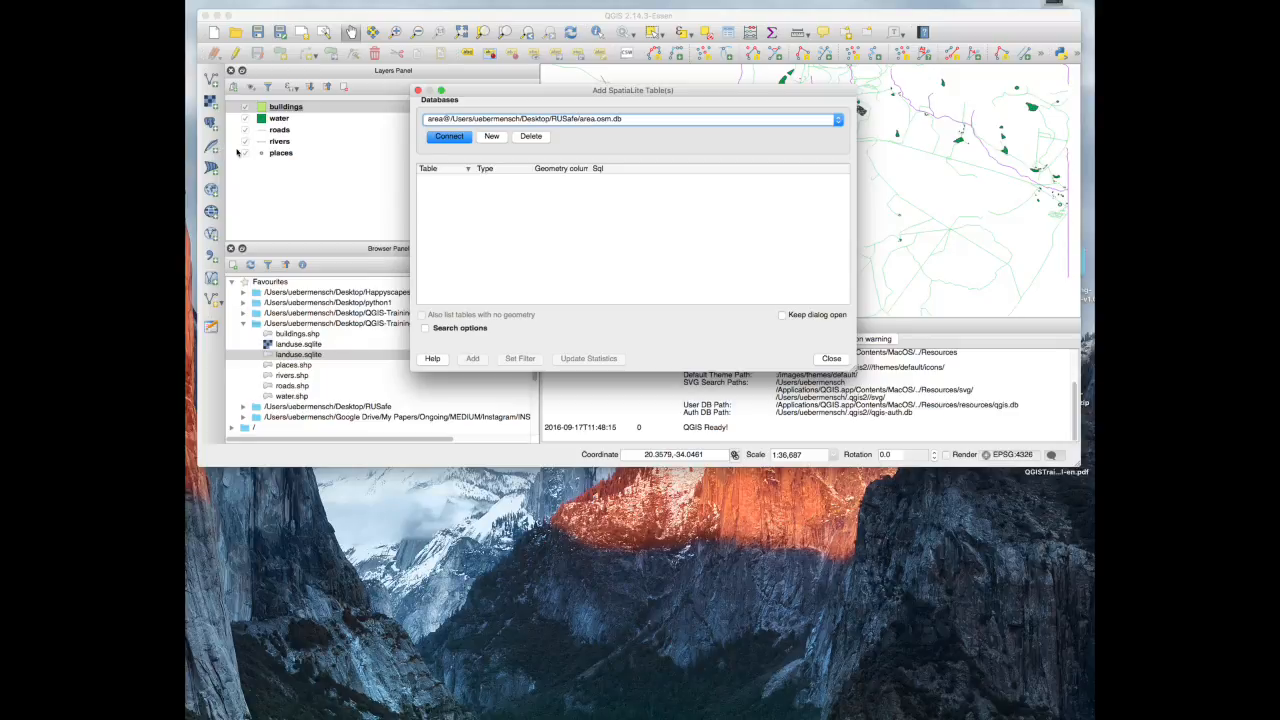
- Try to connect to the saved area.osm.db SpatiaLite database
{"action": "left_click", "coordinate": [838, 120]}
{"action": "left_click", "coordinate": [838, 120]}
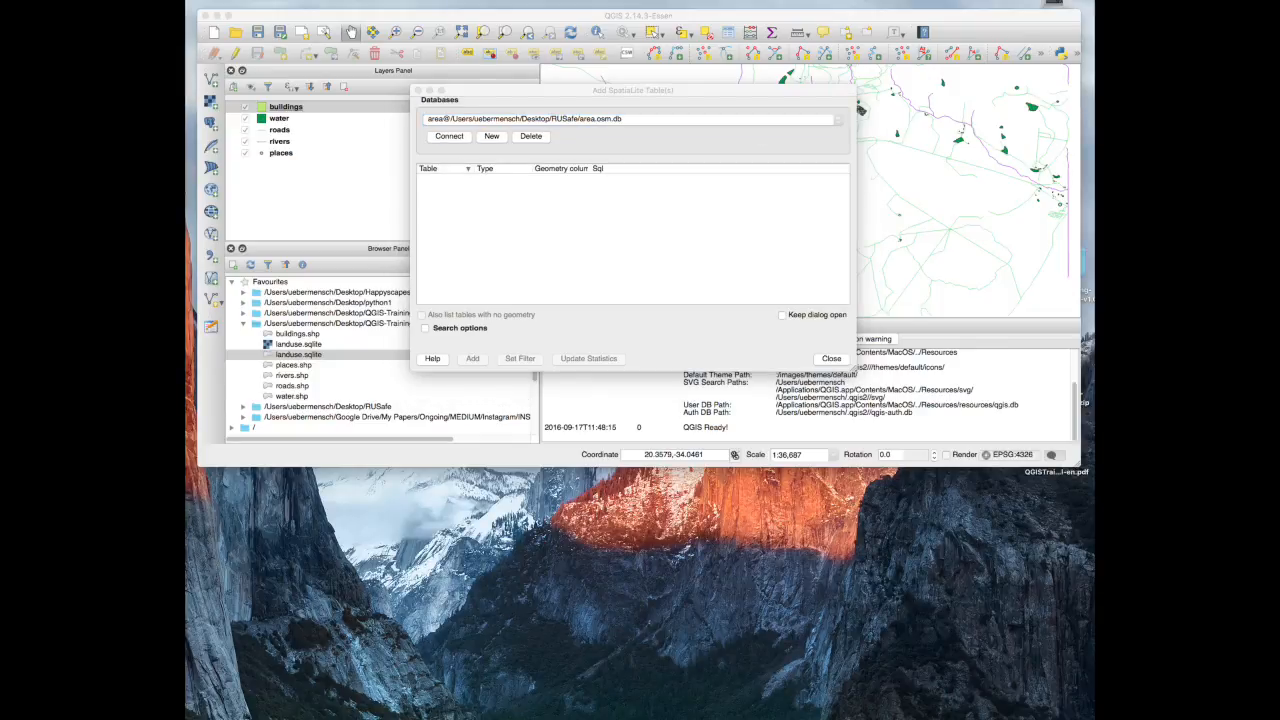
{"action": "left_click", "coordinate": [464, 137]}
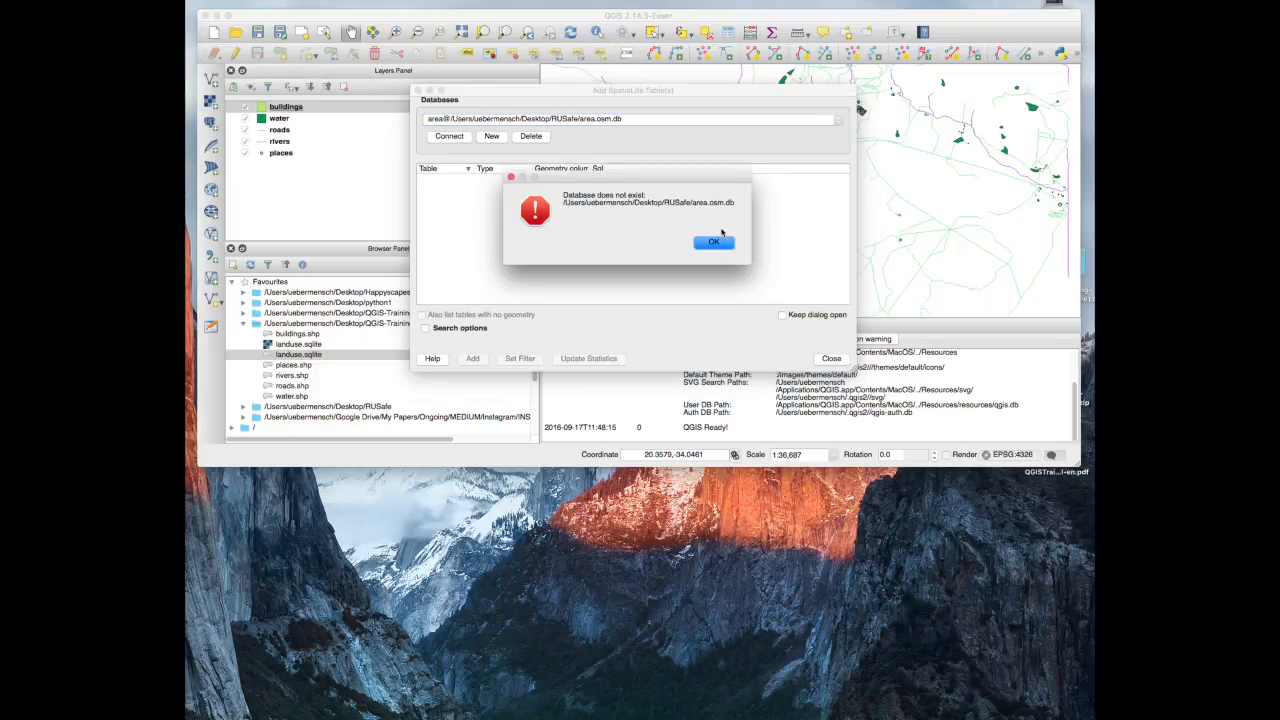
{"action": "left_click", "coordinate": [717, 244]}
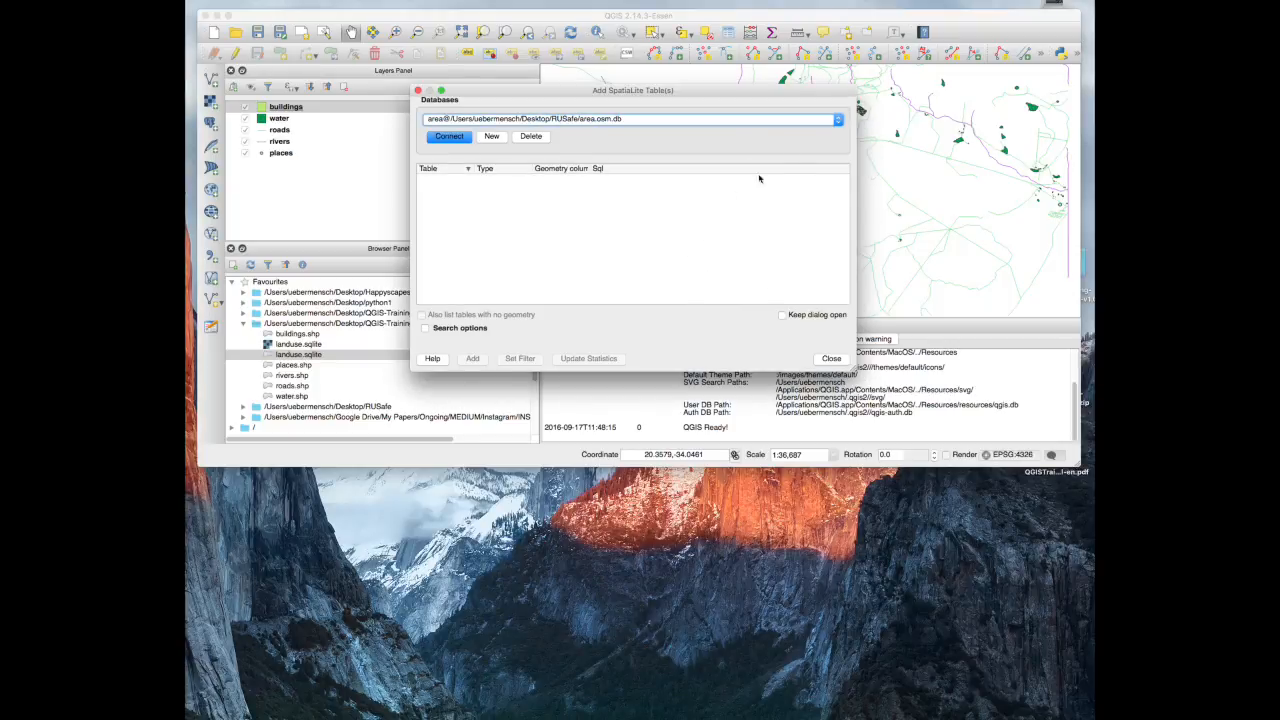
{"action": "left_click", "coordinate": [840, 121]}
{"action": "left_click", "coordinate": [841, 124]}
{"action": "left_click", "coordinate": [492, 137]}
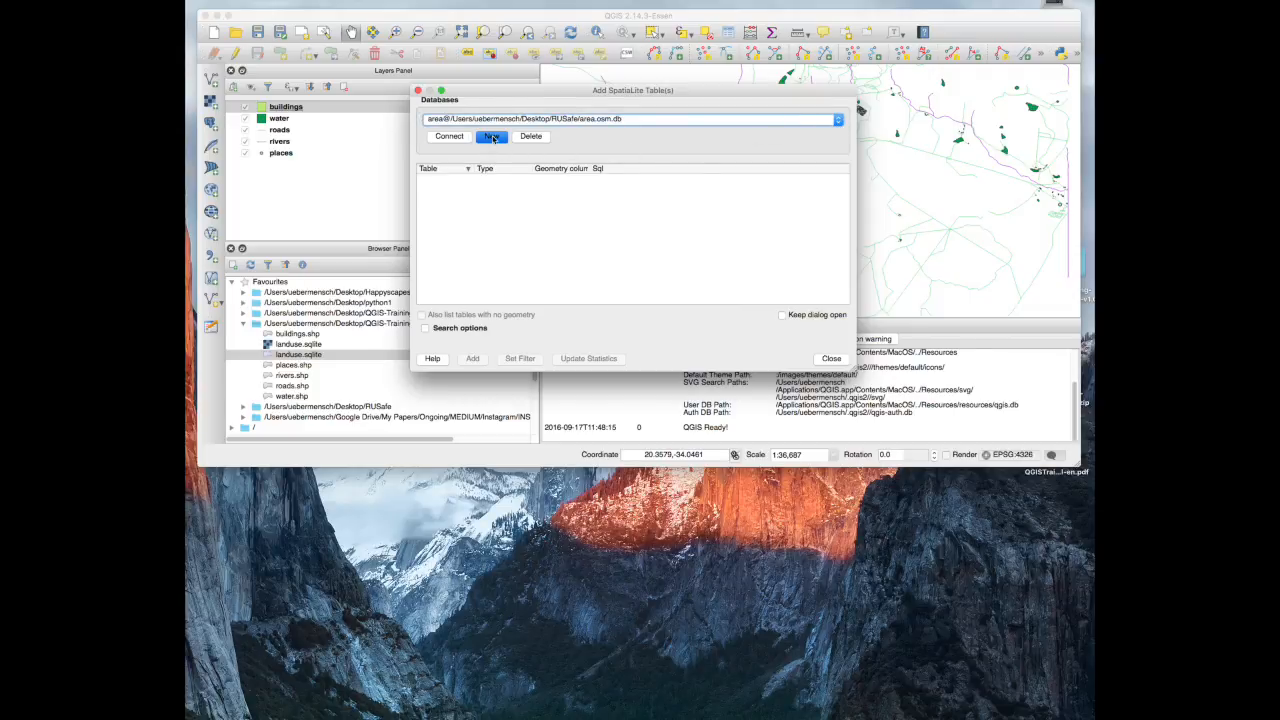
{"action": "mouse_move", "coordinate": [650, 126]}
{"action": "left_mouse_down"}
{"action": "mouse_move", "coordinate": [620, 129]}
{"action": "mouse_move", "coordinate": [642, 130]}
{"action": "left_mouse_up"}
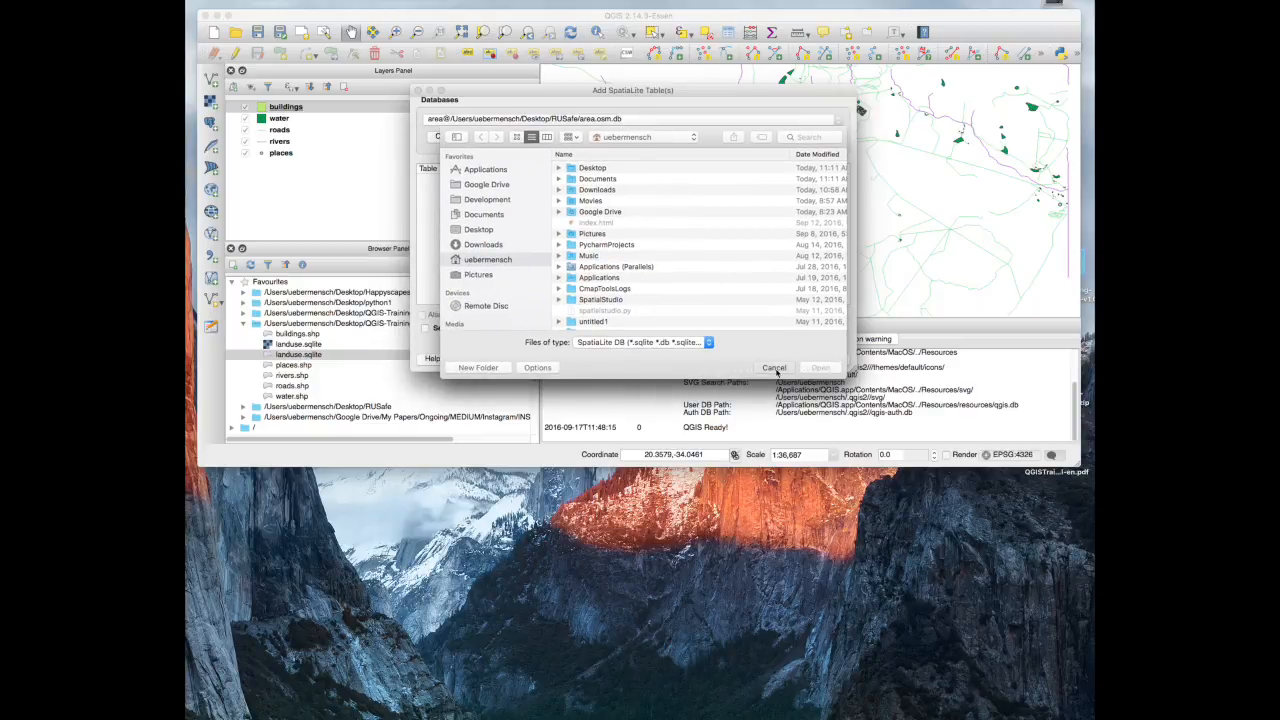
{"action": "left_click", "coordinate": [774, 368]}
- Create a new SpatiaLite connection to landuse.sqlite in the epsg4326 folder of the QGIS training data on the Desktop
{"action": "left_click", "coordinate": [492, 140]}
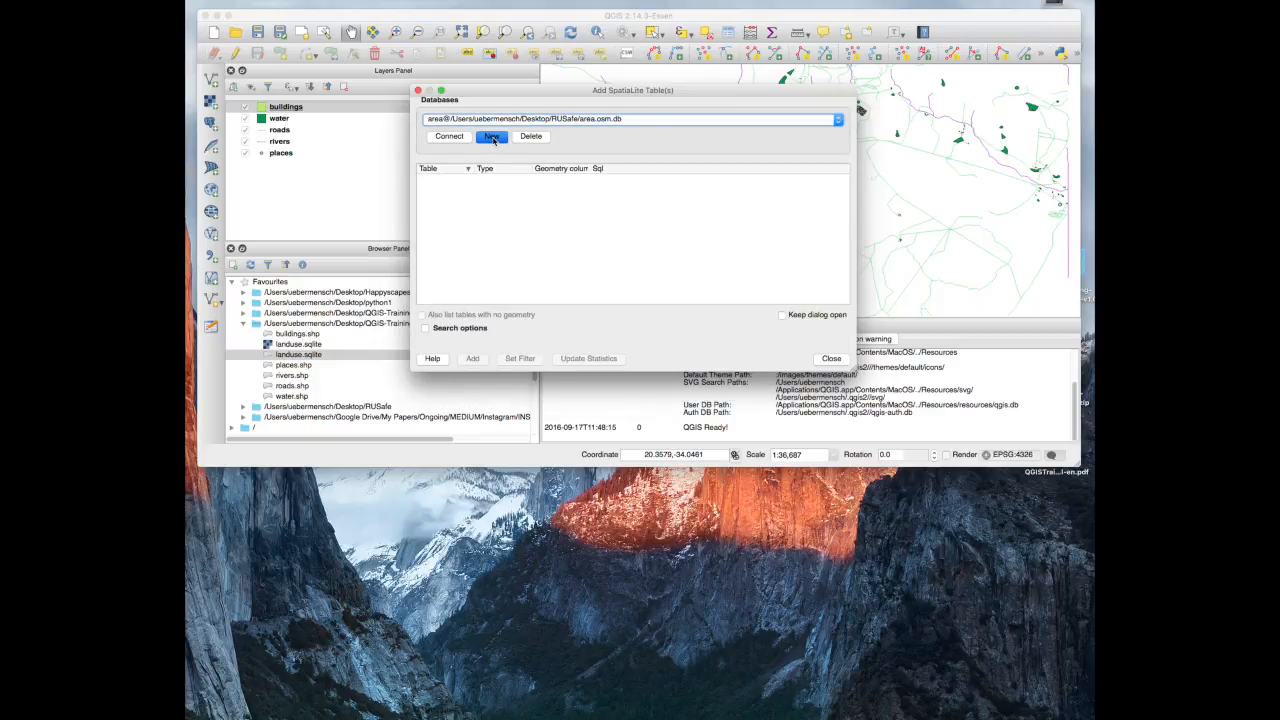
{"action": "scroll", "coordinate": [640, 251], "scroll_direction": "up", "scroll_amount": 1}
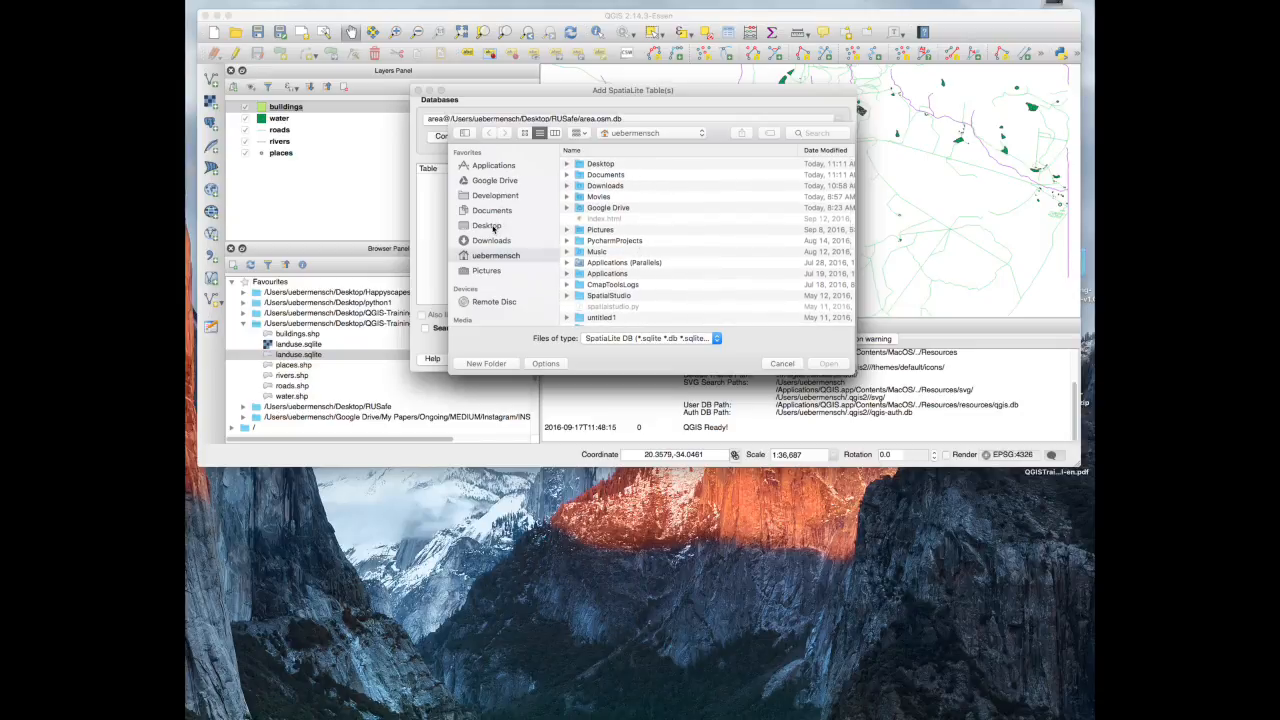
{"action": "left_click", "coordinate": [493, 227]}
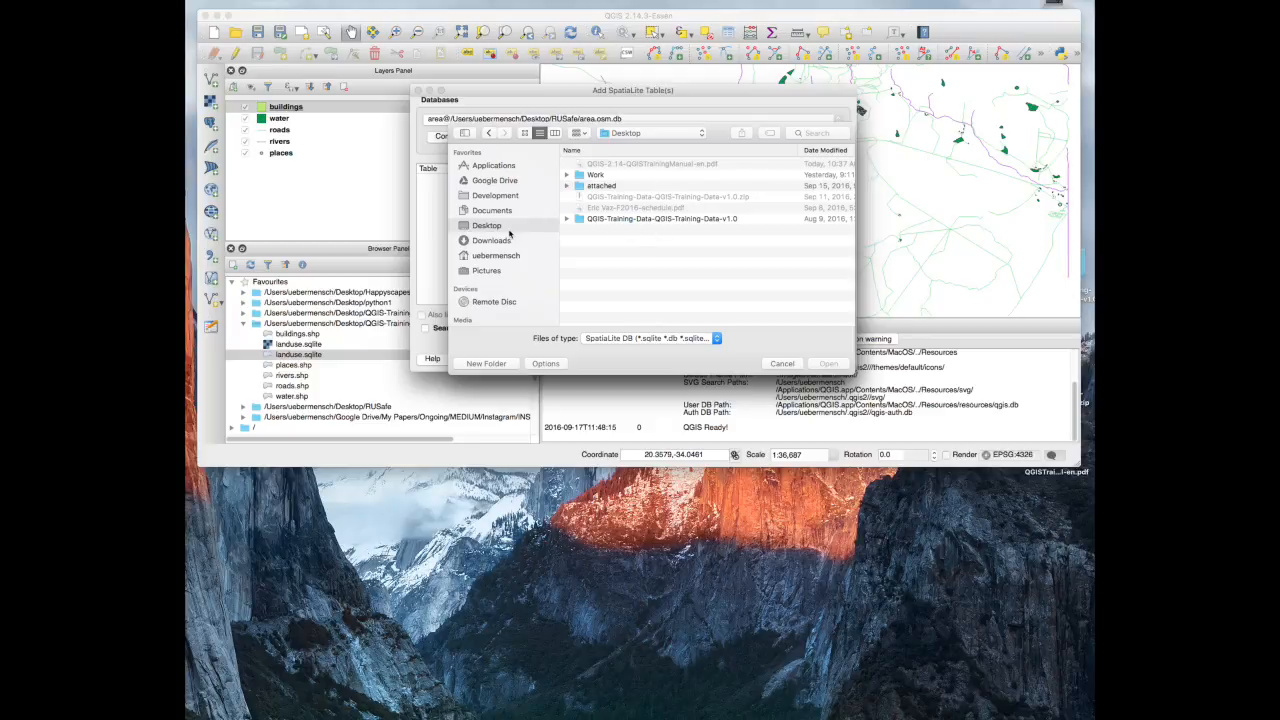
{"action": "double_click", "coordinate": [650, 219]}
{"action": "double_click", "coordinate": [622, 186]}
{"action": "left_click", "coordinate": [604, 166]}
{"action": "double_click", "coordinate": [605, 167]}
{"action": "left_click", "coordinate": [670, 222]}
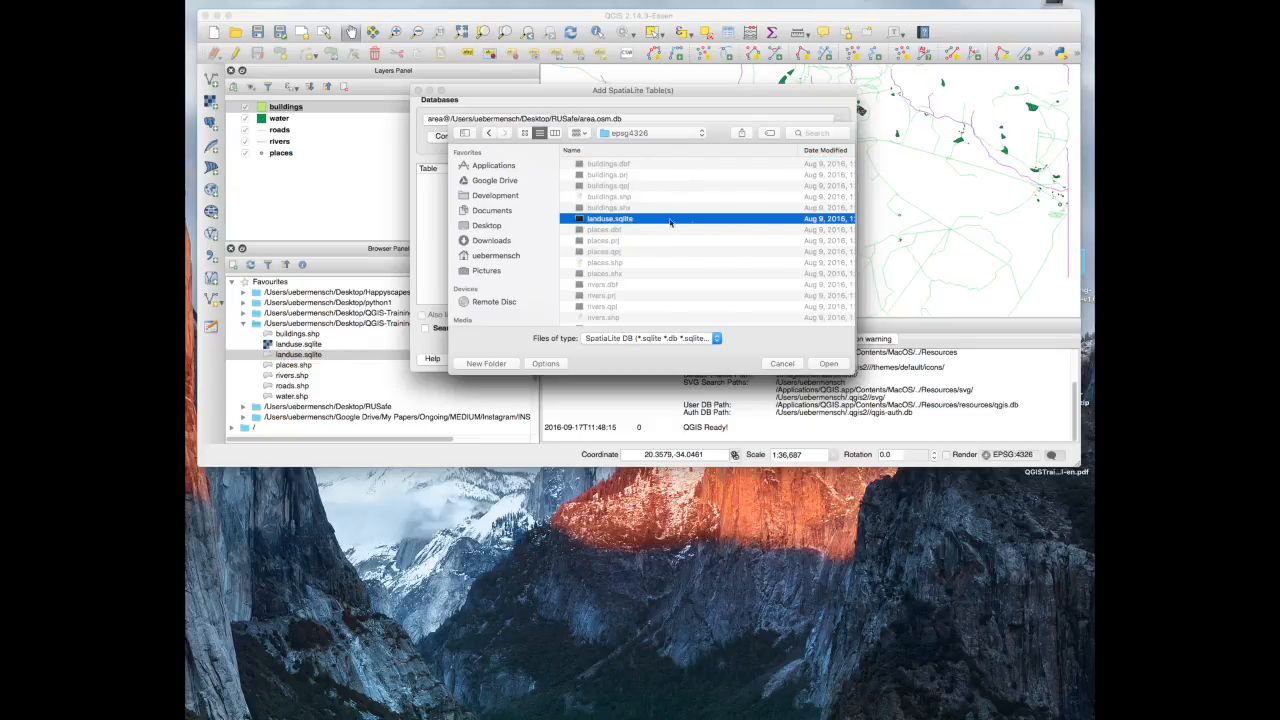
{"action": "scroll", "coordinate": [676, 228], "scroll_direction": "down", "scroll_amount": 5}
{"action": "scroll", "coordinate": [681, 233], "scroll_direction": "up", "scroll_amount": 5}
{"action": "left_click", "coordinate": [826, 363]}
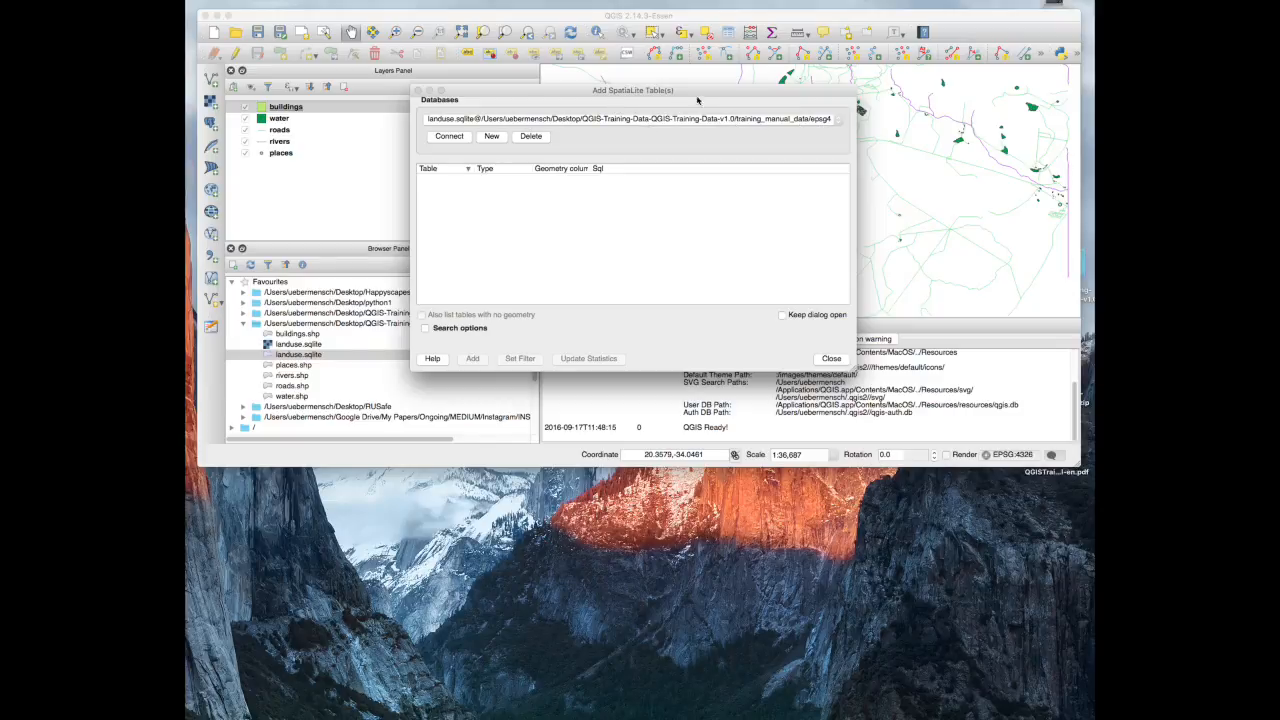
- Connect to the landuse.sqlite database and add its landuse multipolygon table to the map as a layer
{"action": "left_click", "coordinate": [467, 138]}
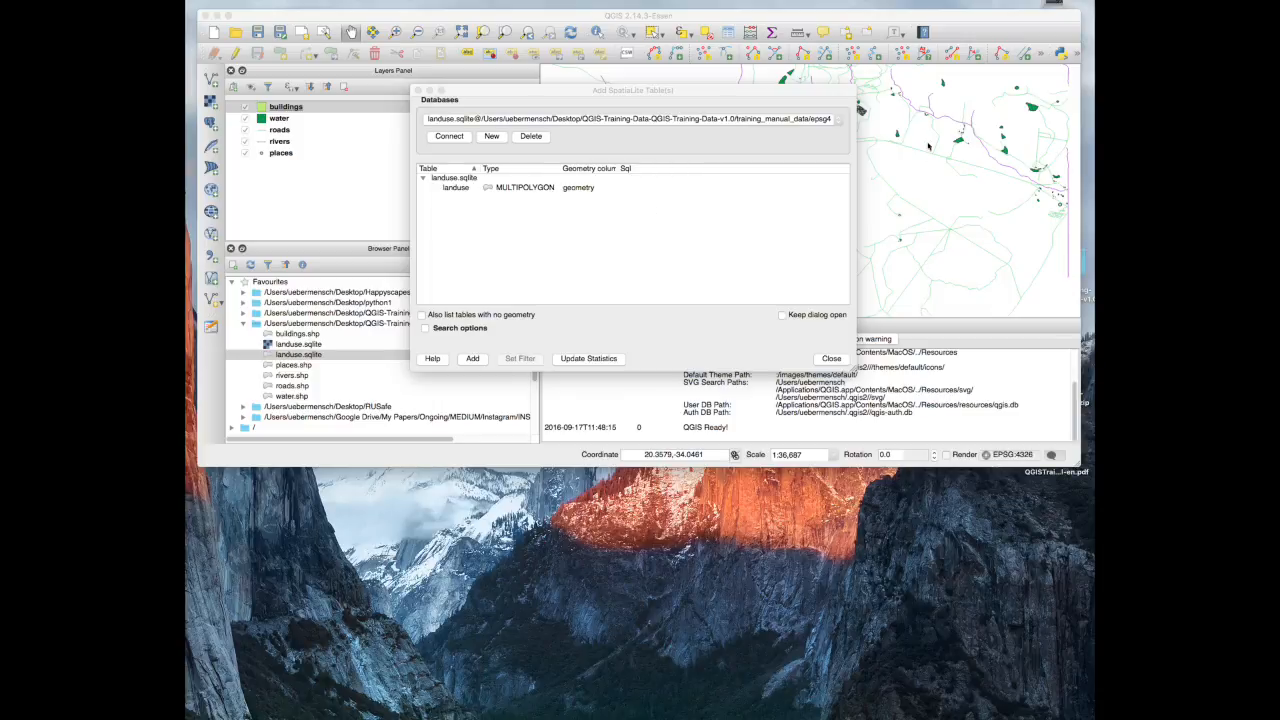
{"action": "left_click_drag", "start_coordinate": [809, 93], "coordinate": [775, 113]}
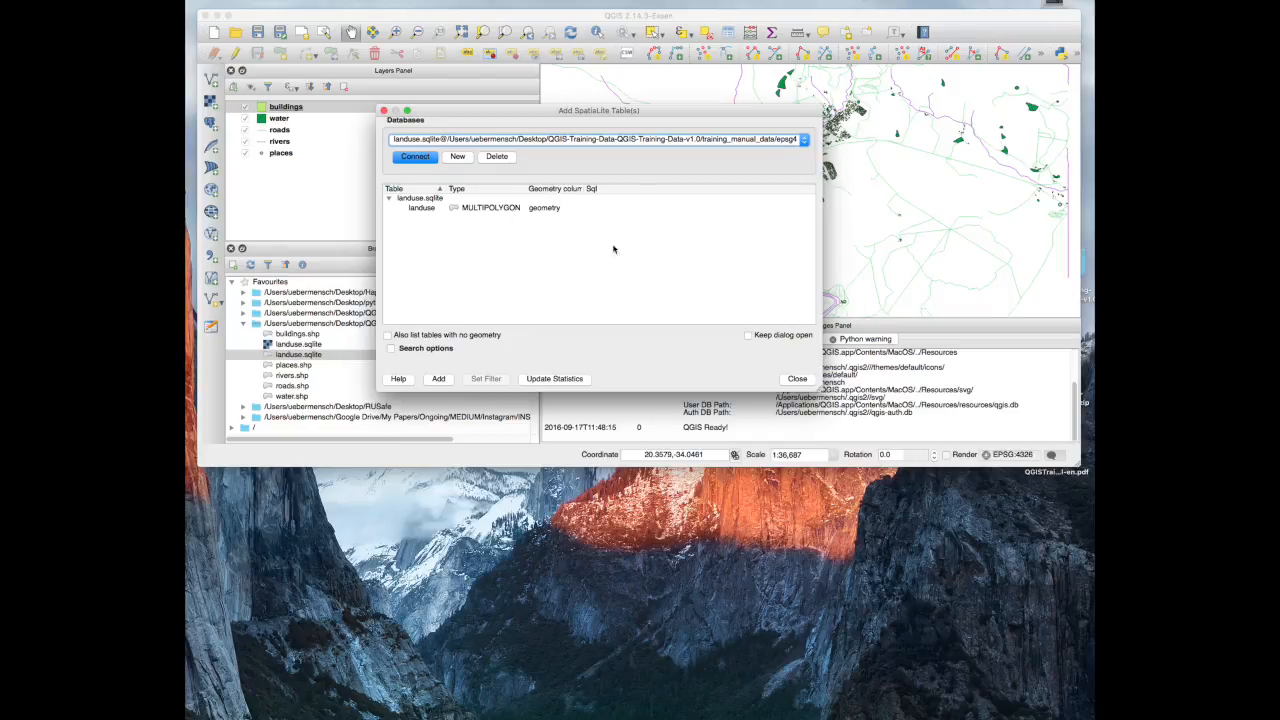
{"action": "left_click", "coordinate": [441, 380]}
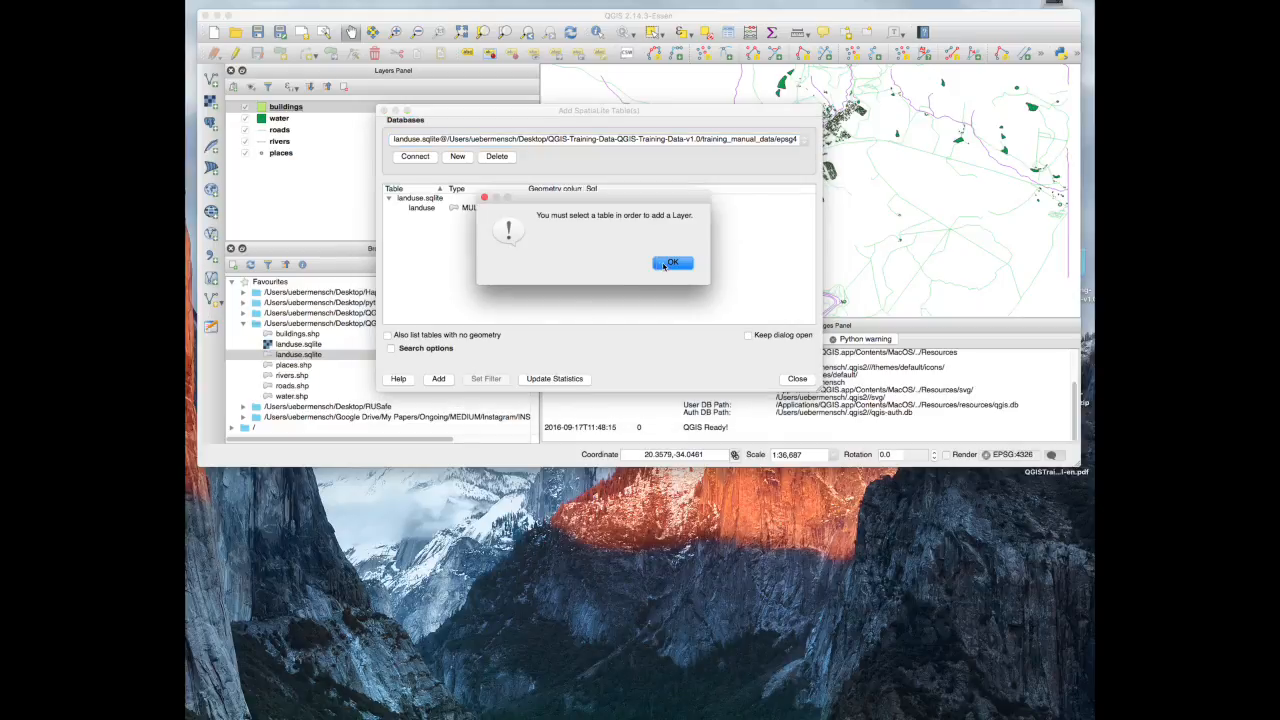
{"action": "left_click", "coordinate": [658, 264]}
{"action": "left_click", "coordinate": [420, 207]}
{"action": "left_click", "coordinate": [431, 199]}
{"action": "left_click", "coordinate": [429, 208]}
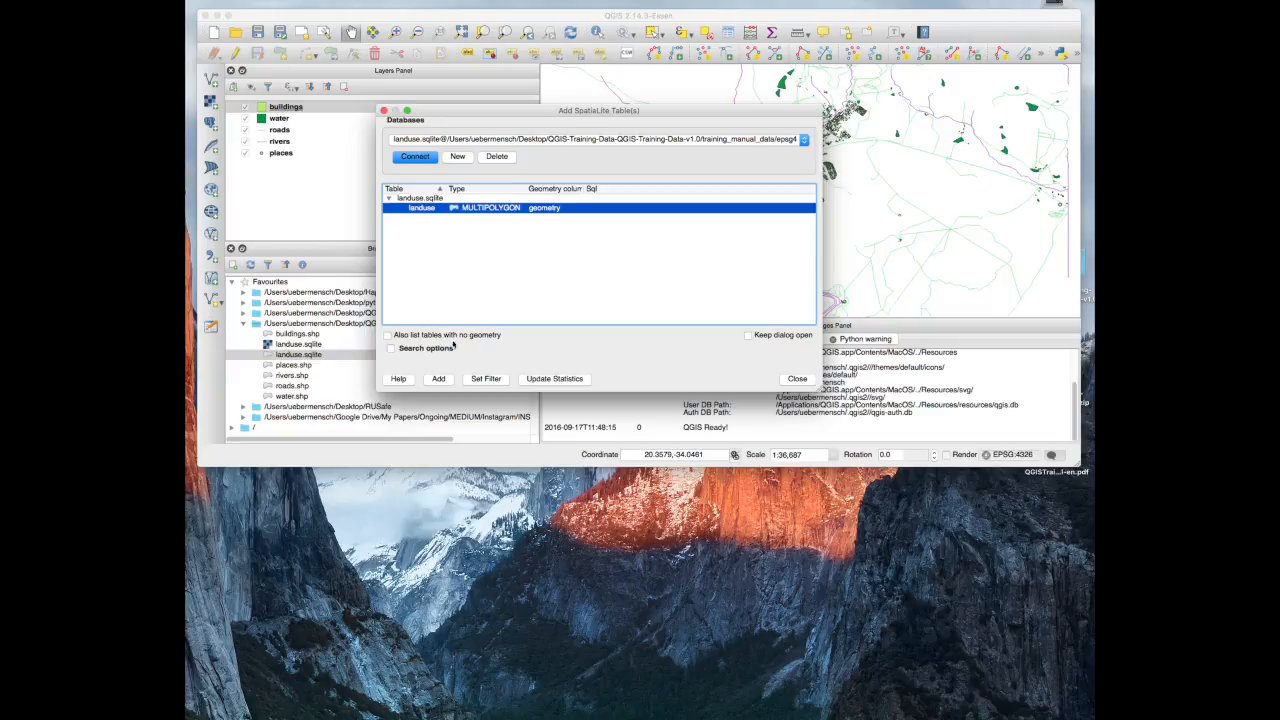
{"action": "left_click", "coordinate": [438, 378]}
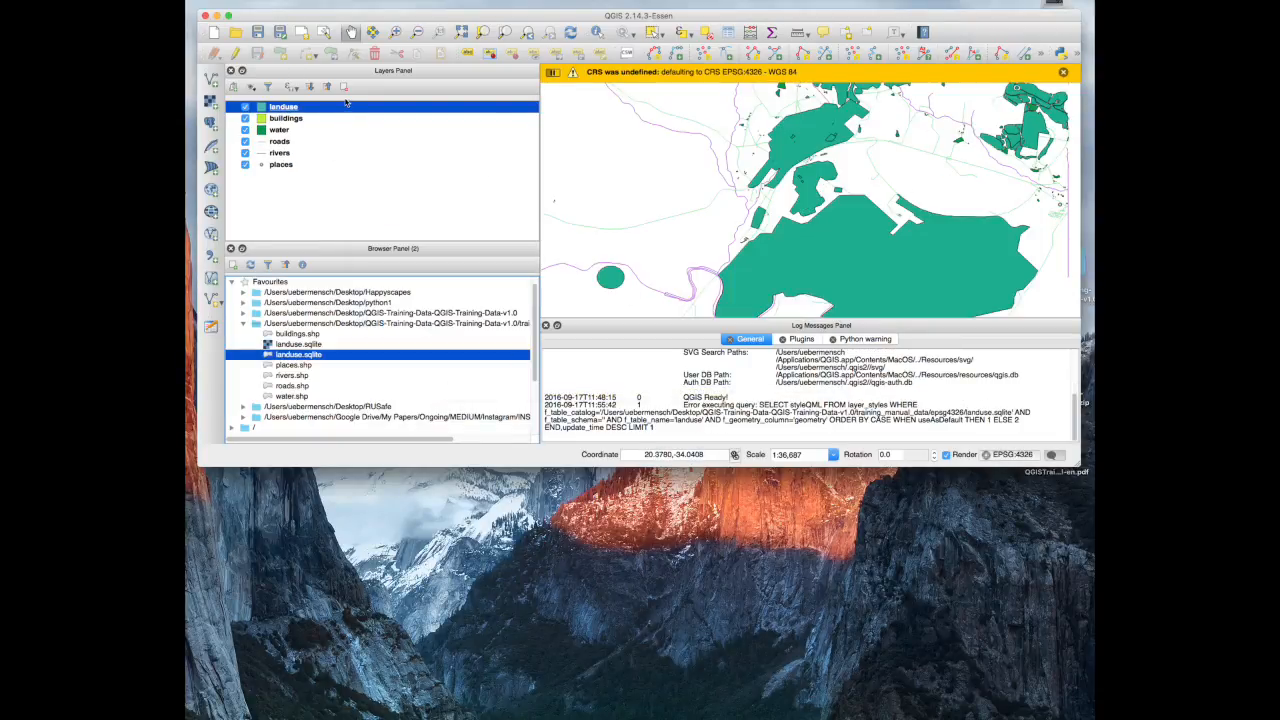
- Move the places layer up in the layer order to directly below the landuse layer
{"action": "right_click", "coordinate": [291, 106]}
{"action": "left_click", "coordinate": [336, 110]}
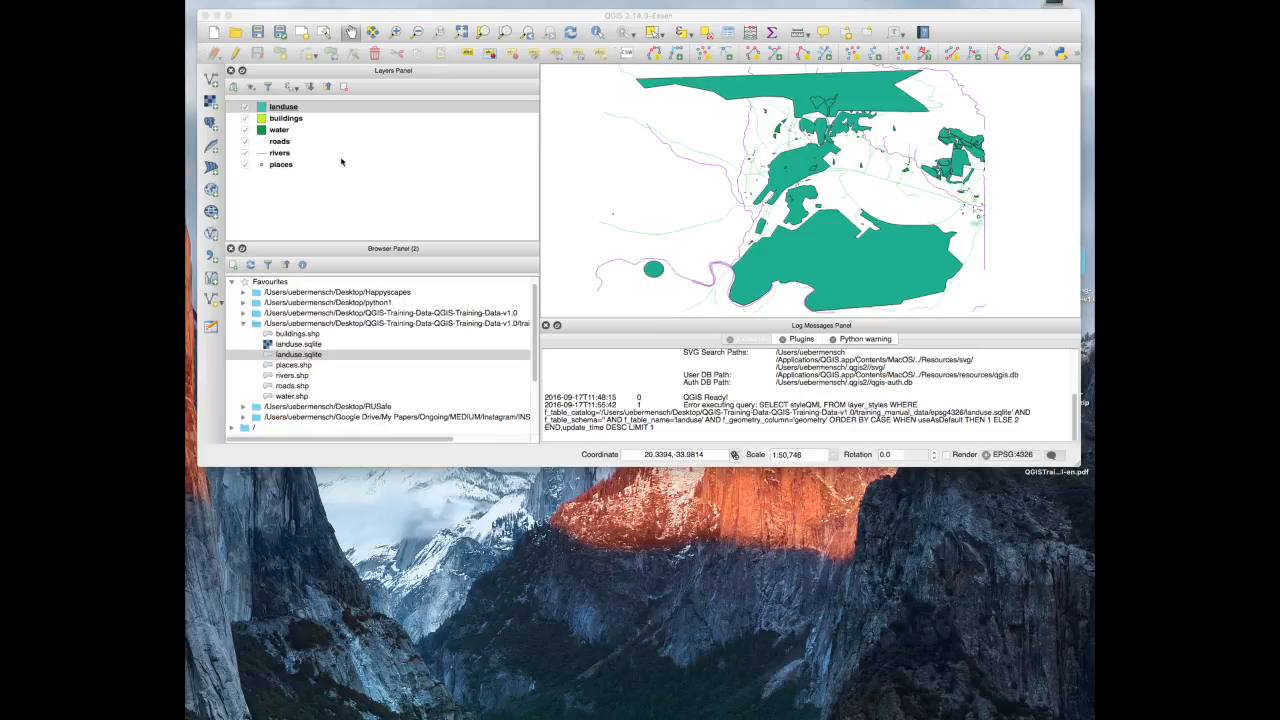
{"action": "left_click", "coordinate": [309, 170]}
{"action": "left_click_drag", "start_coordinate": [282, 169], "coordinate": [303, 118]}
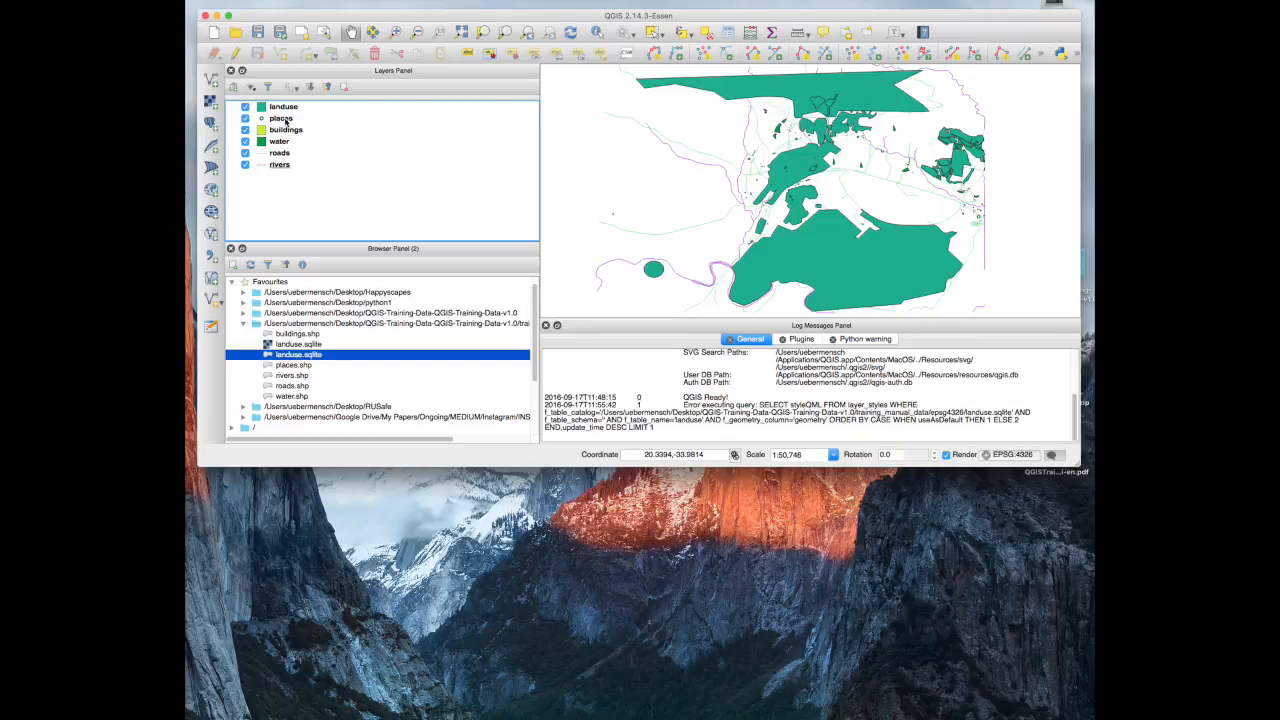
- Hide and show the landuse layer repeatedly to examine which places and other features it covers
{"action": "left_click_drag", "start_coordinate": [880, 212], "coordinate": [754, 134]}
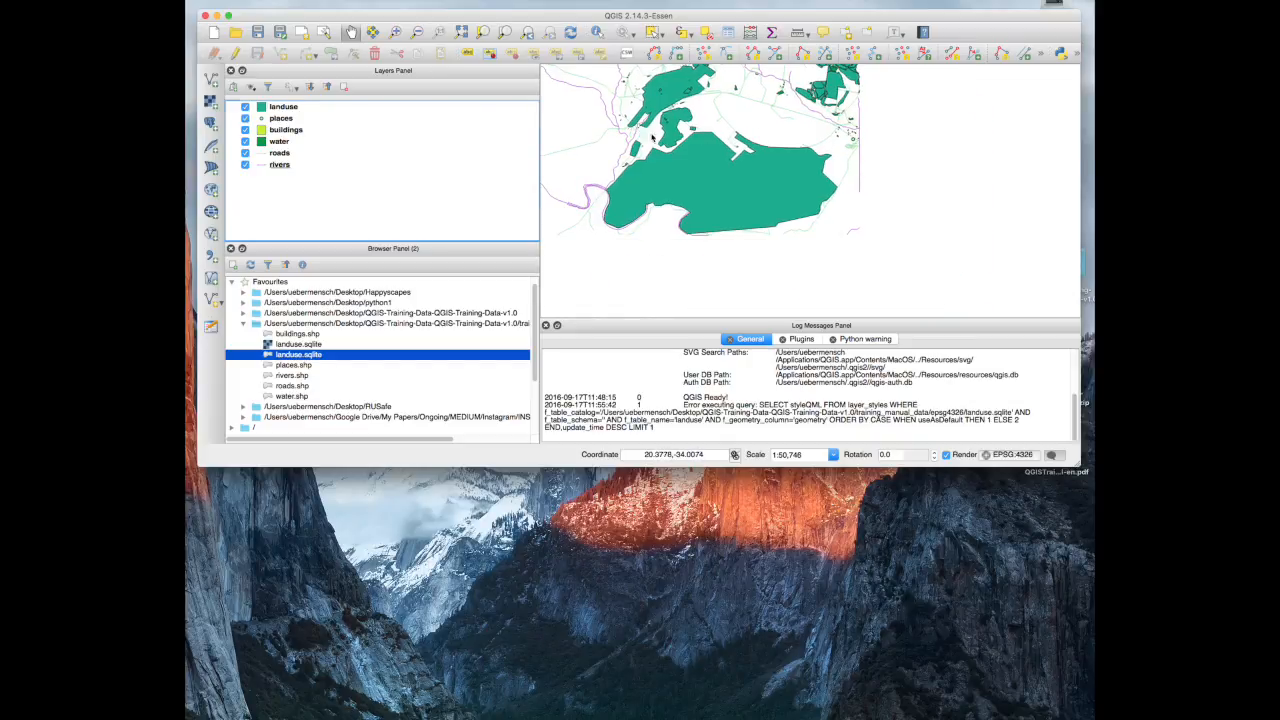
{"action": "right_click", "coordinate": [287, 120]}
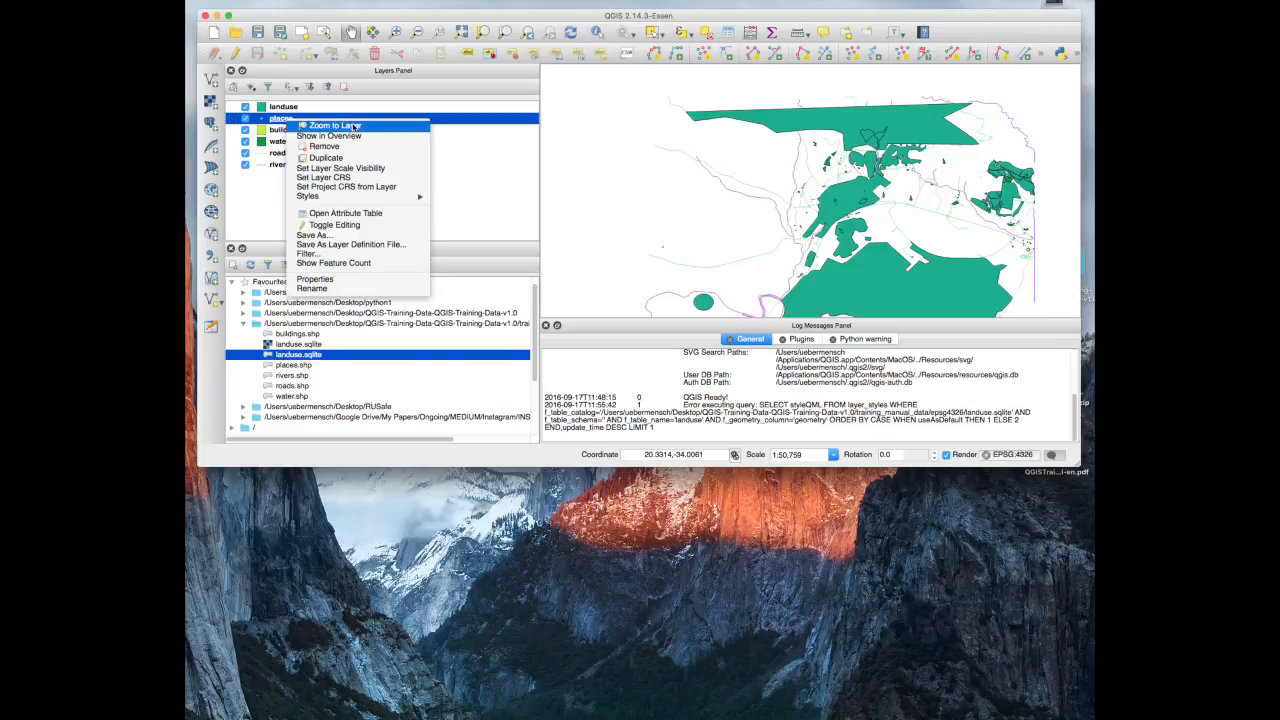
{"action": "left_click", "coordinate": [330, 126]}
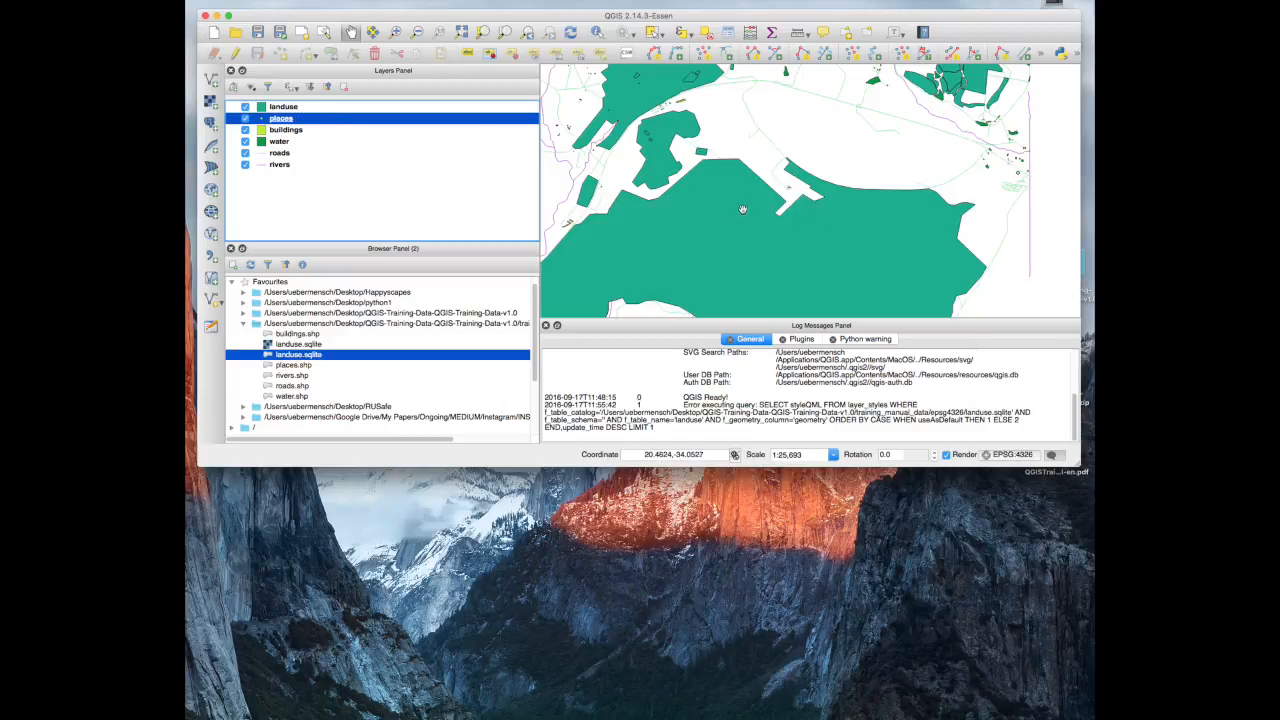
{"action": "left_click", "coordinate": [245, 107]}
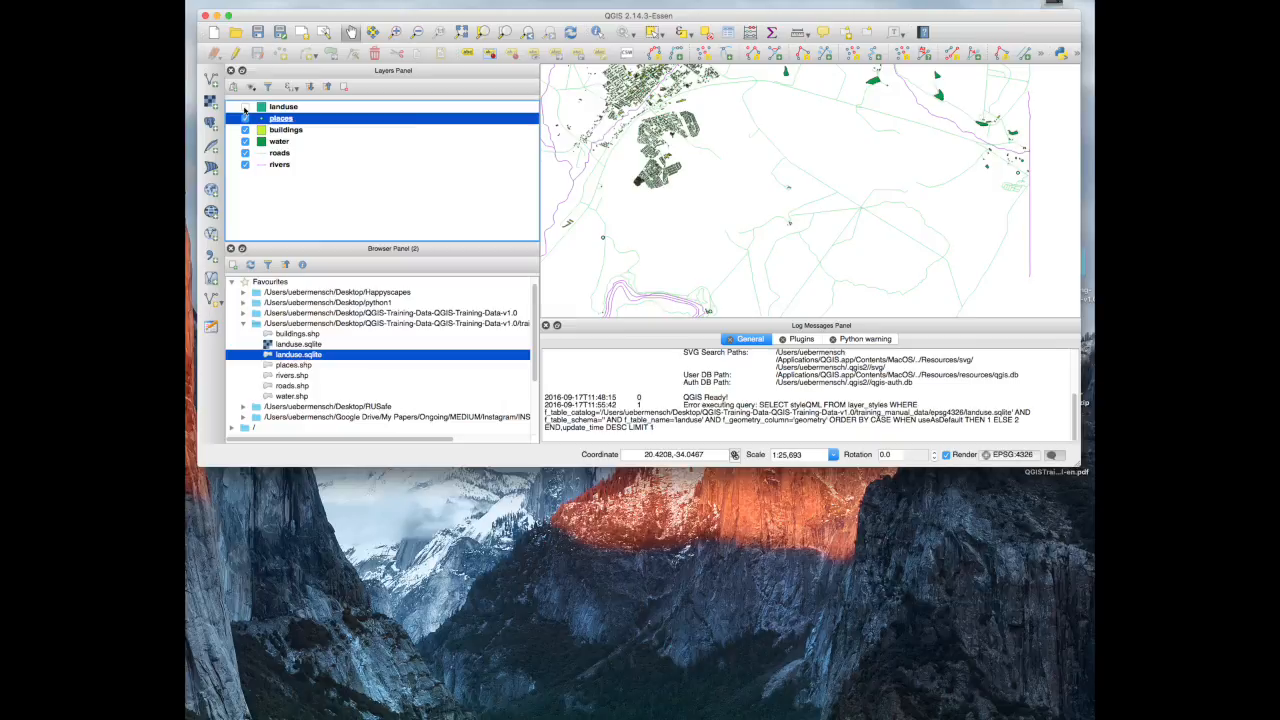
{"action": "left_click", "coordinate": [245, 107]}
{"action": "left_click", "coordinate": [245, 107]}
{"action": "left_click", "coordinate": [245, 107]}
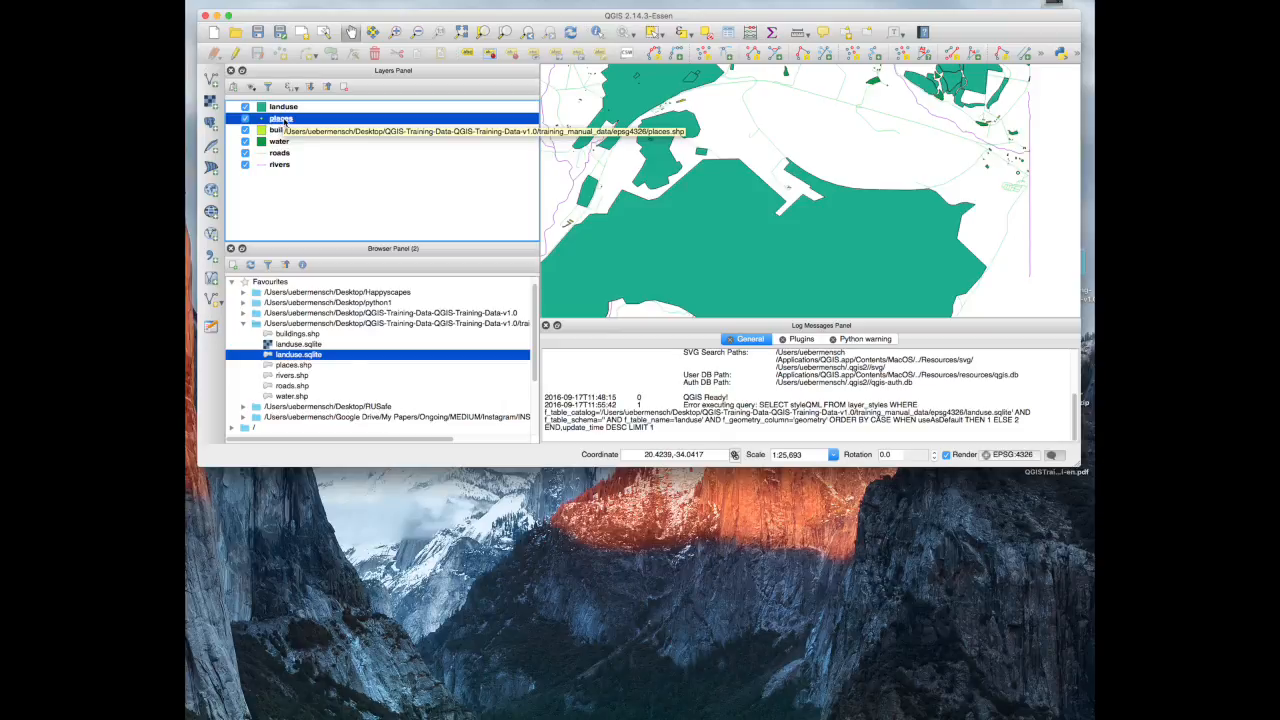
- Move the places and buildings layers above landuse, with places first and buildings second
{"action": "left_click_drag", "start_coordinate": [275, 124], "coordinate": [306, 105]}
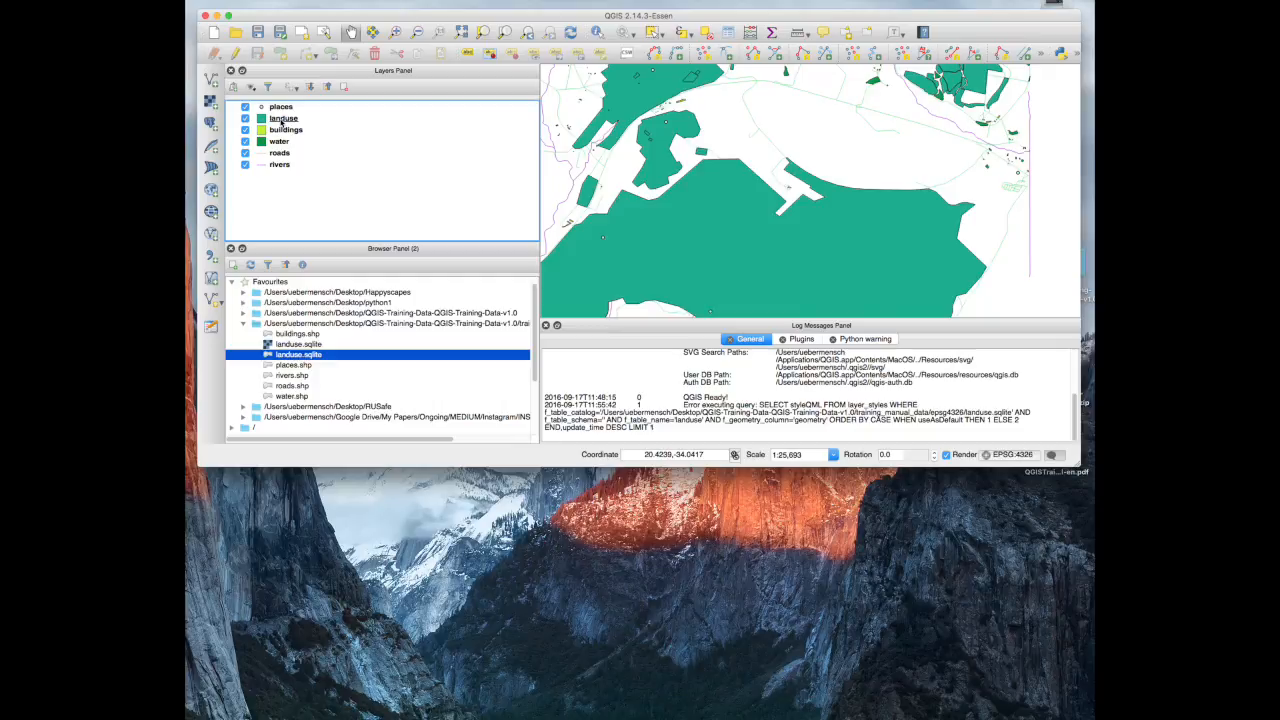
{"action": "left_click_drag", "start_coordinate": [285, 130], "coordinate": [301, 116]}
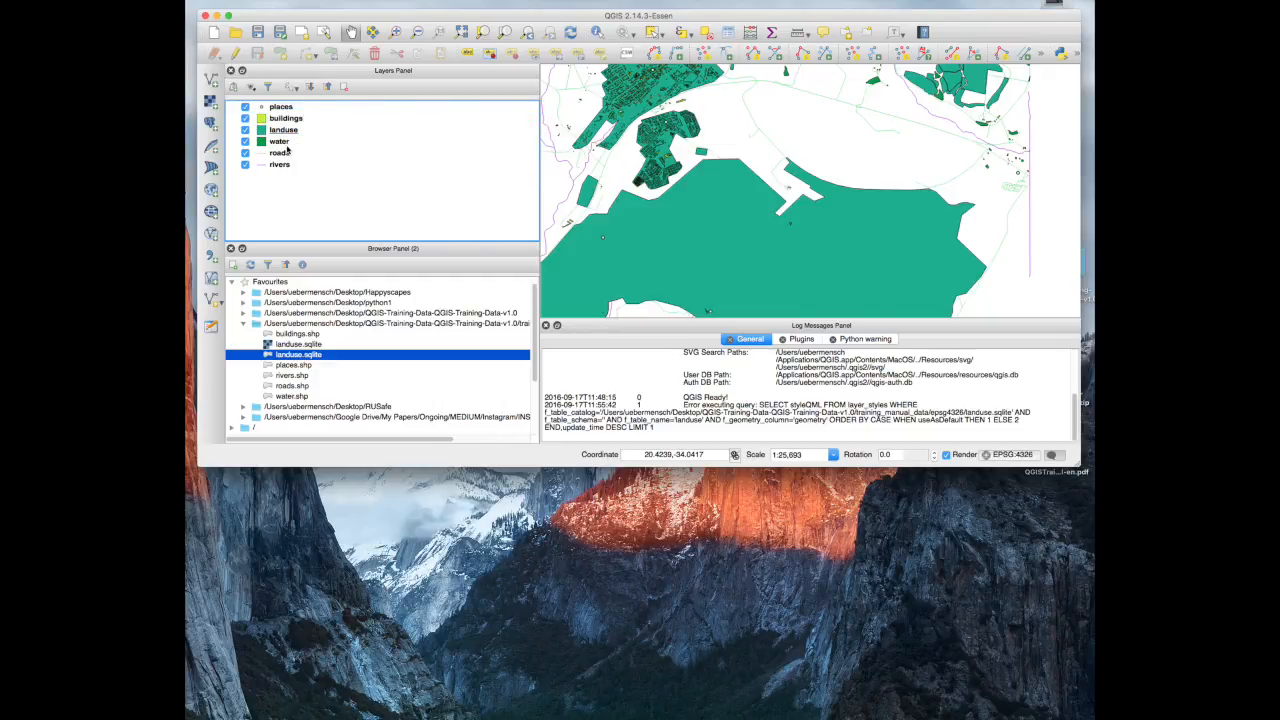
- Move the roads and rivers layers directly below buildings, putting water and landuse at the bottom of the layer order
{"action": "mouse_move", "coordinate": [287, 152]}
{"action": "left_mouse_down"}
{"action": "mouse_move", "coordinate": [297, 128]}
{"action": "mouse_move", "coordinate": [302, 141]}
{"action": "left_mouse_up"}
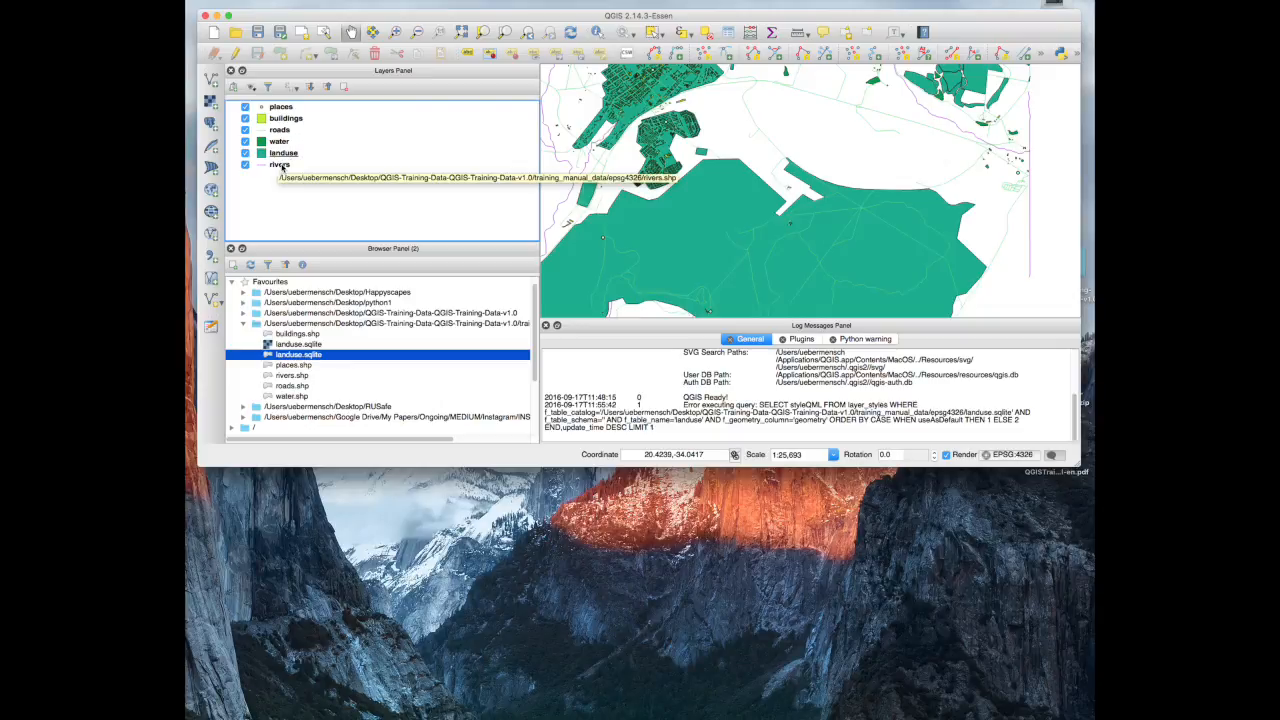
{"action": "left_click_drag", "start_coordinate": [285, 166], "coordinate": [310, 143]}
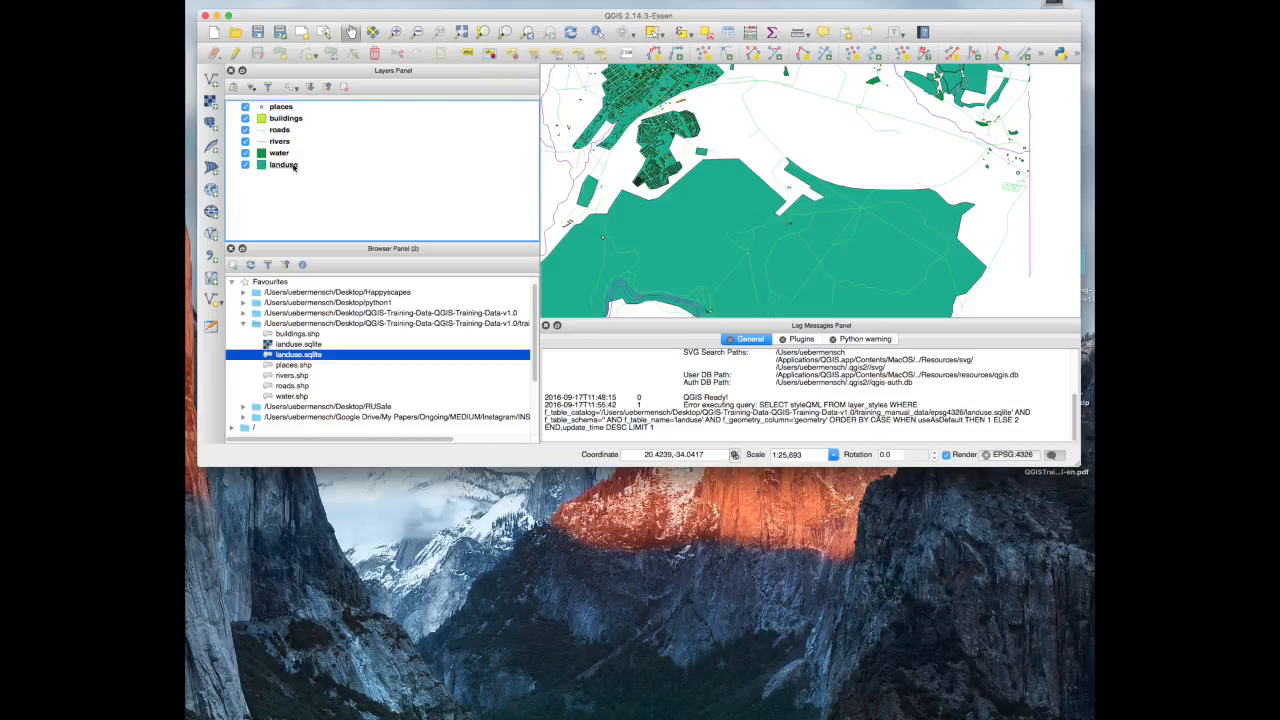
{"action": "left_click_drag", "start_coordinate": [776, 154], "coordinate": [853, 158]}
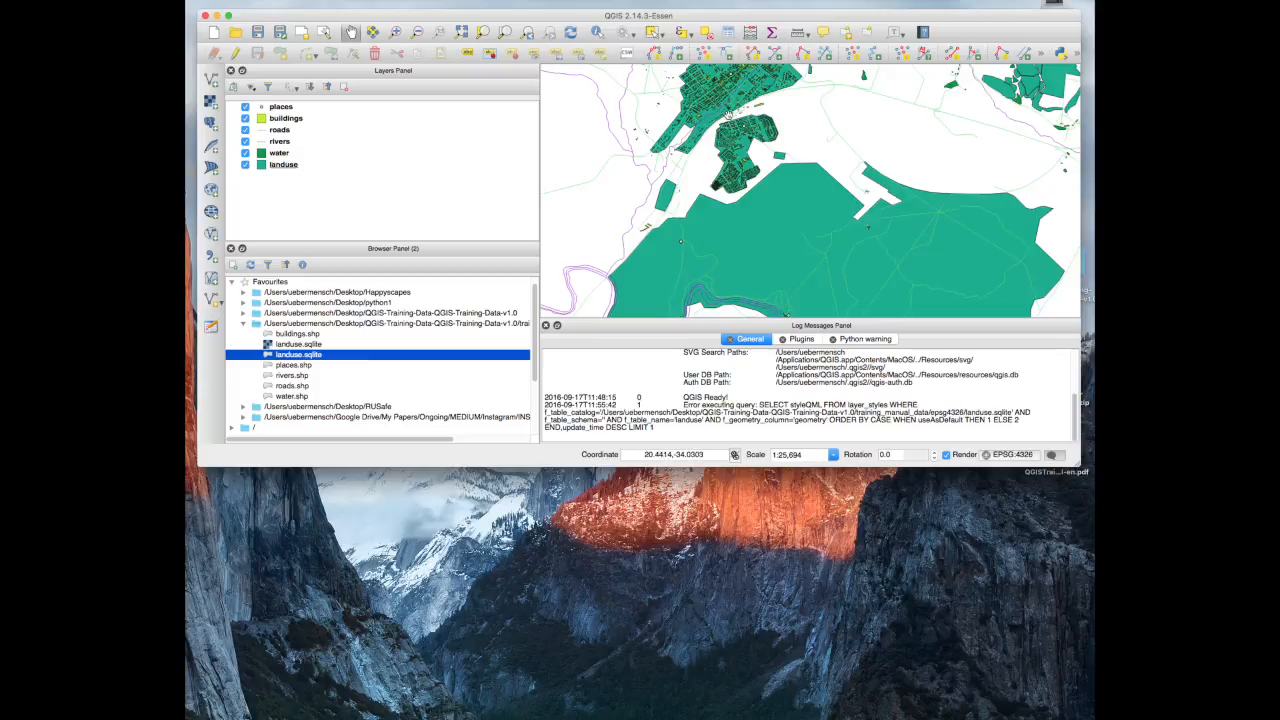
- Move the landuse layer to the top of the layer order to examine what it covers, and return it to the bottom
{"action": "left_click", "coordinate": [396, 32]}
{"action": "left_click_drag", "start_coordinate": [760, 186], "coordinate": [719, 119]}
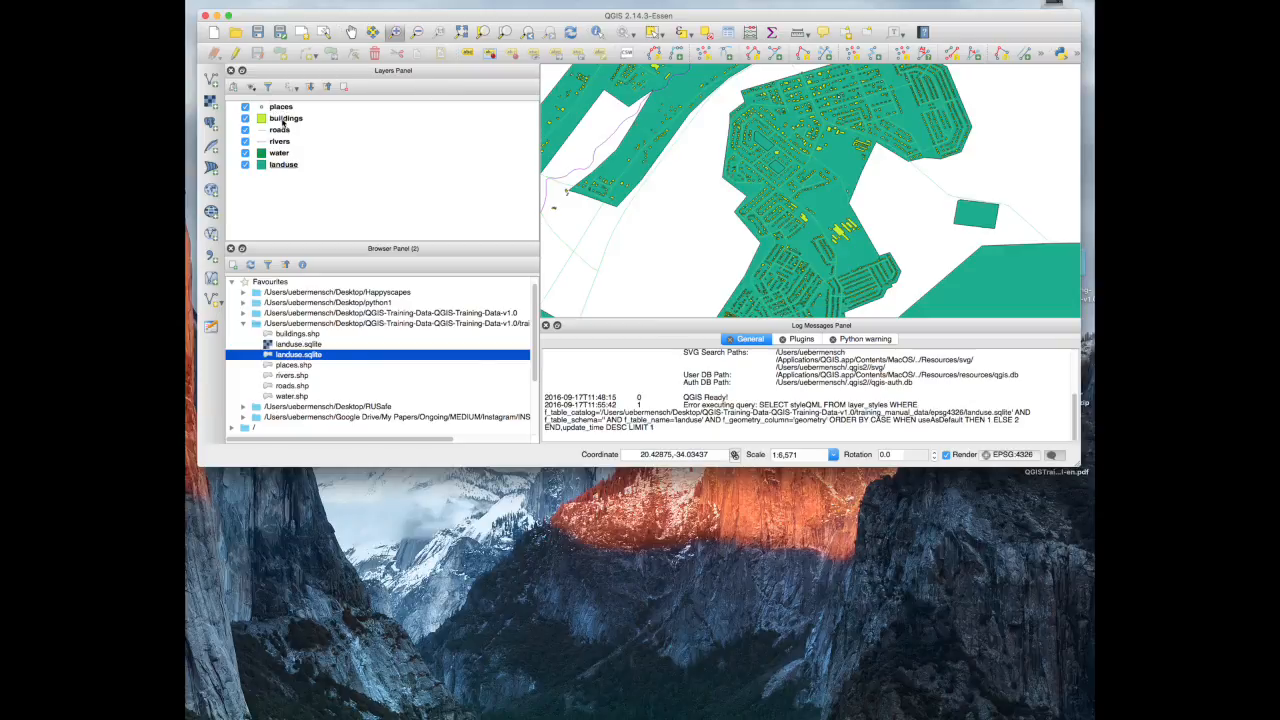
{"action": "left_click_drag", "start_coordinate": [290, 165], "coordinate": [310, 110]}
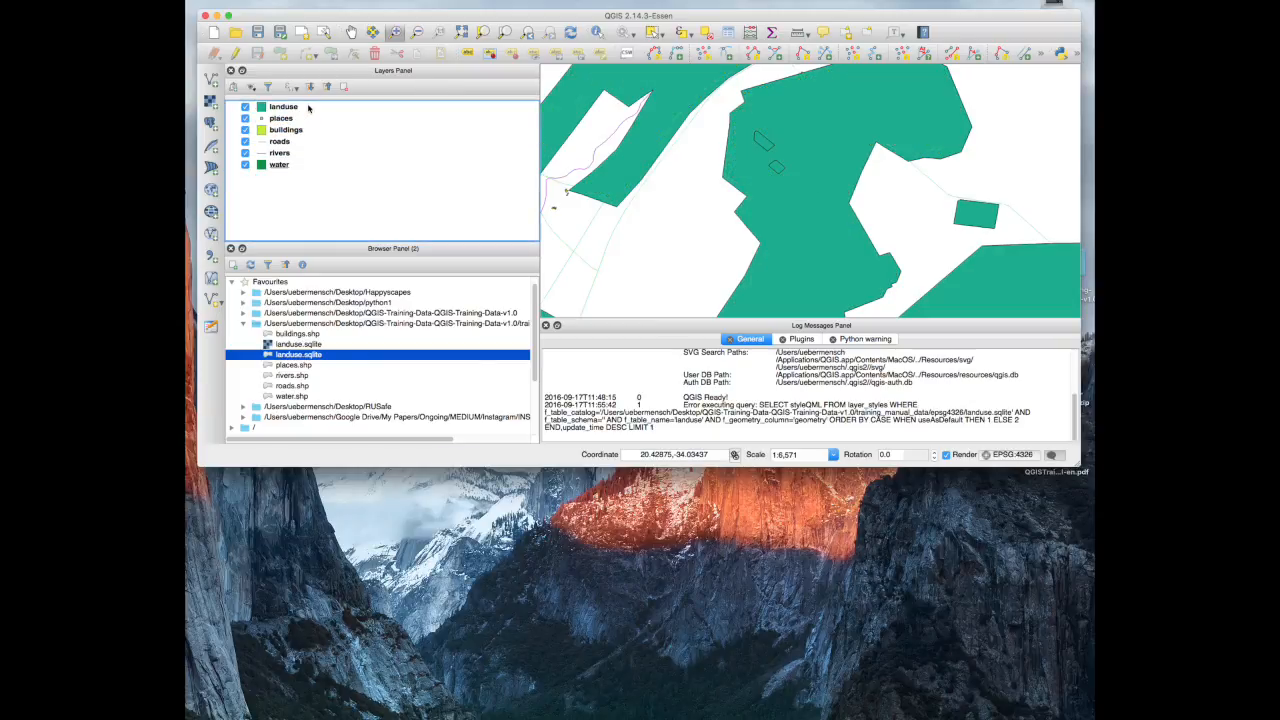
{"action": "key", "text": "super+a"}
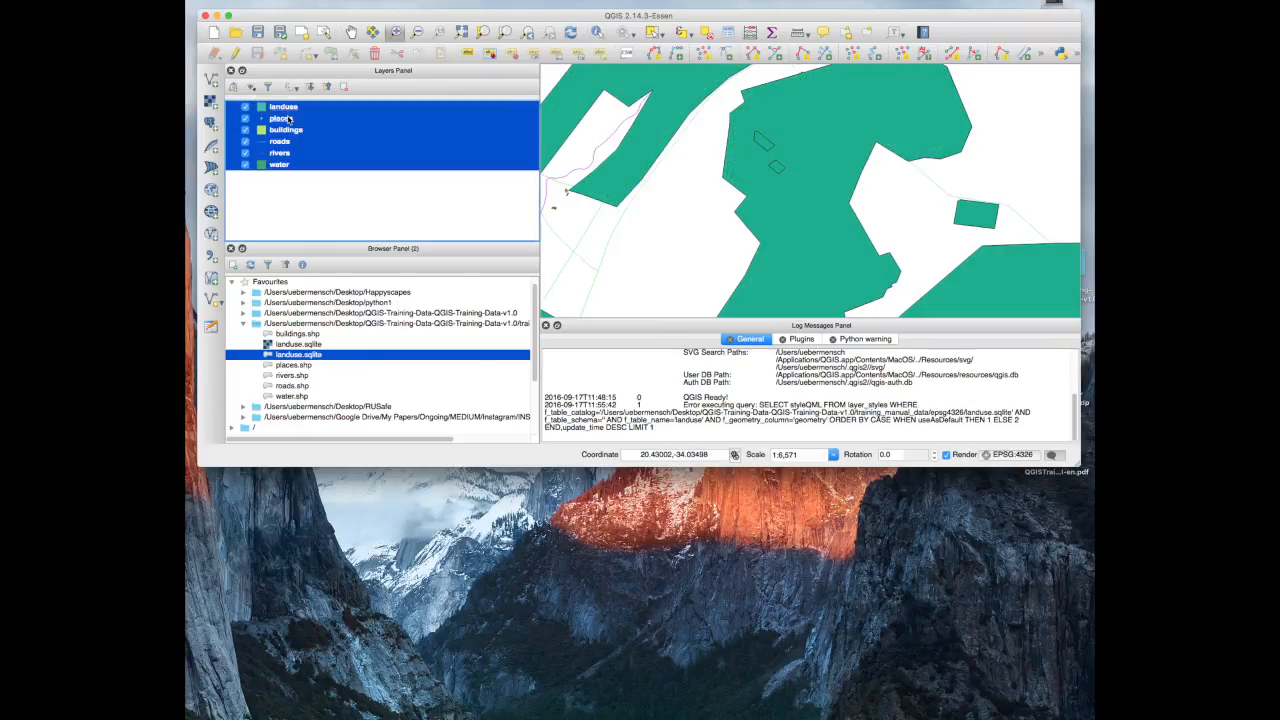
{"action": "left_click", "coordinate": [362, 120]}
{"action": "left_click", "coordinate": [284, 107]}
{"action": "left_click_drag", "start_coordinate": [284, 107], "coordinate": [286, 172]}
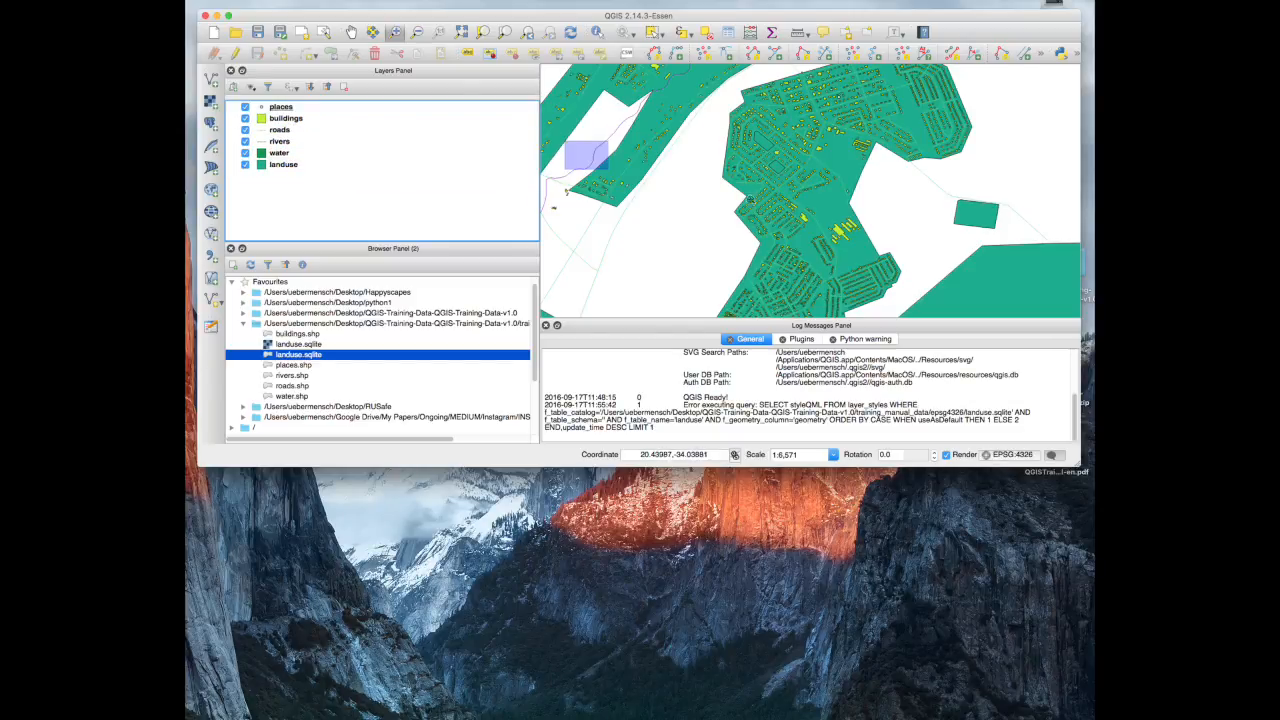
{"action": "left_click", "coordinate": [351, 32]}
{"action": "mouse_move", "coordinate": [722, 198]}
{"action": "left_mouse_down"}
{"action": "mouse_move", "coordinate": [804, 191]}
{"action": "mouse_move", "coordinate": [732, 183]}
{"action": "left_mouse_up"}
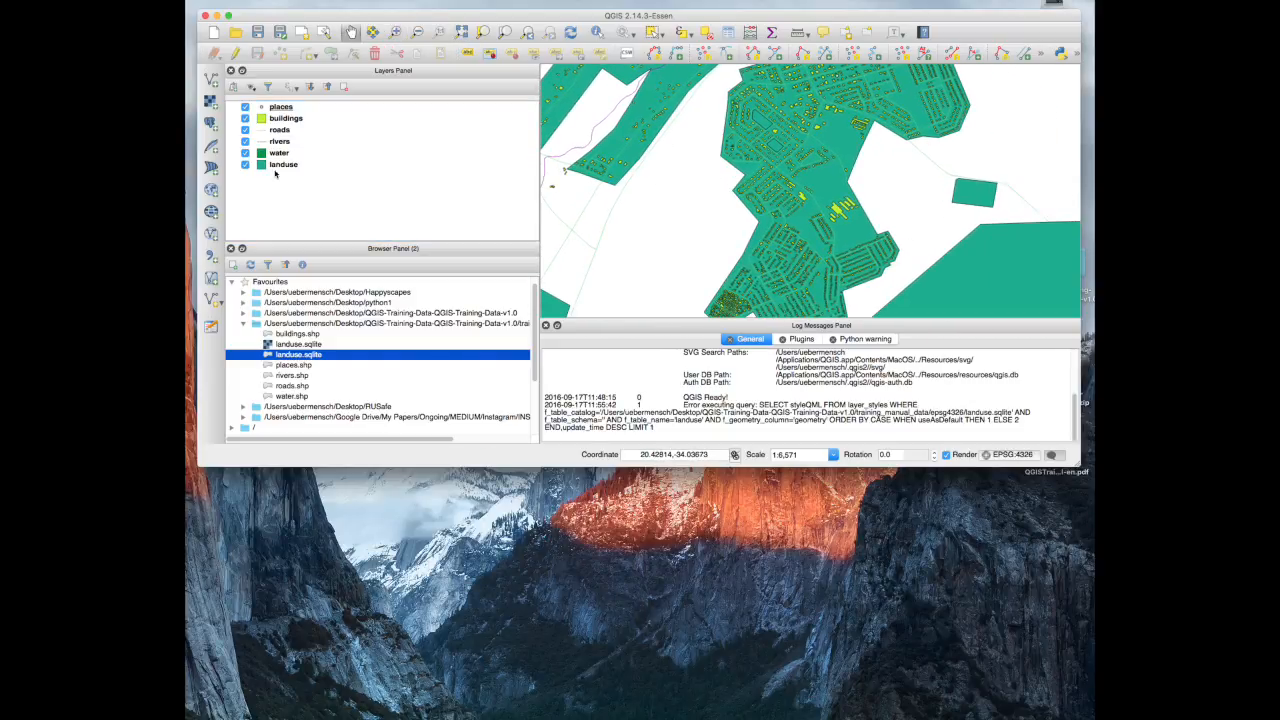
- Zoom the map to the extent of the buildings layer
{"action": "key", "text": "super+Tab"}
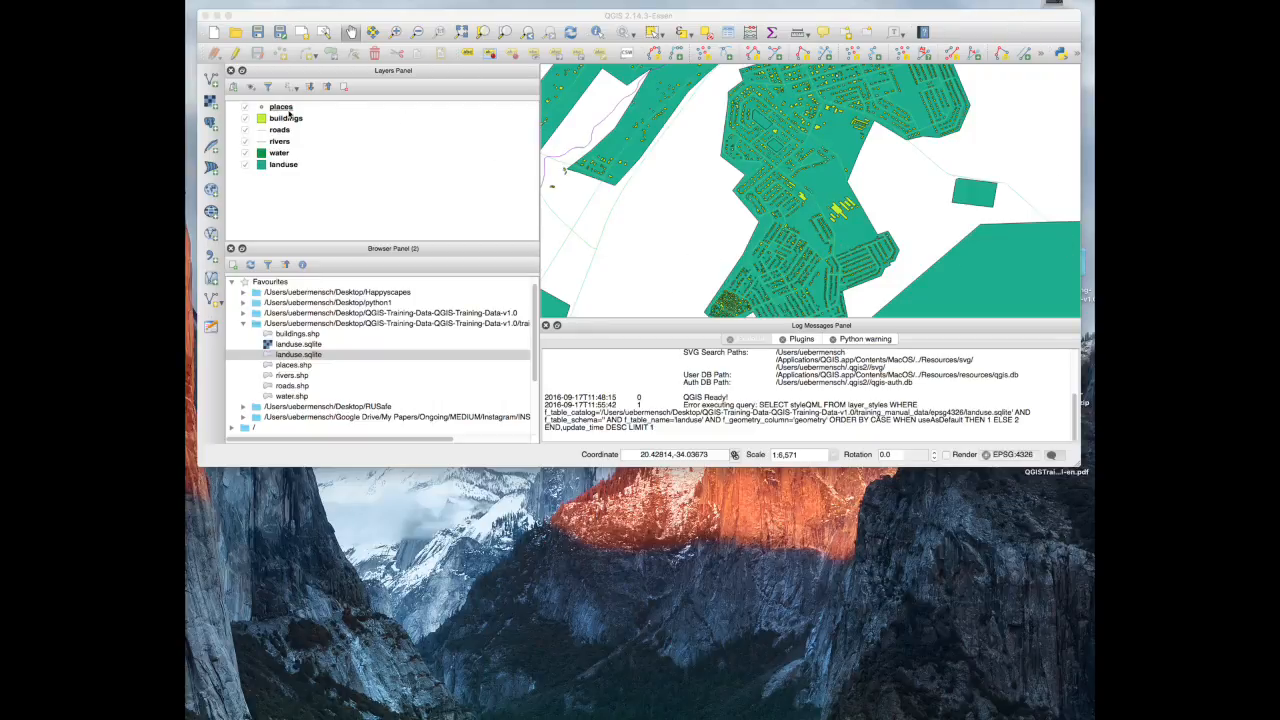
{"action": "left_click", "coordinate": [287, 166]}
{"action": "right_click", "coordinate": [287, 166]}
{"action": "left_click", "coordinate": [343, 170]}
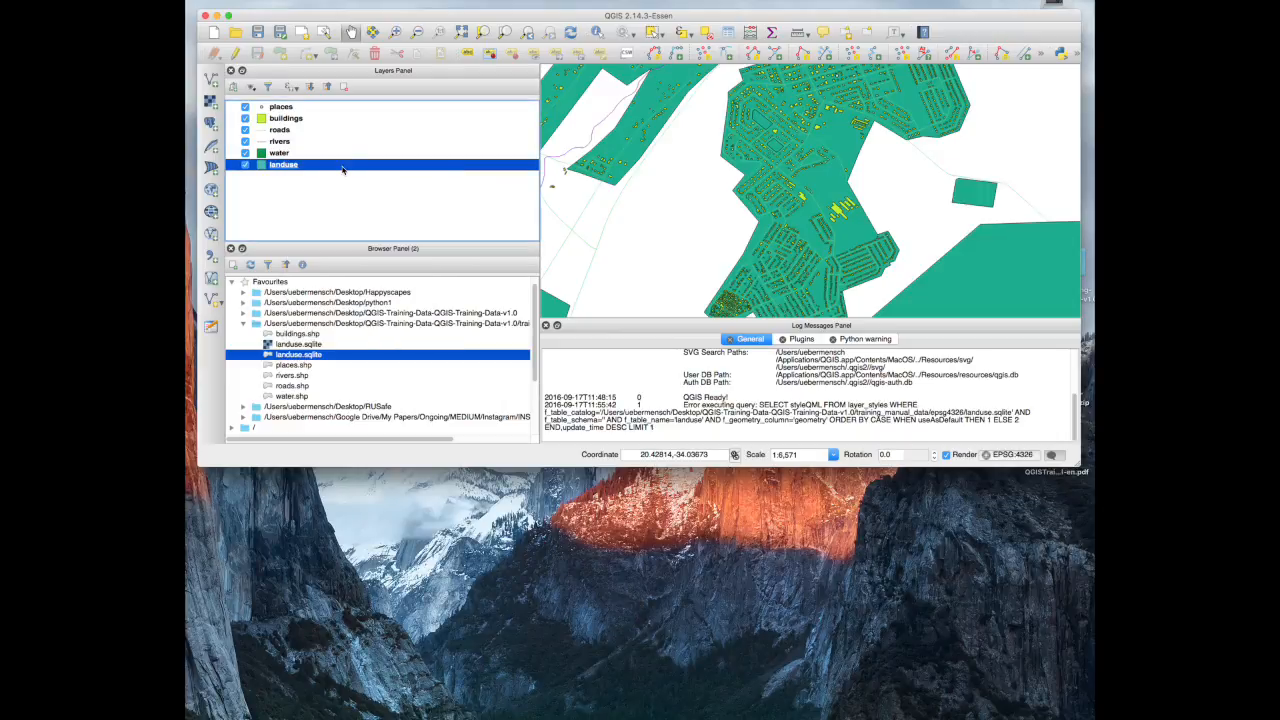
{"action": "left_click", "coordinate": [287, 120]}
{"action": "right_click", "coordinate": [297, 121]}
{"action": "left_click", "coordinate": [336, 126]}
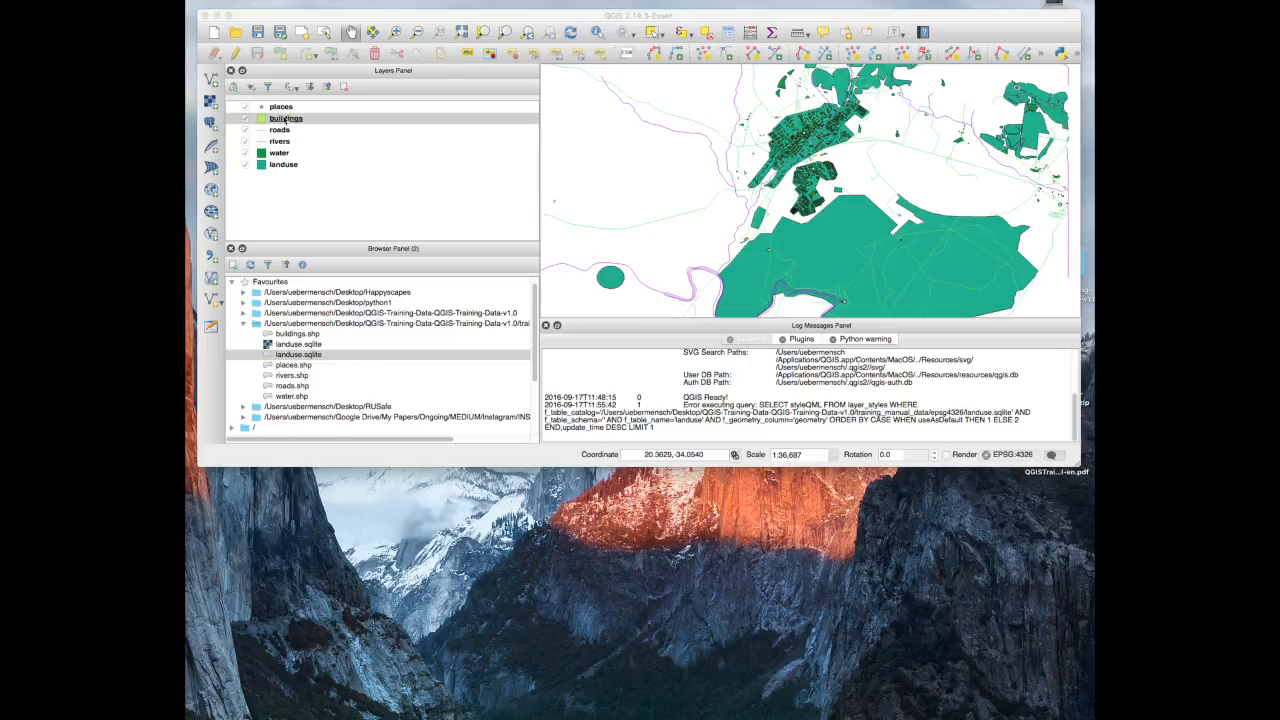
- Open the style properties of the buildings layer and keep the Single Symbol renderer
{"action": "right_click", "coordinate": [286, 119]}
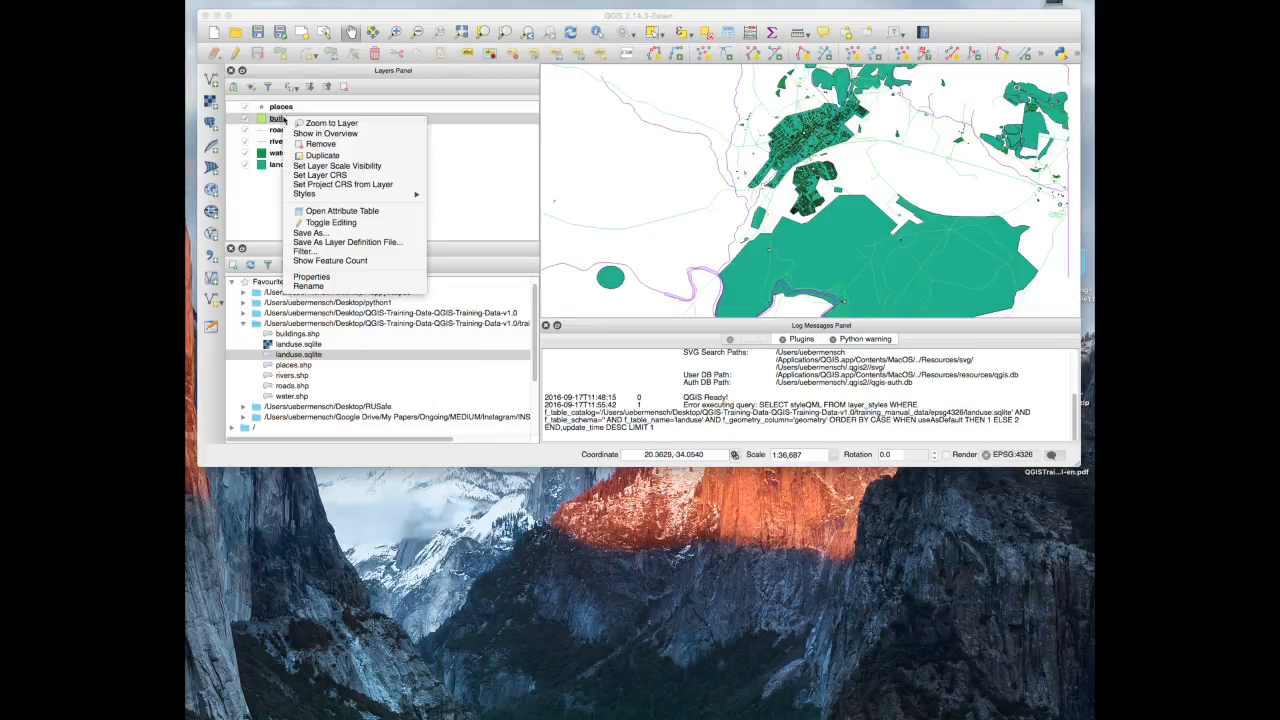
{"action": "left_click", "coordinate": [263, 194]}
{"action": "left_click", "coordinate": [290, 119]}
{"action": "right_click", "coordinate": [294, 119]}
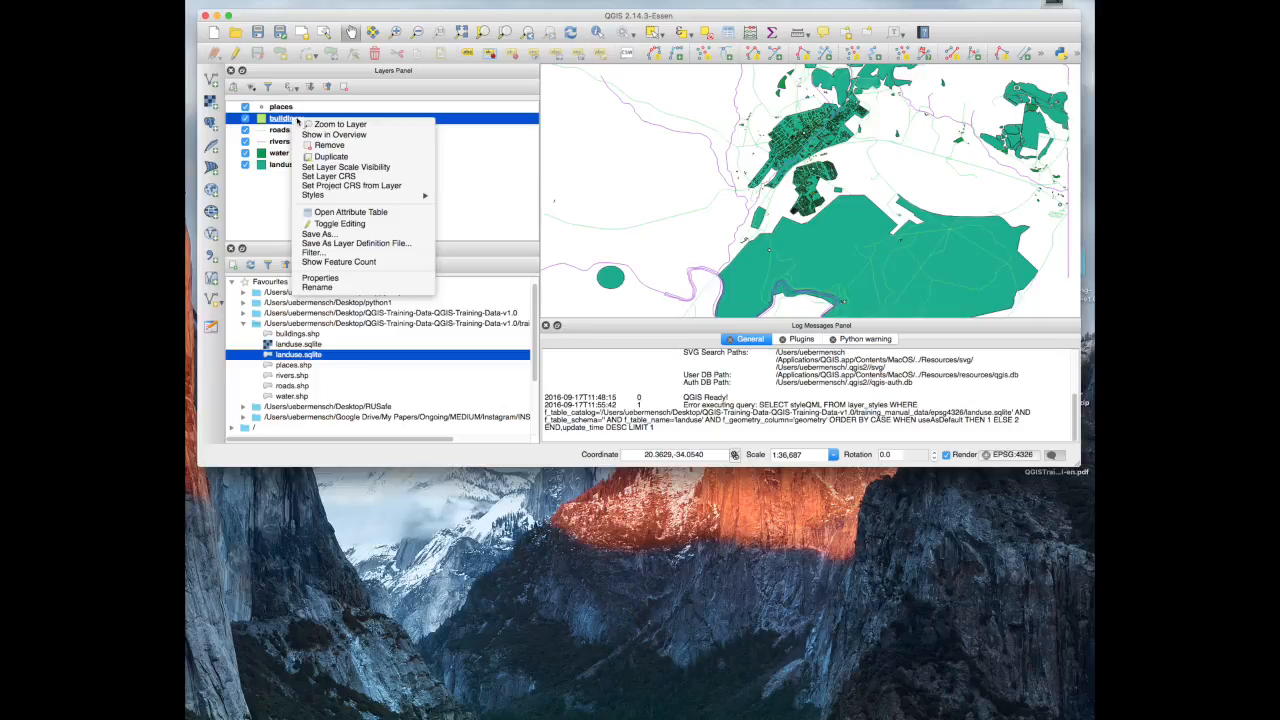
{"action": "left_click", "coordinate": [333, 280]}
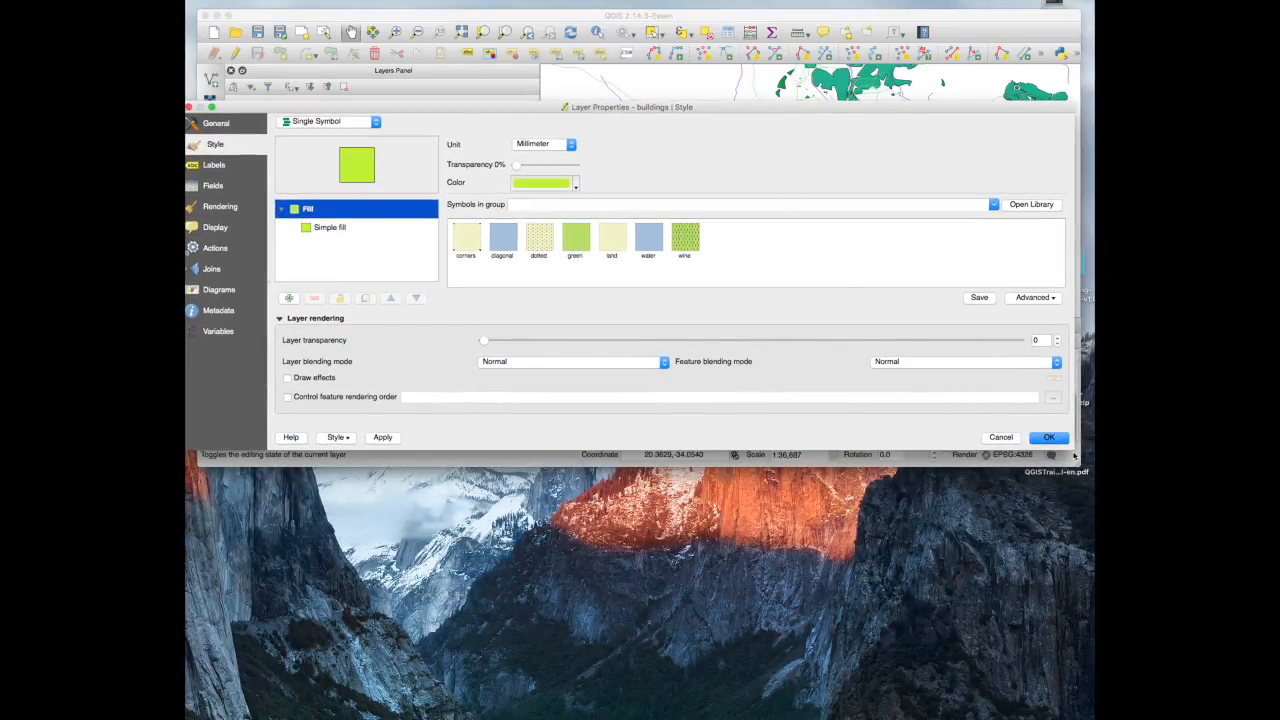
{"action": "left_click_drag", "start_coordinate": [1074, 456], "coordinate": [925, 446]}
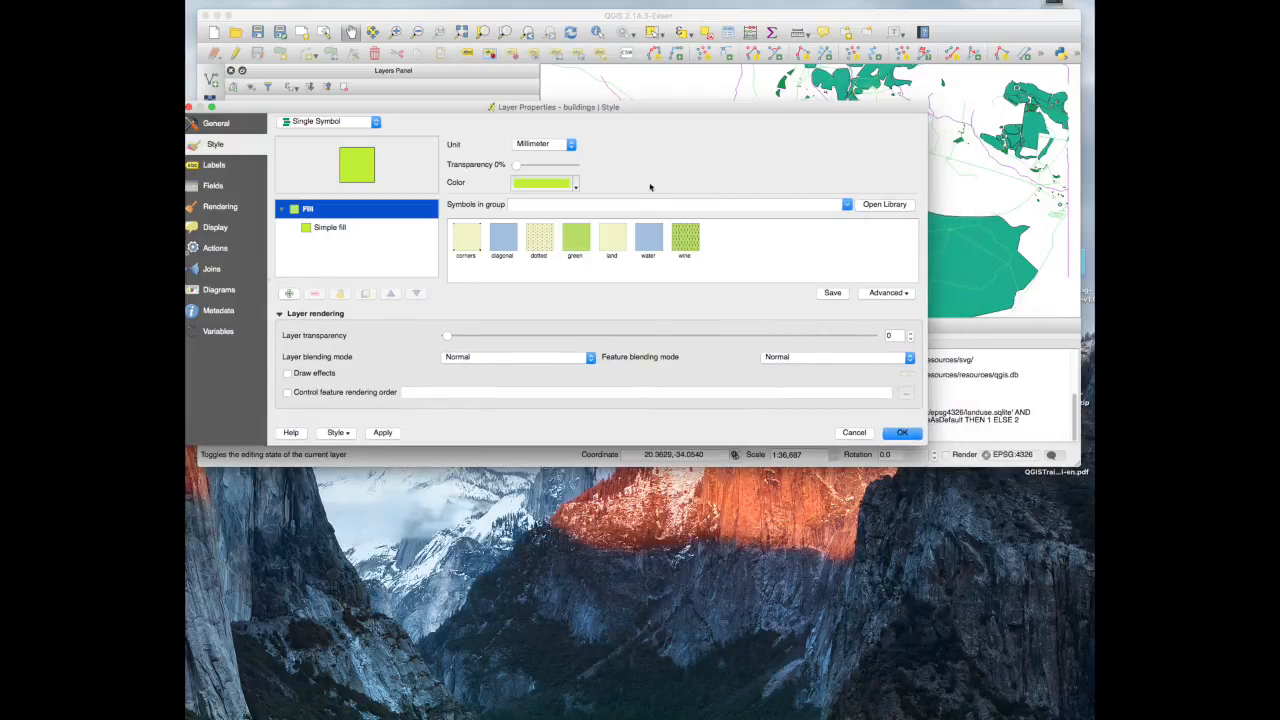
{"action": "left_click_drag", "start_coordinate": [610, 106], "coordinate": [697, 98]}
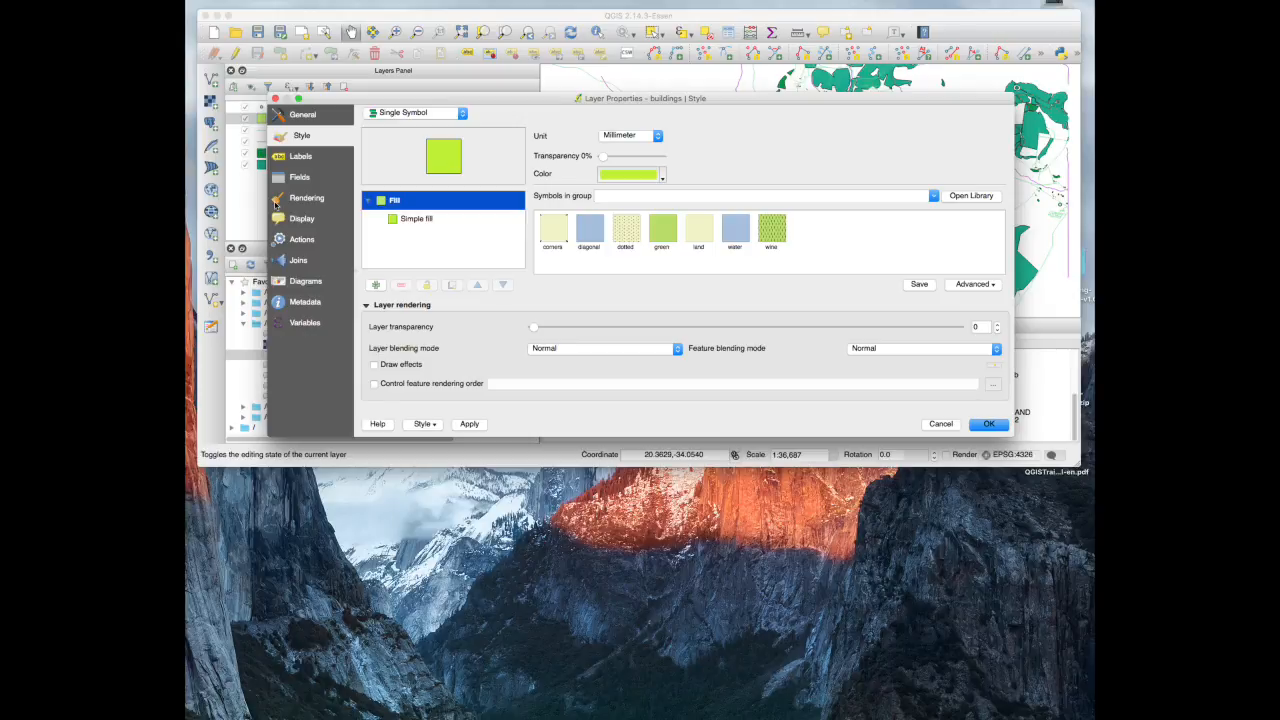
{"action": "left_click_drag", "start_coordinate": [669, 100], "coordinate": [663, 118]}
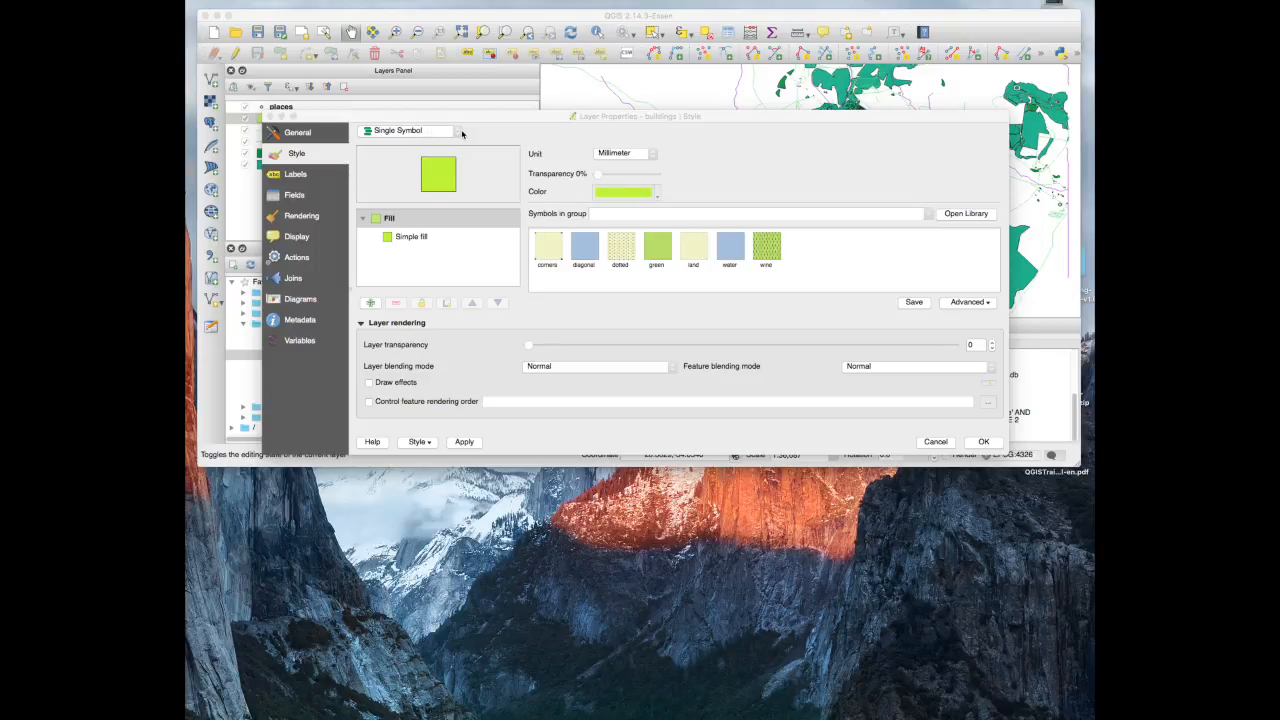
{"action": "left_click", "coordinate": [458, 131]}
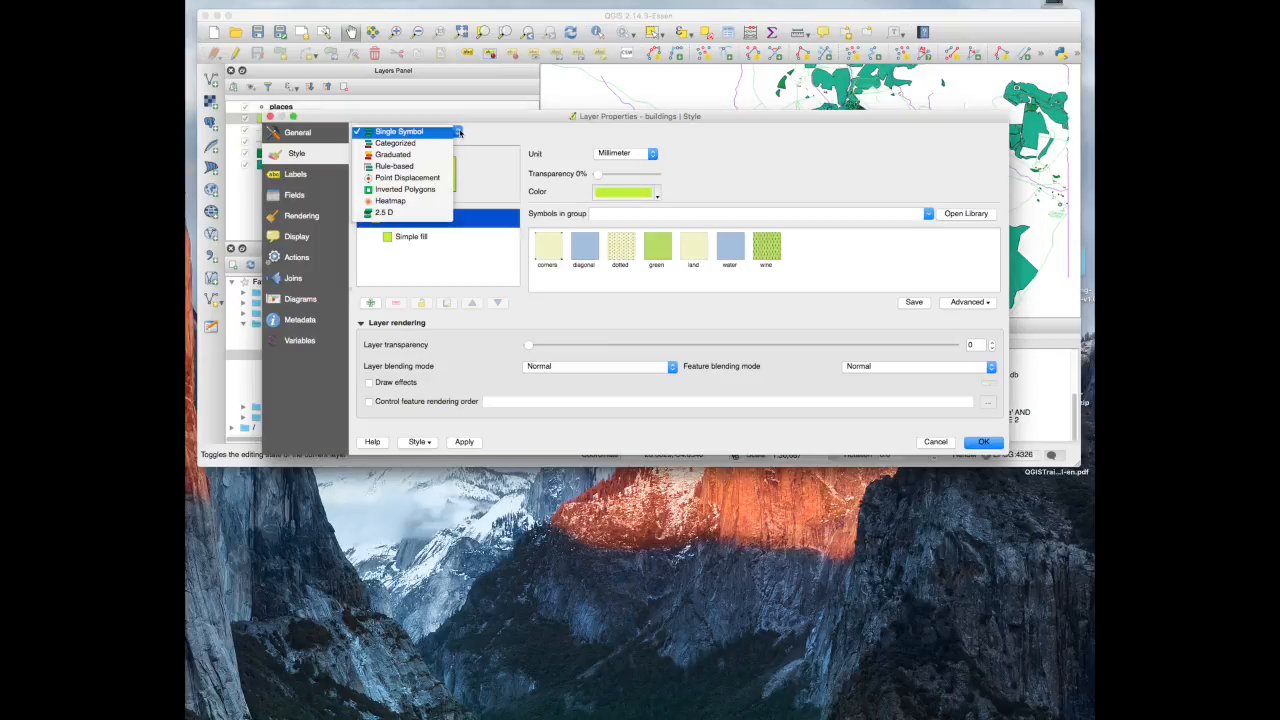
{"action": "left_click", "coordinate": [439, 133]}
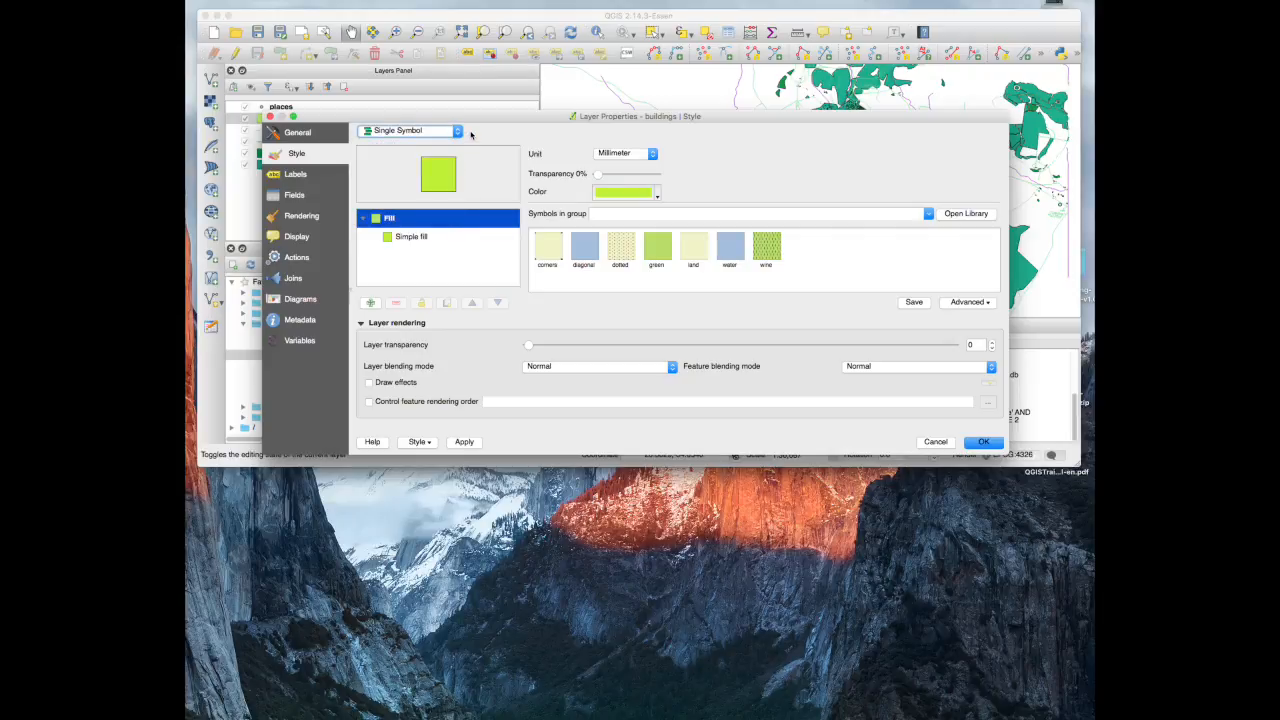
- Select the Simple fill of the buildings symbol and shift its fill colour to a golden yellow, #dcc73a
{"action": "left_click", "coordinate": [412, 237]}
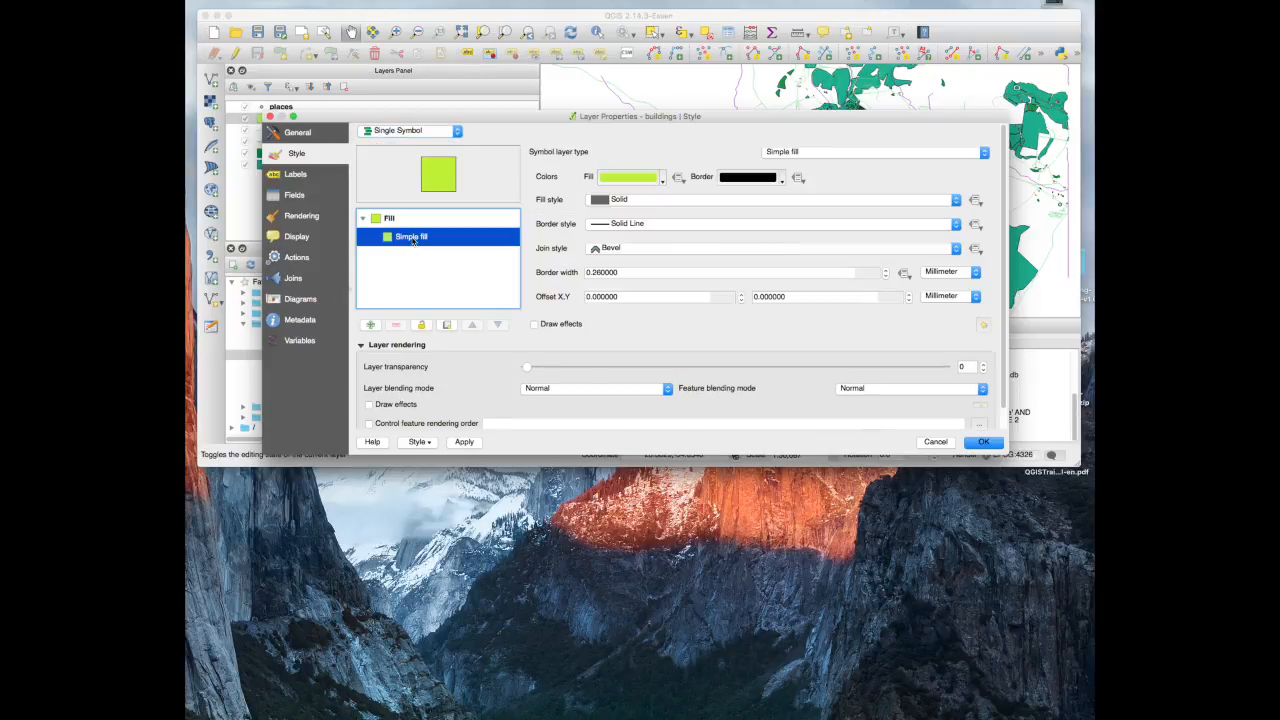
{"action": "left_click", "coordinate": [661, 180]}
{"action": "left_click", "coordinate": [659, 182]}
{"action": "left_click", "coordinate": [653, 178]}
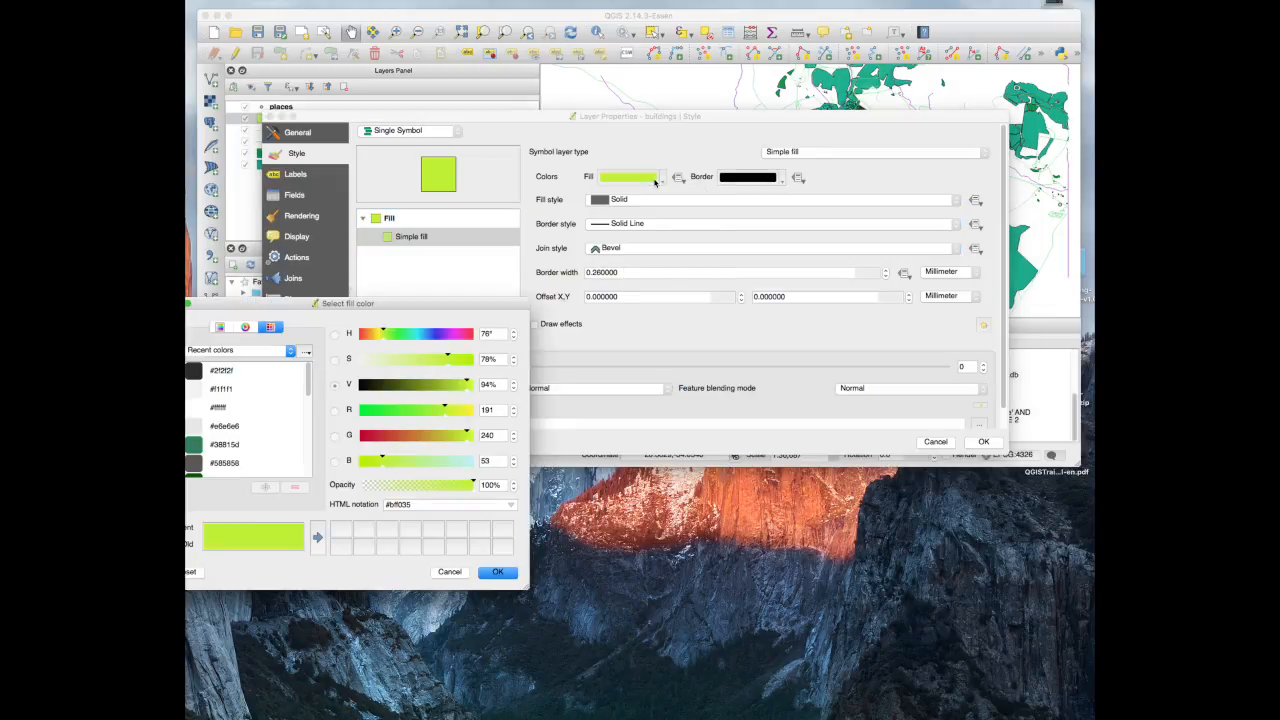
{"action": "left_click_drag", "start_coordinate": [448, 437], "coordinate": [458, 414]}
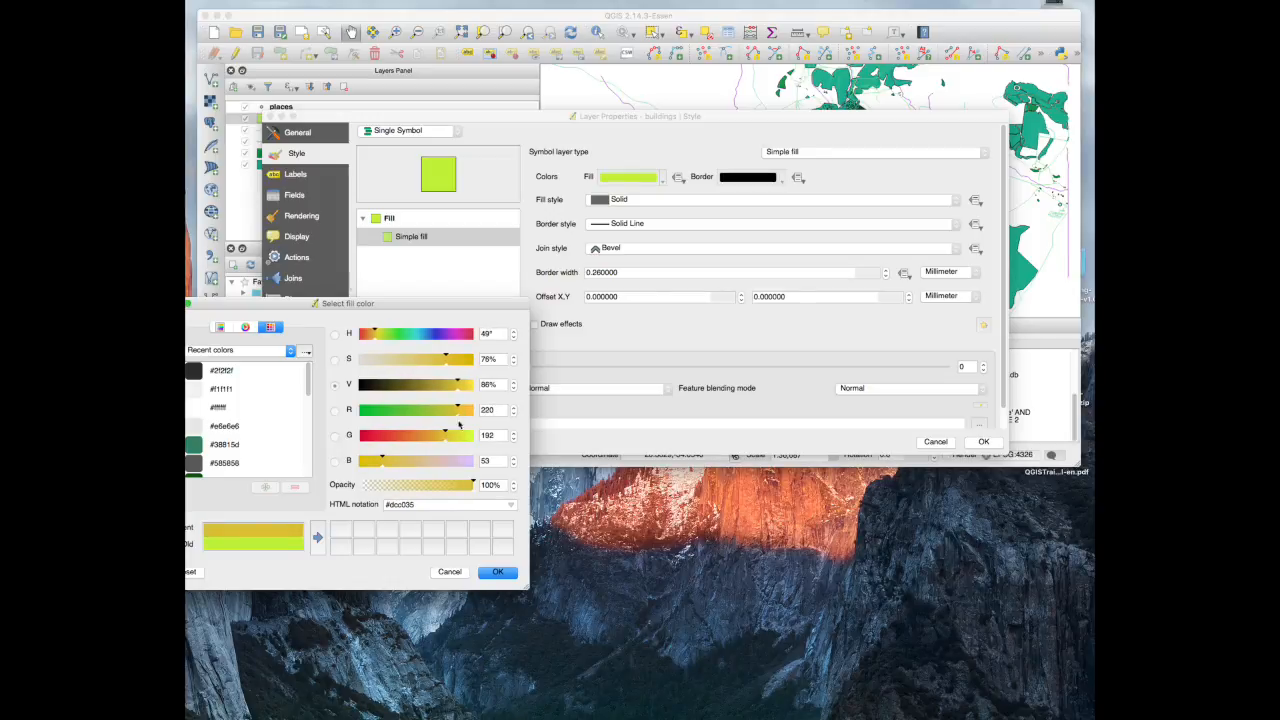
{"action": "left_click_drag", "start_coordinate": [447, 366], "coordinate": [444, 366]}
{"action": "left_click_drag", "start_coordinate": [434, 305], "coordinate": [518, 285]}
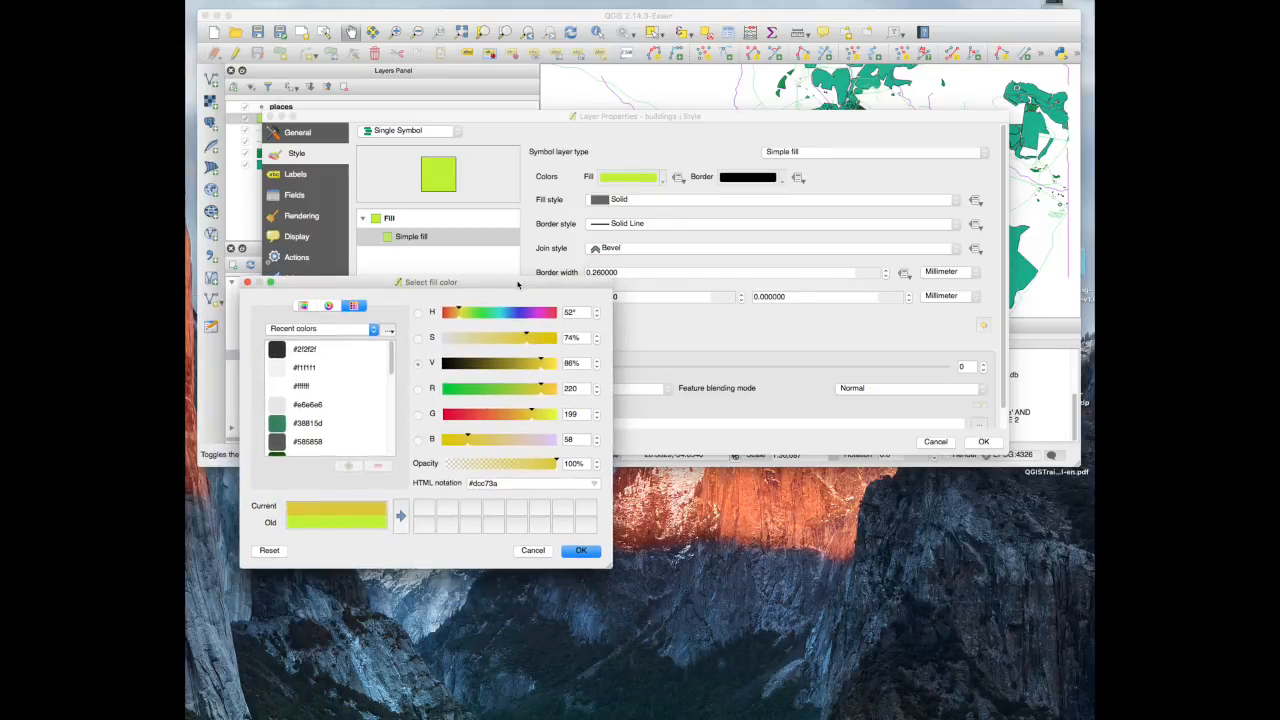
- Fine-tune the buildings fill colour to a slightly darker, less saturated yellow, #d3bf46
{"action": "left_click_drag", "start_coordinate": [519, 343], "coordinate": [521, 344]}
{"action": "left_click", "coordinate": [585, 388]}
{"action": "left_click_drag", "start_coordinate": [585, 388], "coordinate": [566, 392]}
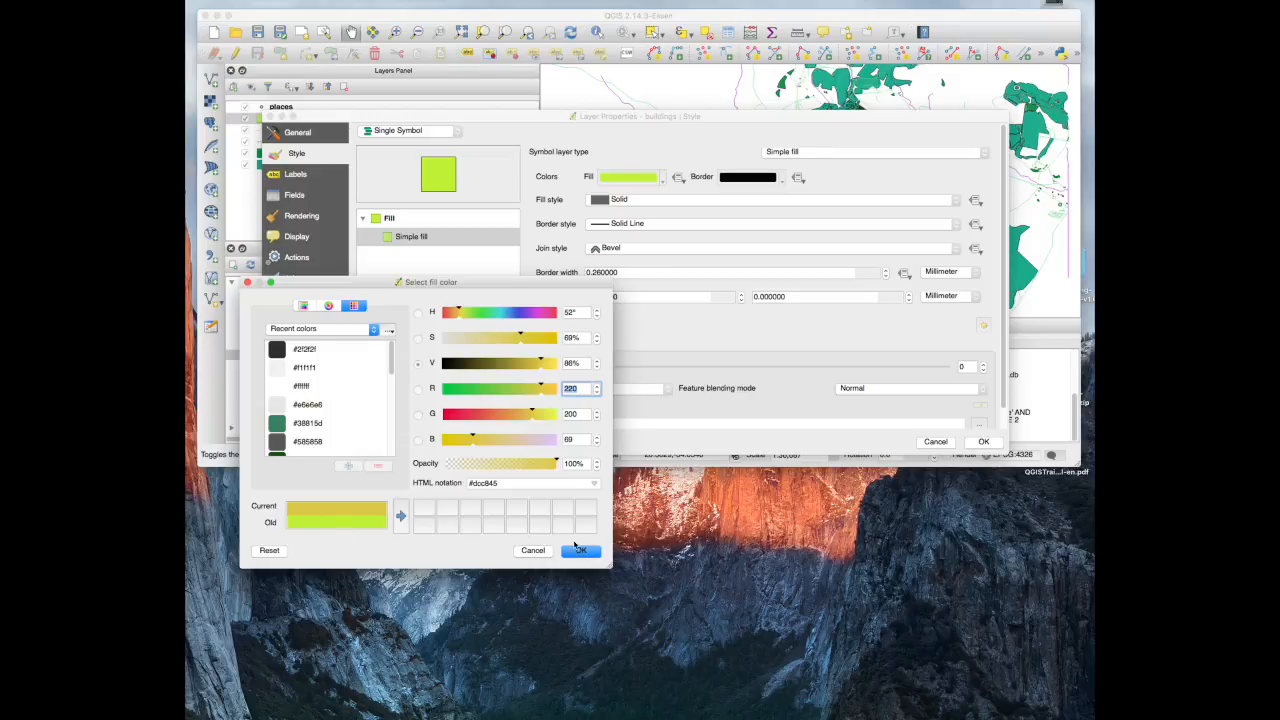
{"action": "left_click_drag", "start_coordinate": [472, 440], "coordinate": [465, 440]}
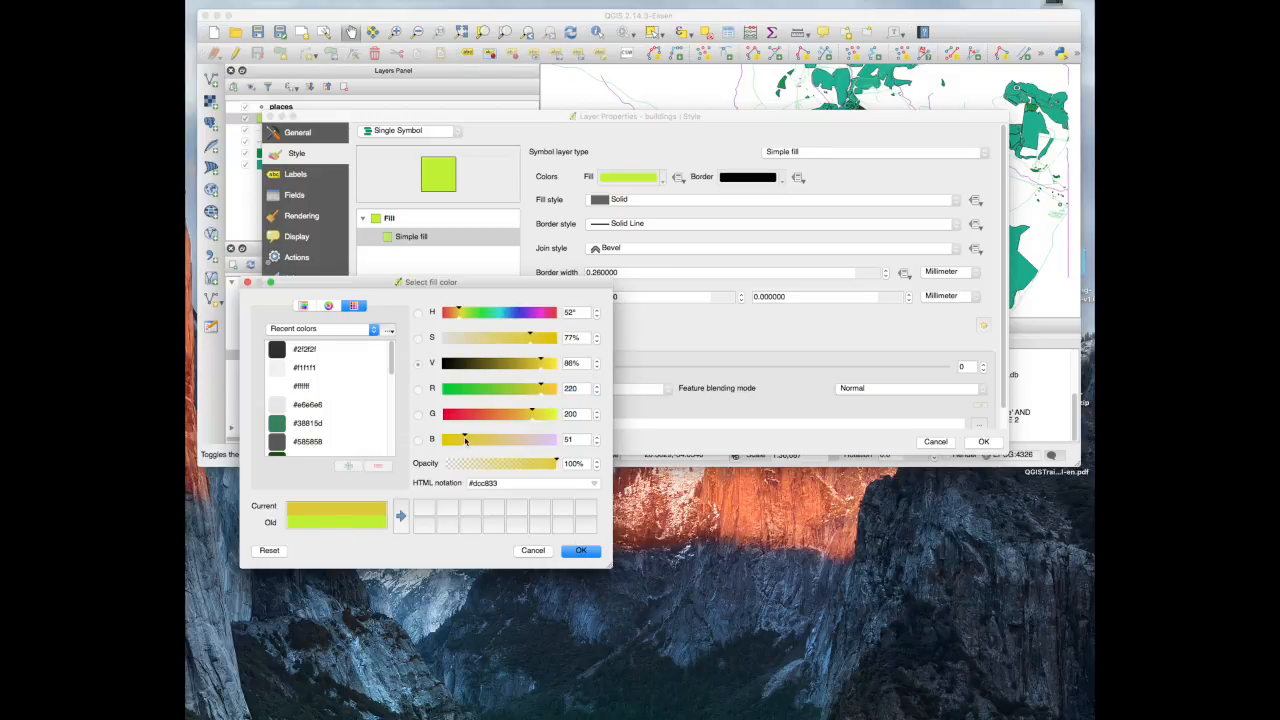
{"action": "left_click", "coordinate": [471, 441]}
{"action": "mouse_move", "coordinate": [533, 360]}
{"action": "left_mouse_down"}
{"action": "mouse_move", "coordinate": [508, 364]}
{"action": "mouse_move", "coordinate": [538, 365]}
{"action": "left_mouse_up"}
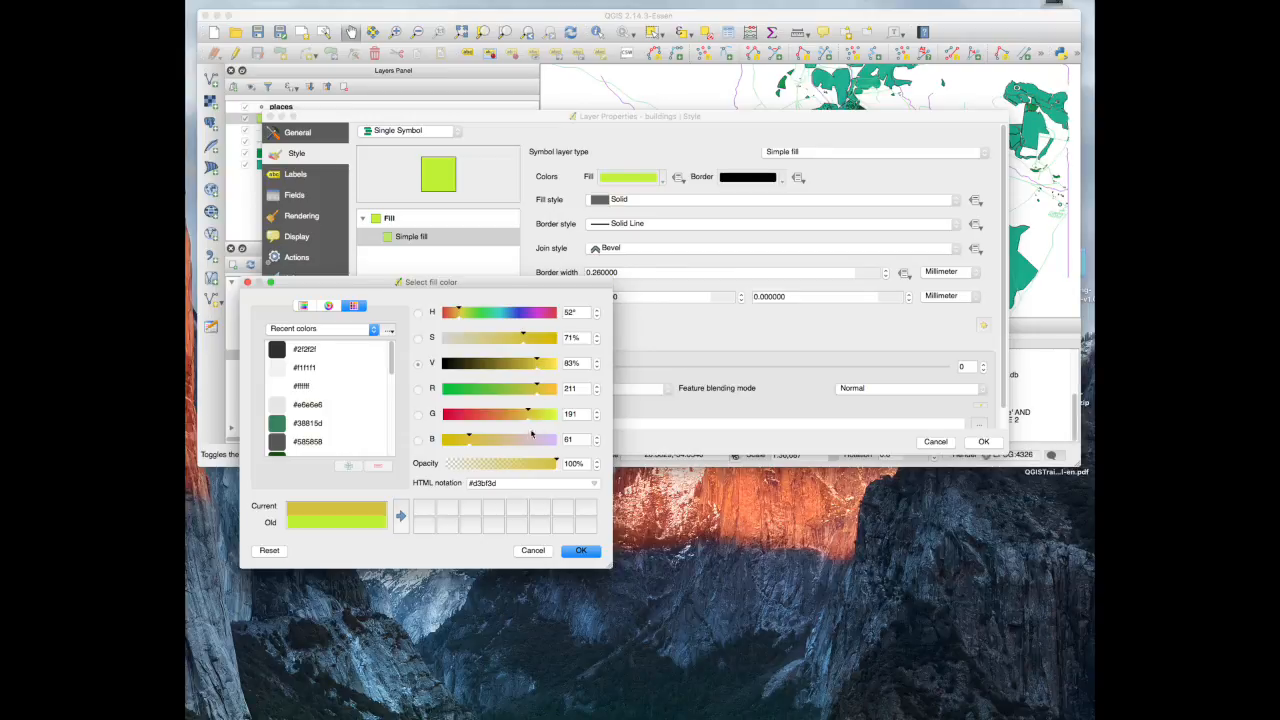
{"action": "left_click_drag", "start_coordinate": [470, 446], "coordinate": [476, 447]}
{"action": "left_click", "coordinate": [580, 551]}
- Save the chosen yellow as a custom colour swatch and apply the new fill to the buildings layer
{"action": "left_click_drag", "start_coordinate": [497, 483], "coordinate": [448, 482]}
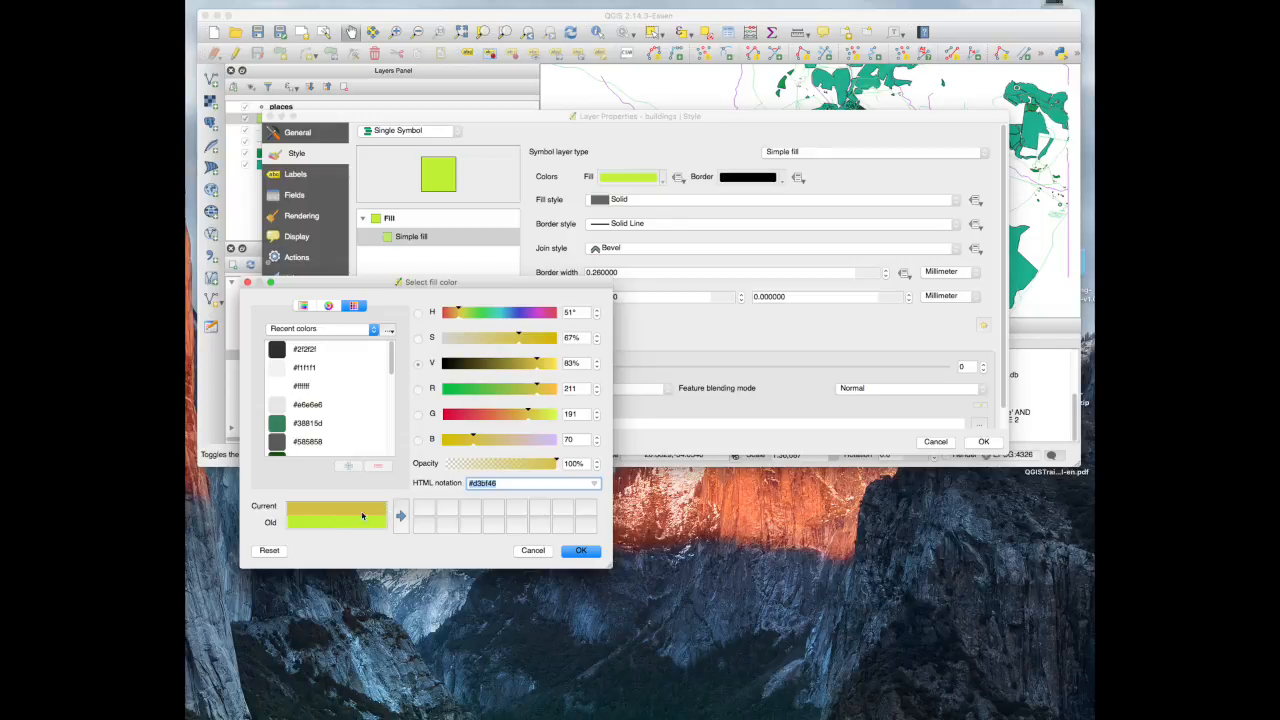
{"action": "left_click", "coordinate": [400, 516]}
{"action": "mouse_move", "coordinate": [393, 366]}
{"action": "left_mouse_down"}
{"action": "mouse_move", "coordinate": [390, 445]}
{"action": "mouse_move", "coordinate": [391, 358]}
{"action": "left_mouse_up"}
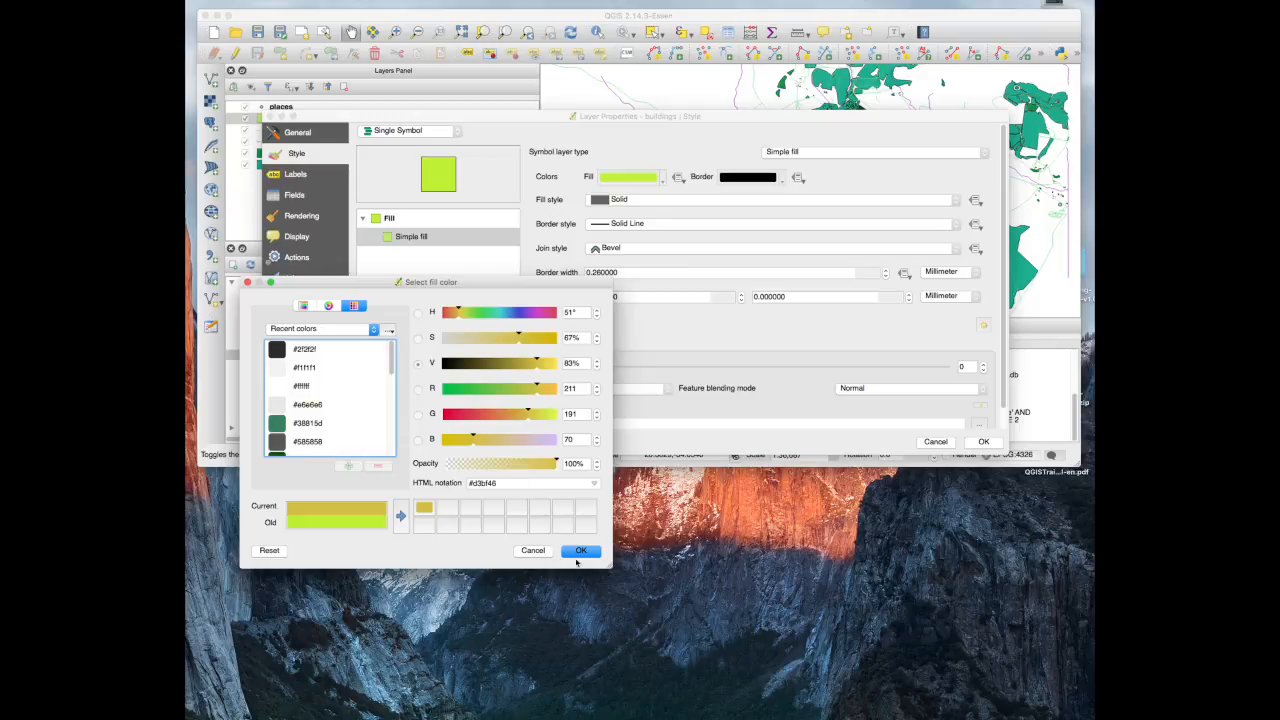
{"action": "left_click", "coordinate": [585, 549]}
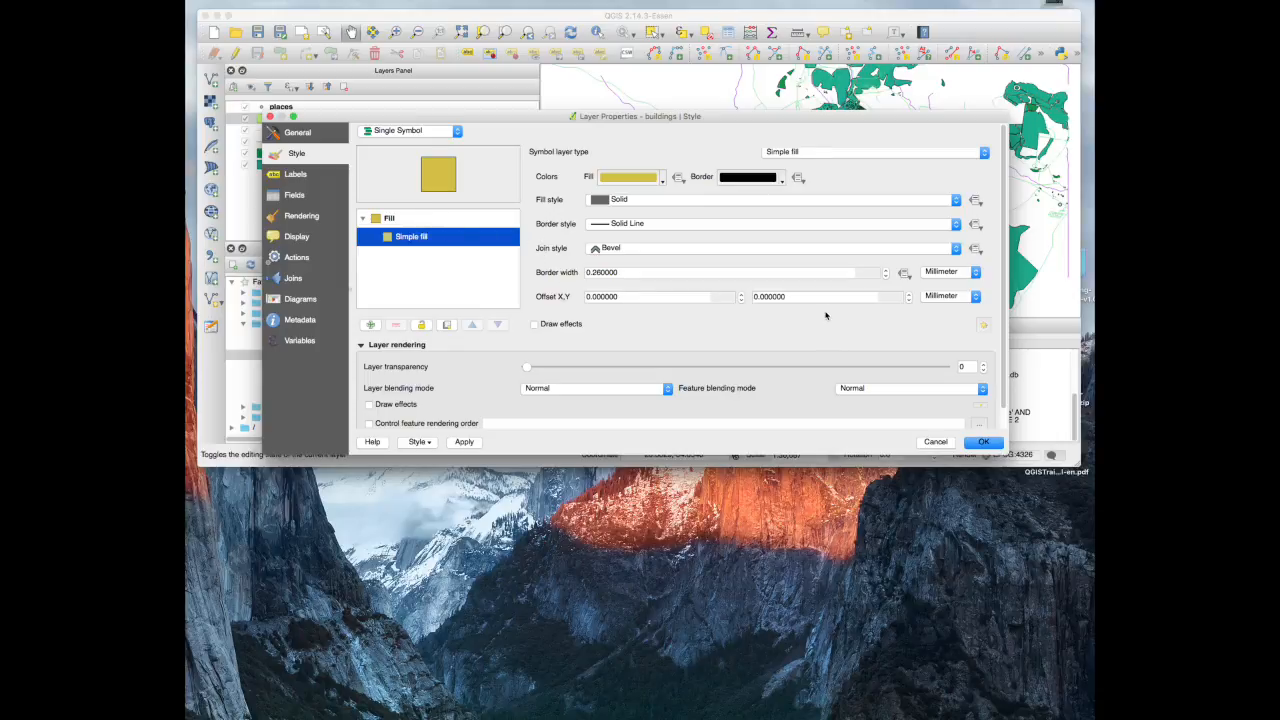
{"action": "left_click", "coordinate": [980, 442]}
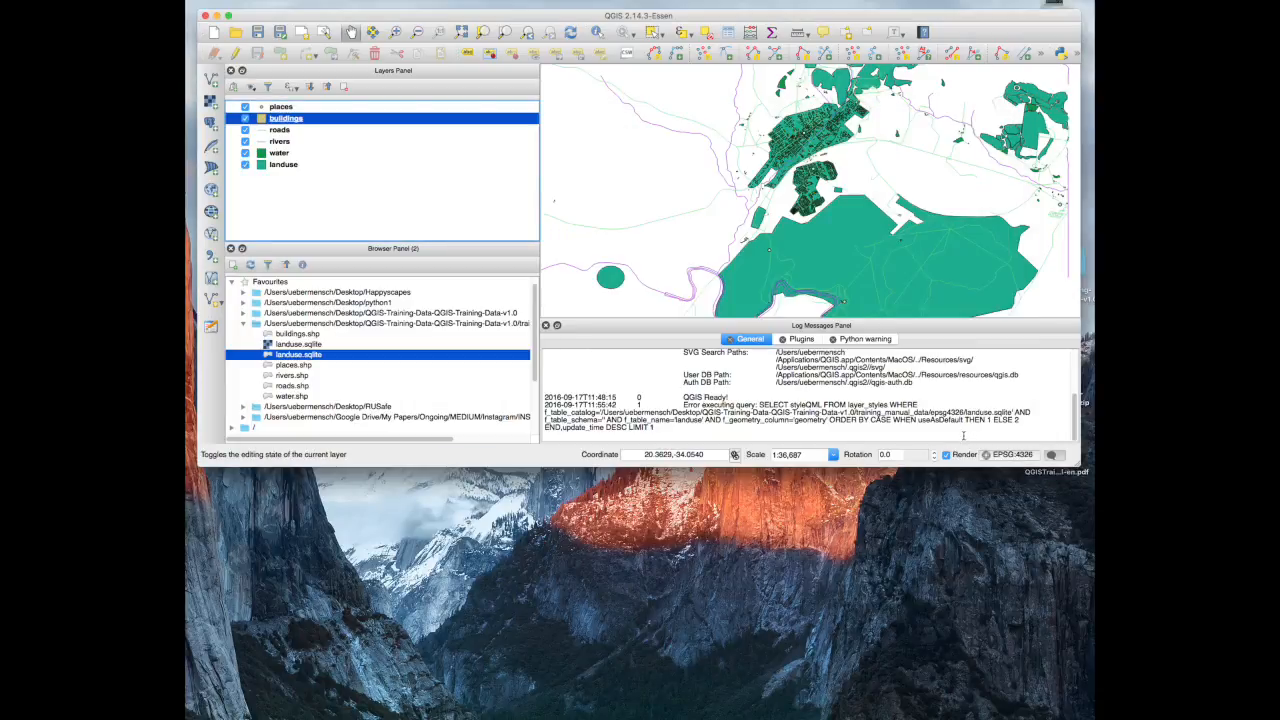
- Move the buildings layer above places to the top of the layer order
{"action": "right_click", "coordinate": [295, 123]}
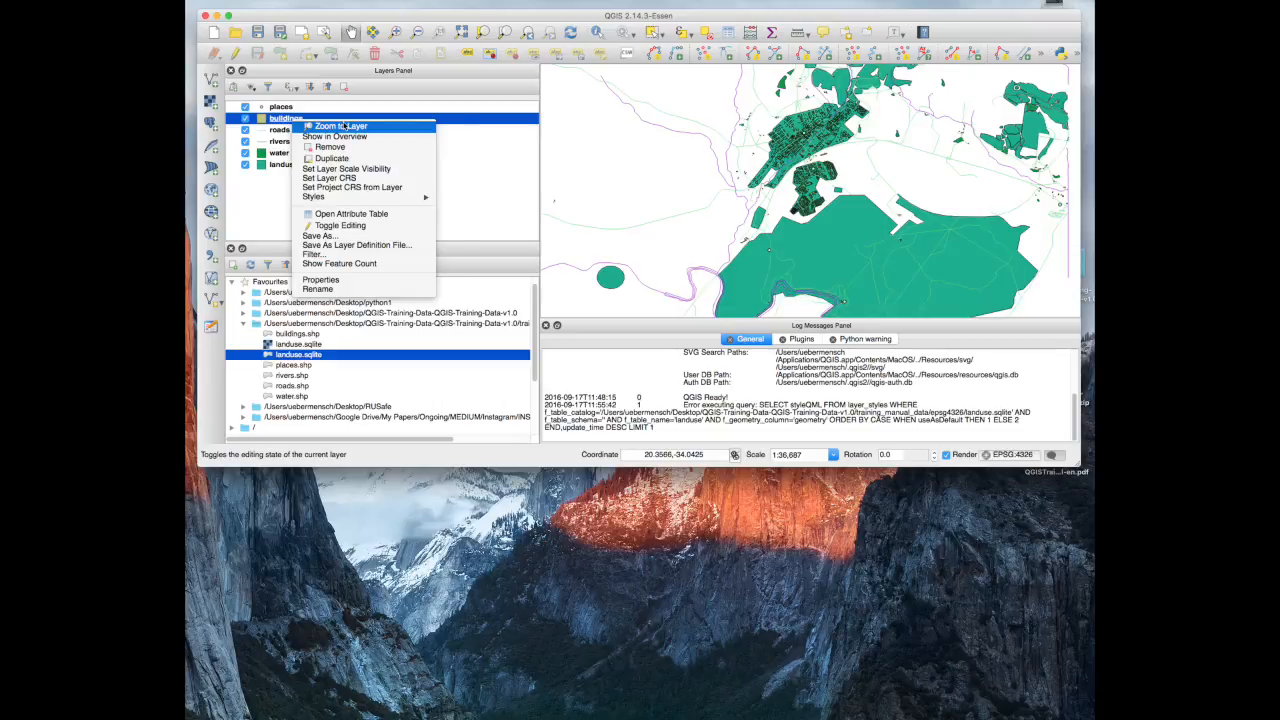
{"action": "left_click", "coordinate": [343, 125]}
{"action": "left_click_drag", "start_coordinate": [260, 122], "coordinate": [295, 106]}
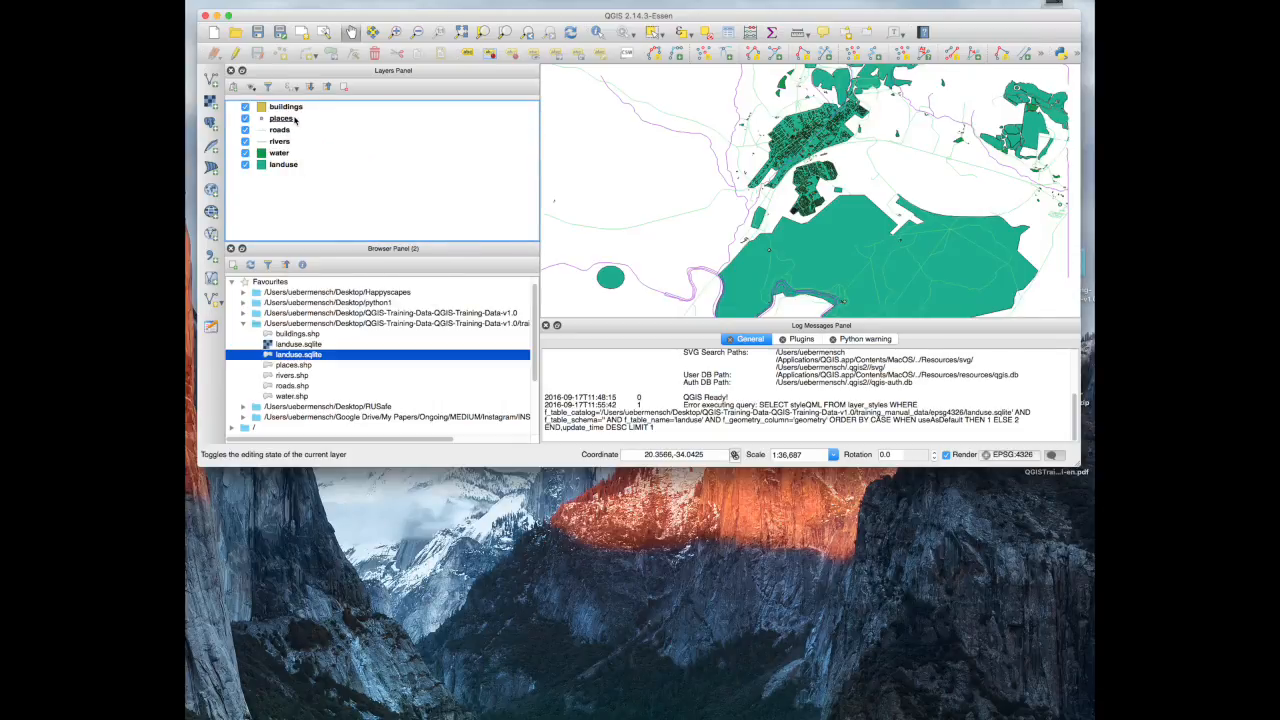
{"action": "left_click_drag", "start_coordinate": [896, 193], "coordinate": [645, 165]}
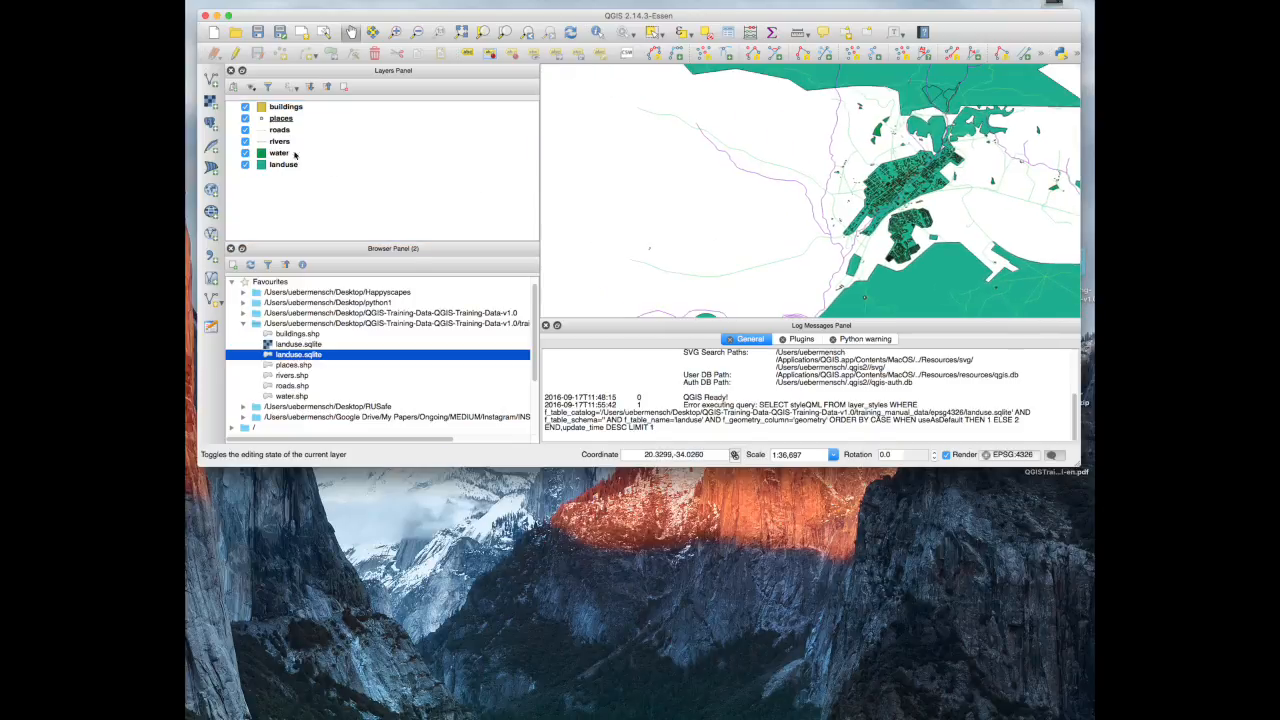
- Hide the landuse, water, rivers, roads and places layers so that only buildings is displayed
{"action": "left_click", "coordinate": [245, 165]}
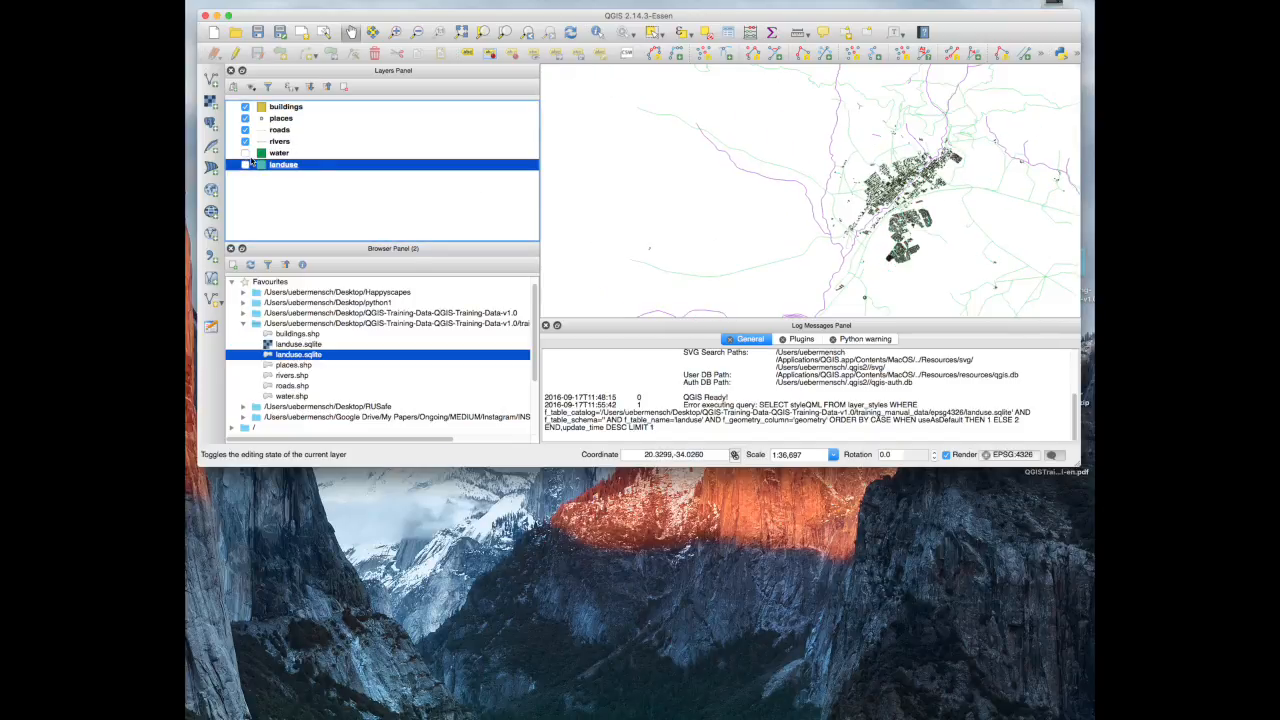
{"action": "left_click", "coordinate": [245, 141]}
{"action": "left_click", "coordinate": [245, 130]}
{"action": "left_click", "coordinate": [245, 118]}
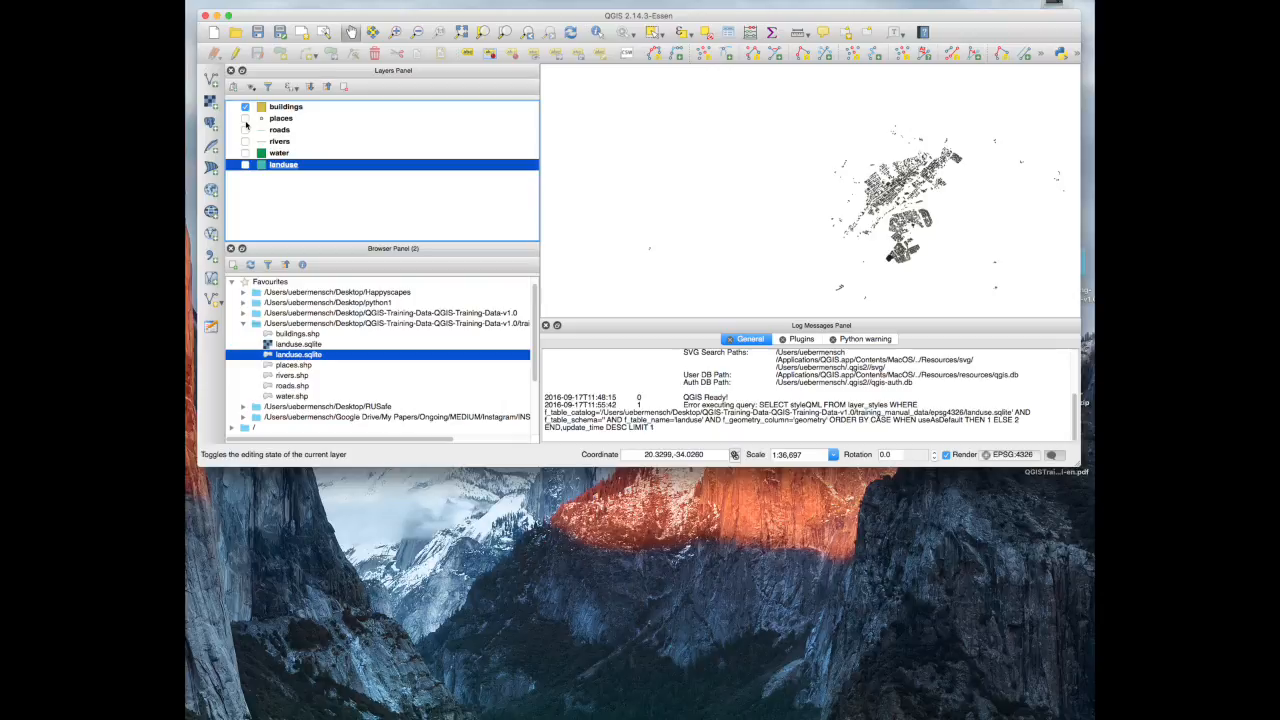
- Apply the preset "land" fill symbol to the landuse layer and make that layer visible beneath the buildings
{"action": "left_click", "coordinate": [396, 33]}
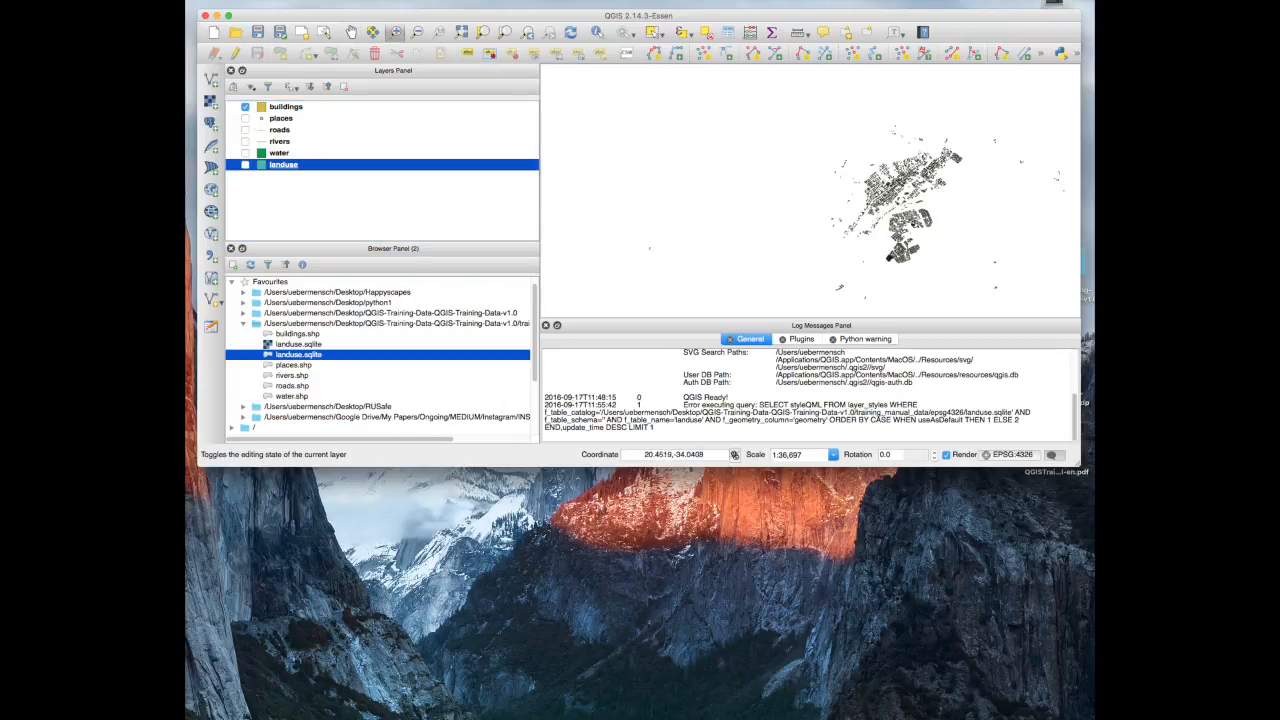
{"action": "left_click", "coordinate": [894, 197]}
{"action": "mouse_move", "coordinate": [985, 227]}
{"action": "left_mouse_down"}
{"action": "mouse_move", "coordinate": [811, 191]}
{"action": "mouse_move", "coordinate": [1069, 309]}
{"action": "mouse_move", "coordinate": [974, 211]}
{"action": "left_mouse_up"}
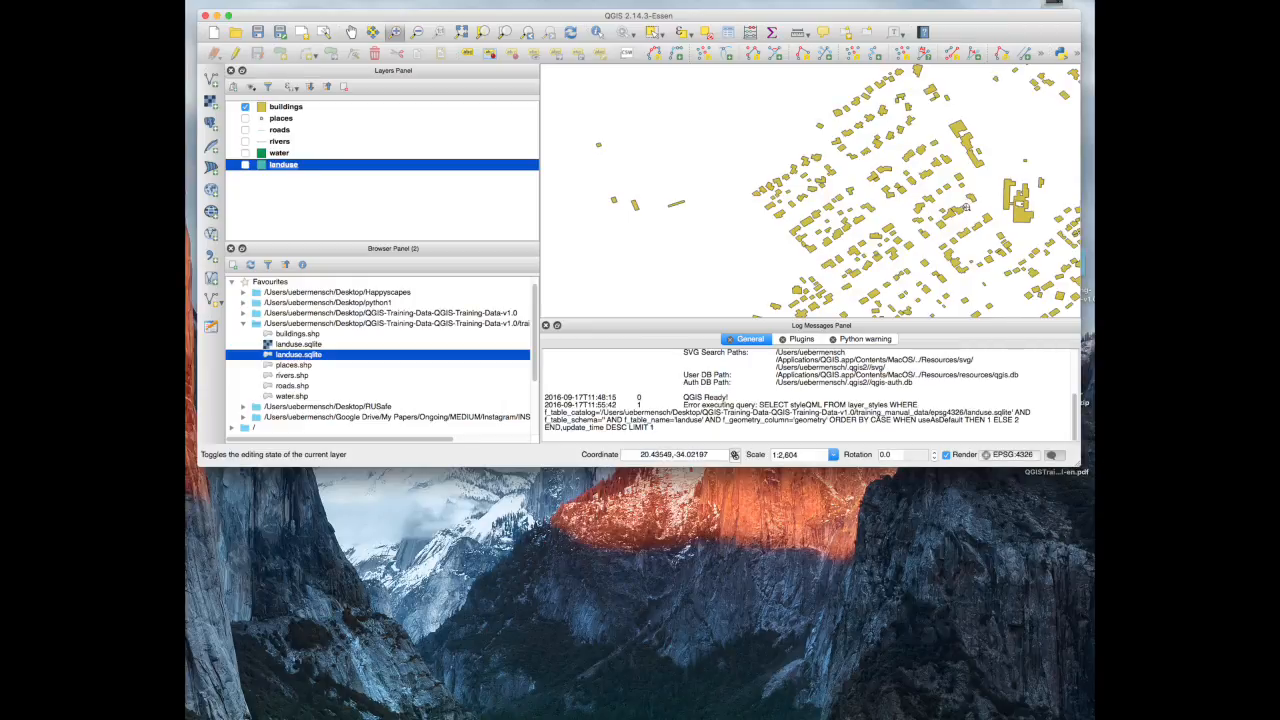
{"action": "left_click_drag", "start_coordinate": [1049, 307], "coordinate": [786, 118]}
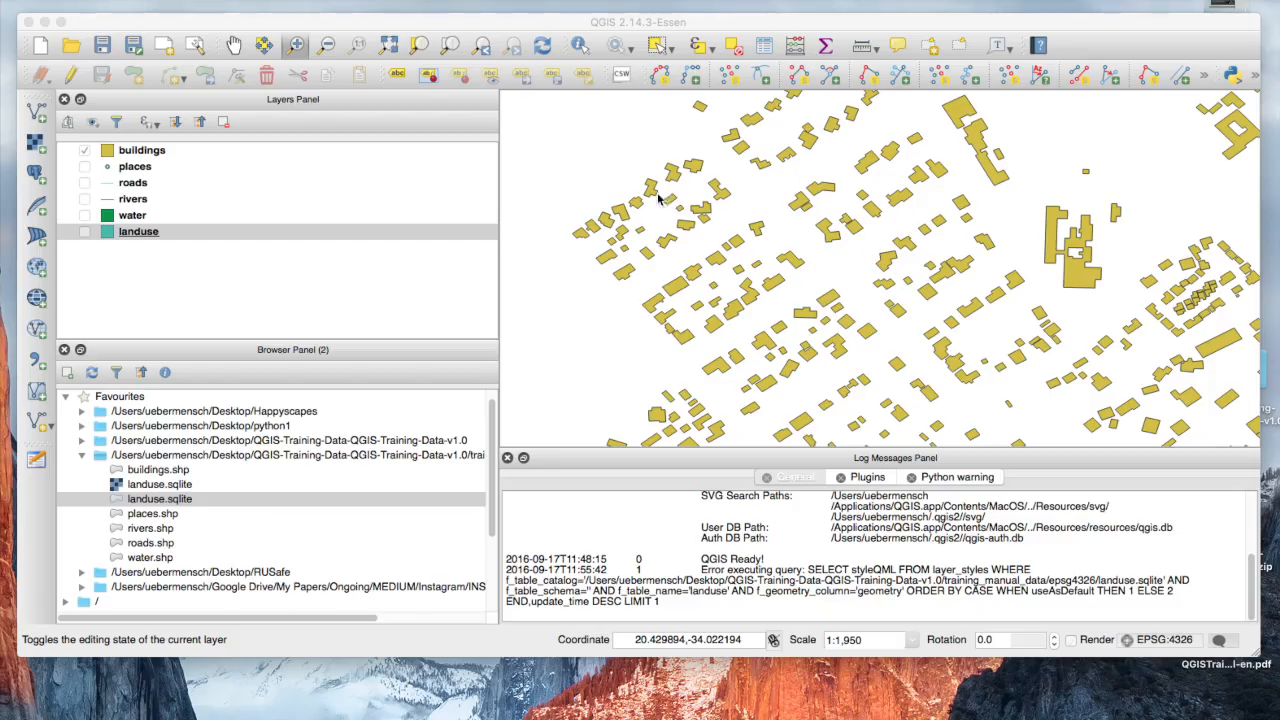
{"action": "left_click", "coordinate": [149, 168]}
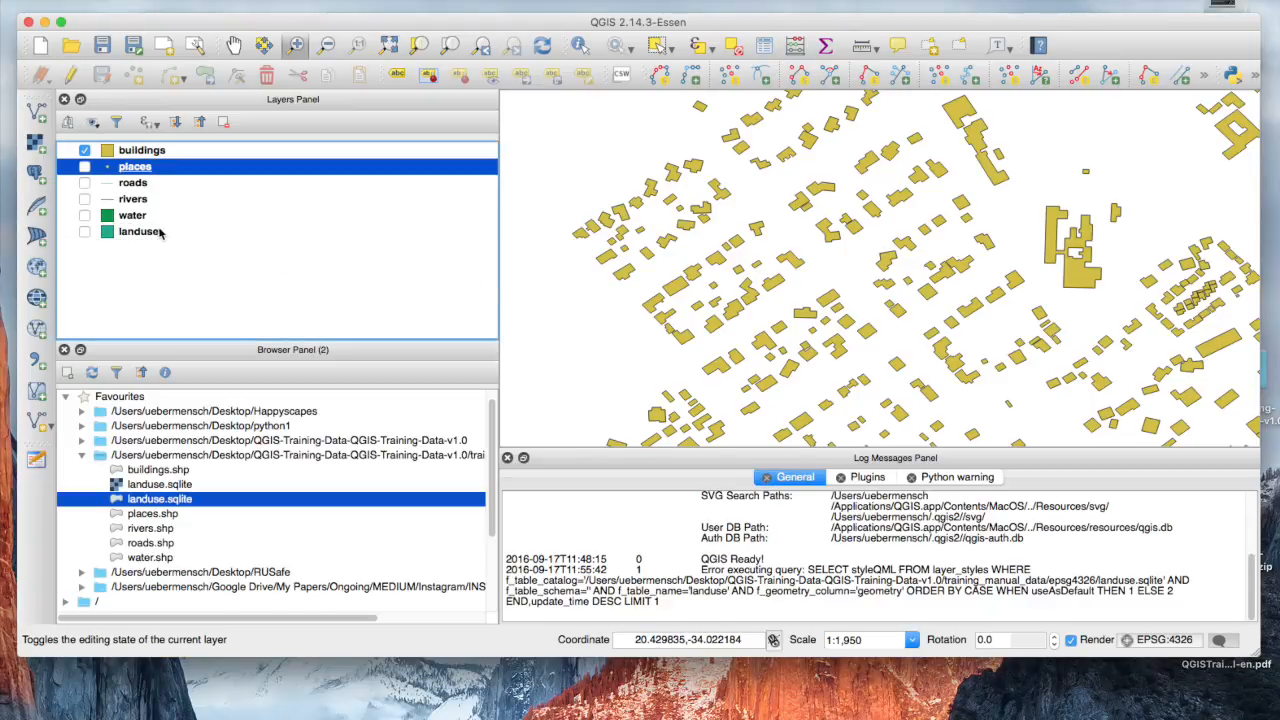
{"action": "right_click", "coordinate": [140, 233]}
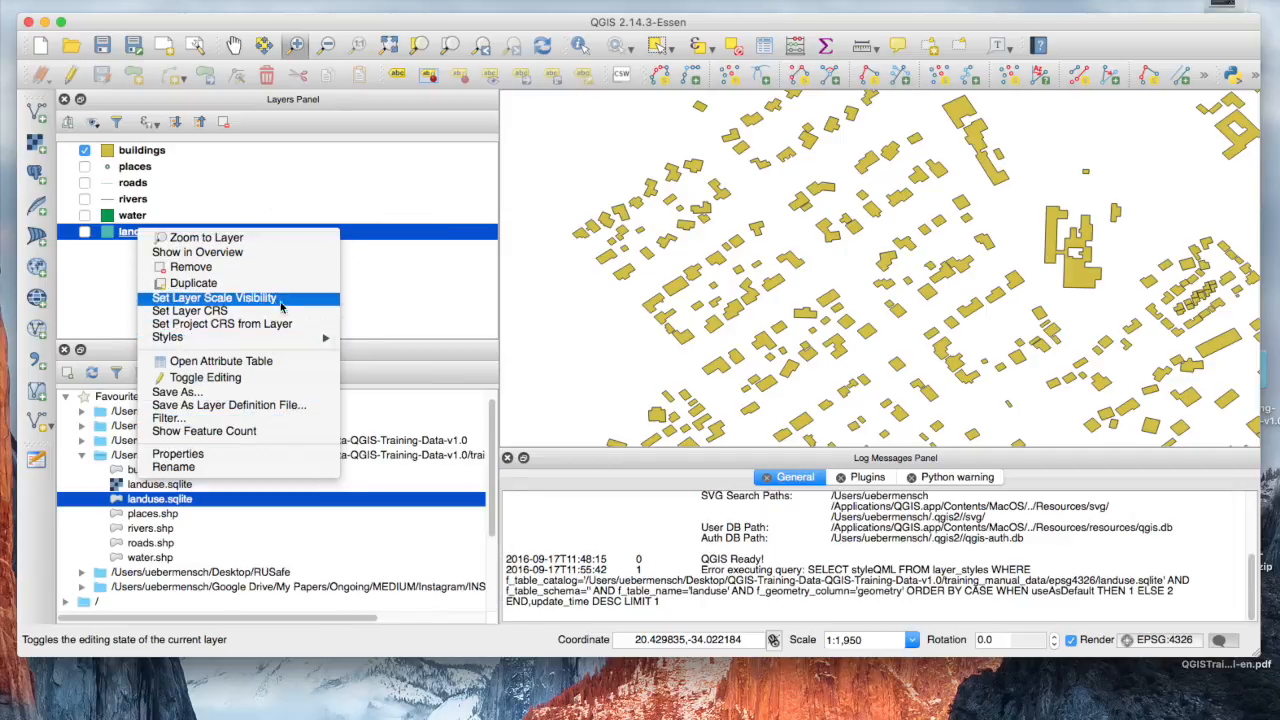
{"action": "left_click", "coordinate": [236, 455]}
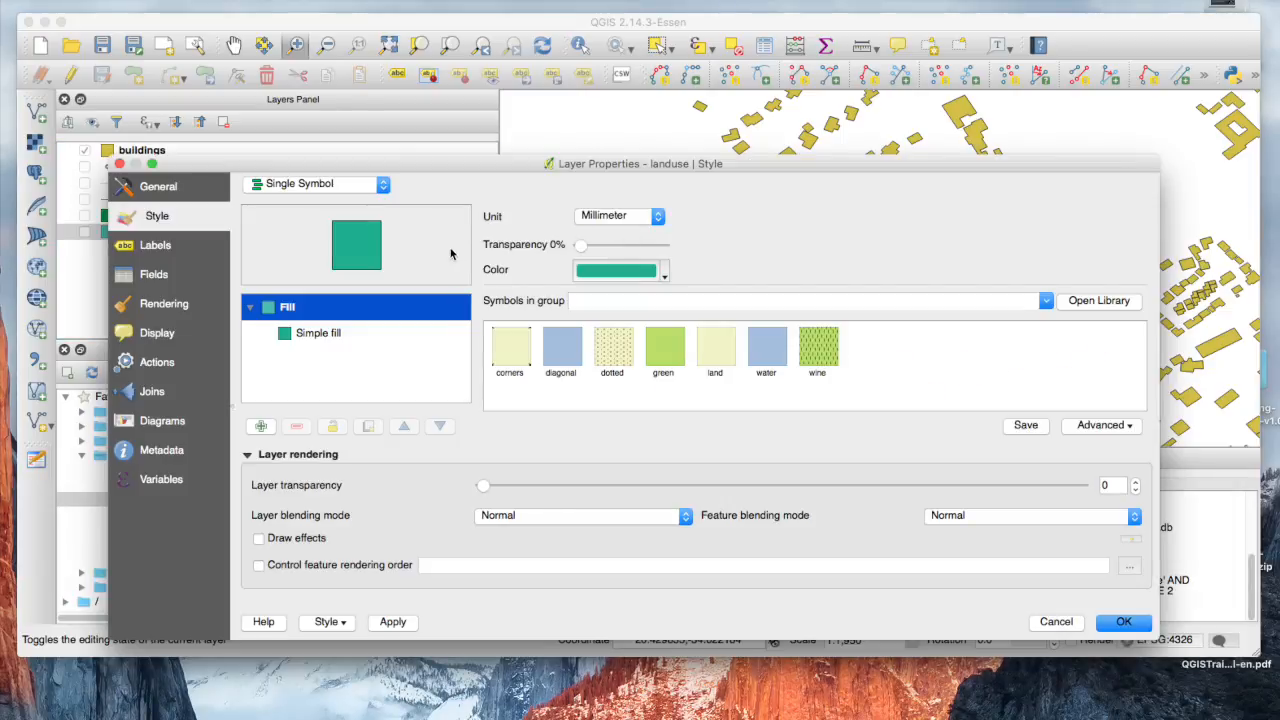
{"action": "left_click", "coordinate": [724, 348]}
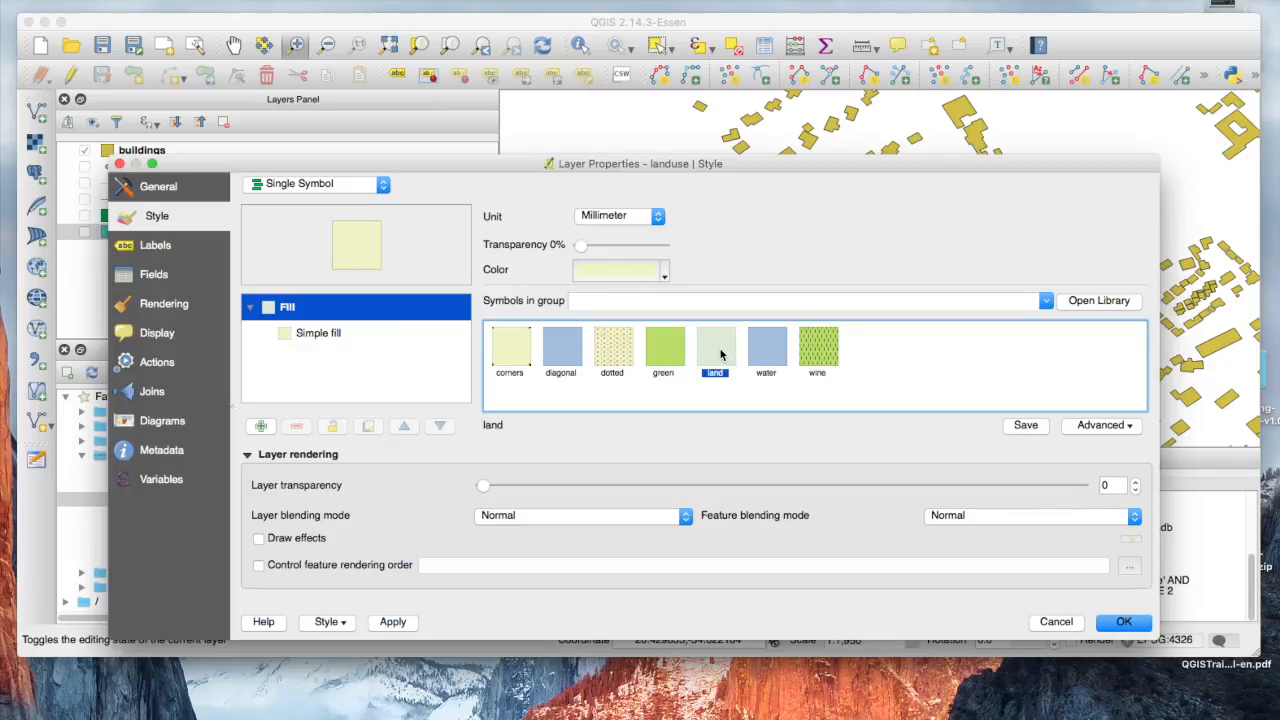
{"action": "left_click", "coordinate": [1146, 624]}
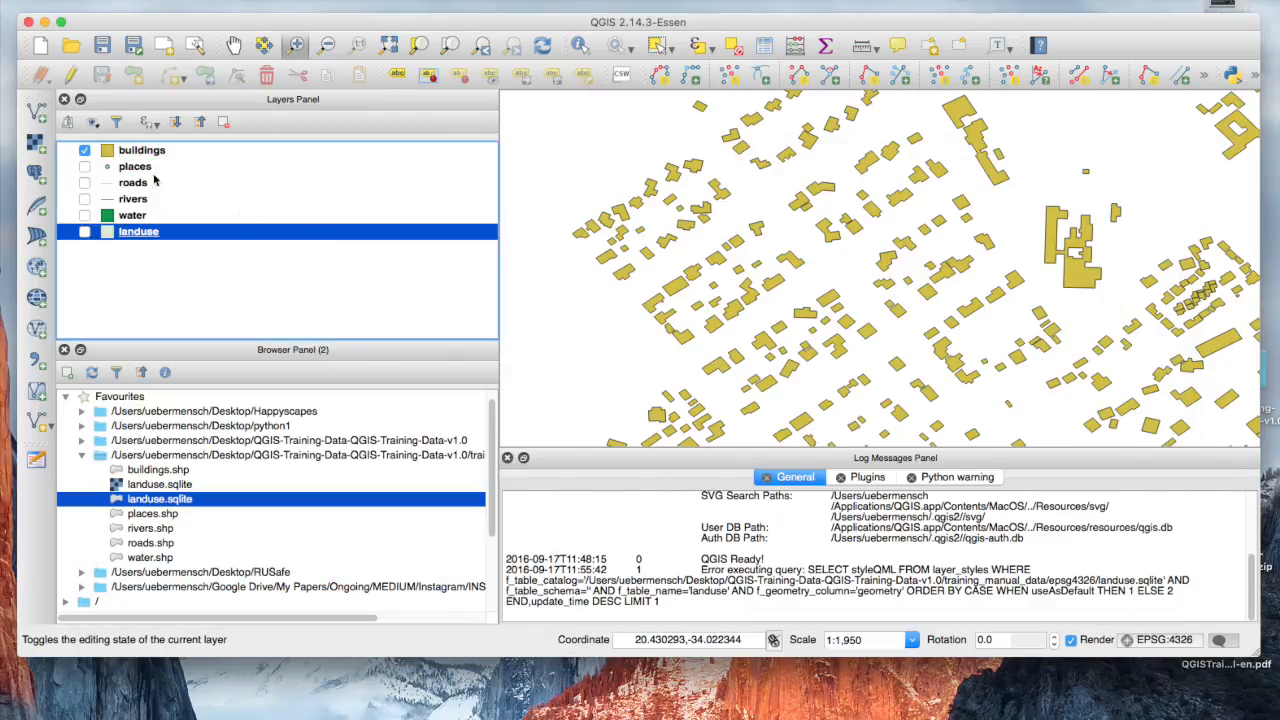
{"action": "left_click", "coordinate": [85, 232]}
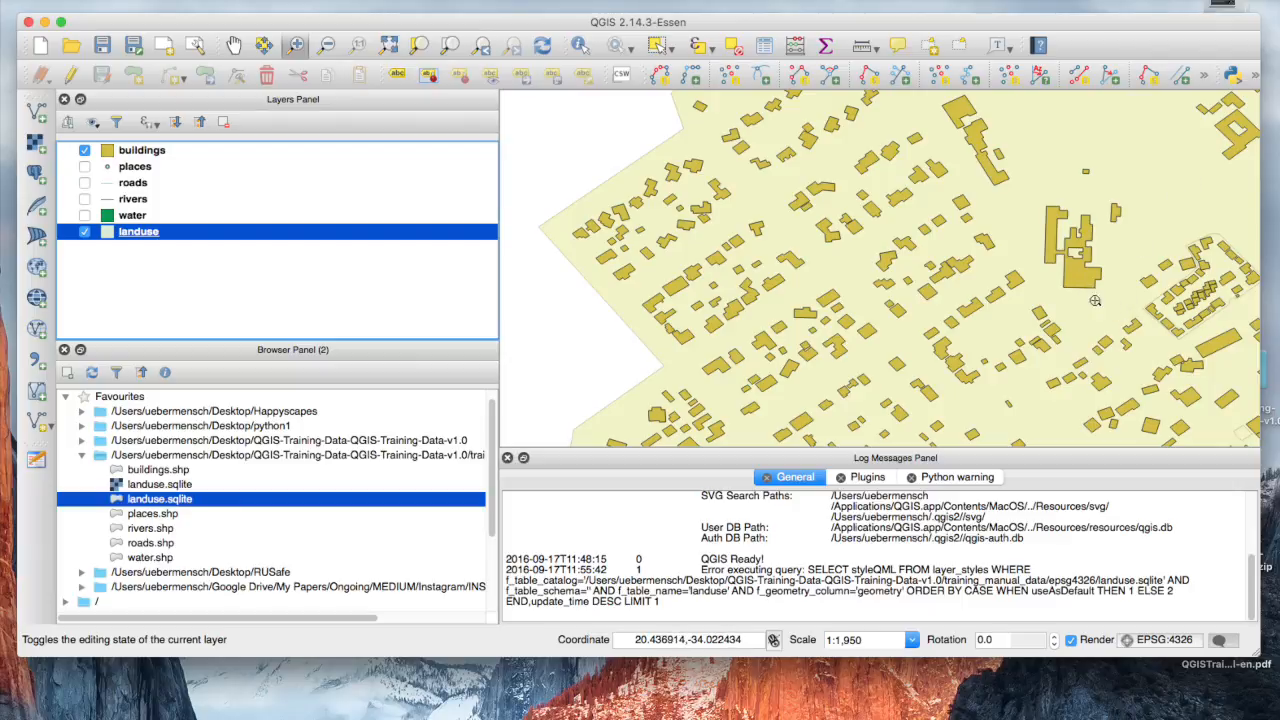
- Set the buildings layer's simple fill colour to light grey, RGB 230, 230, 230, and apply it
{"action": "right_click", "coordinate": [141, 155]}
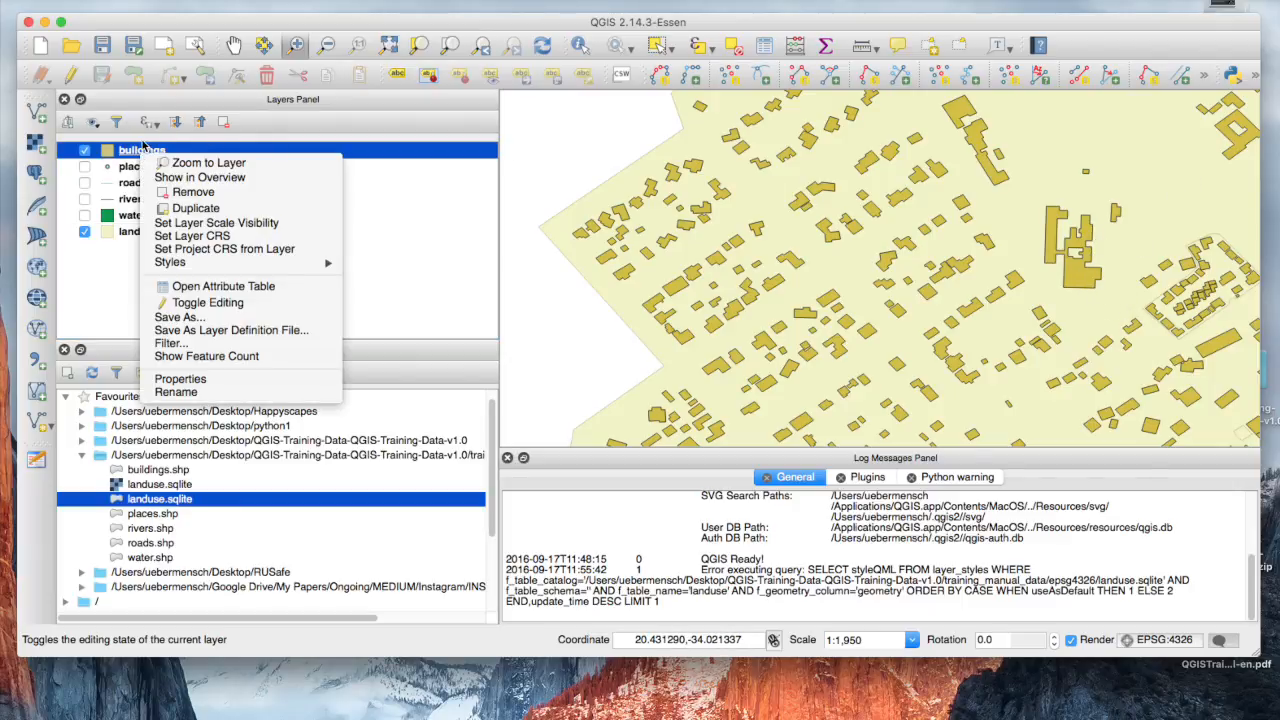
{"action": "left_click", "coordinate": [273, 392]}
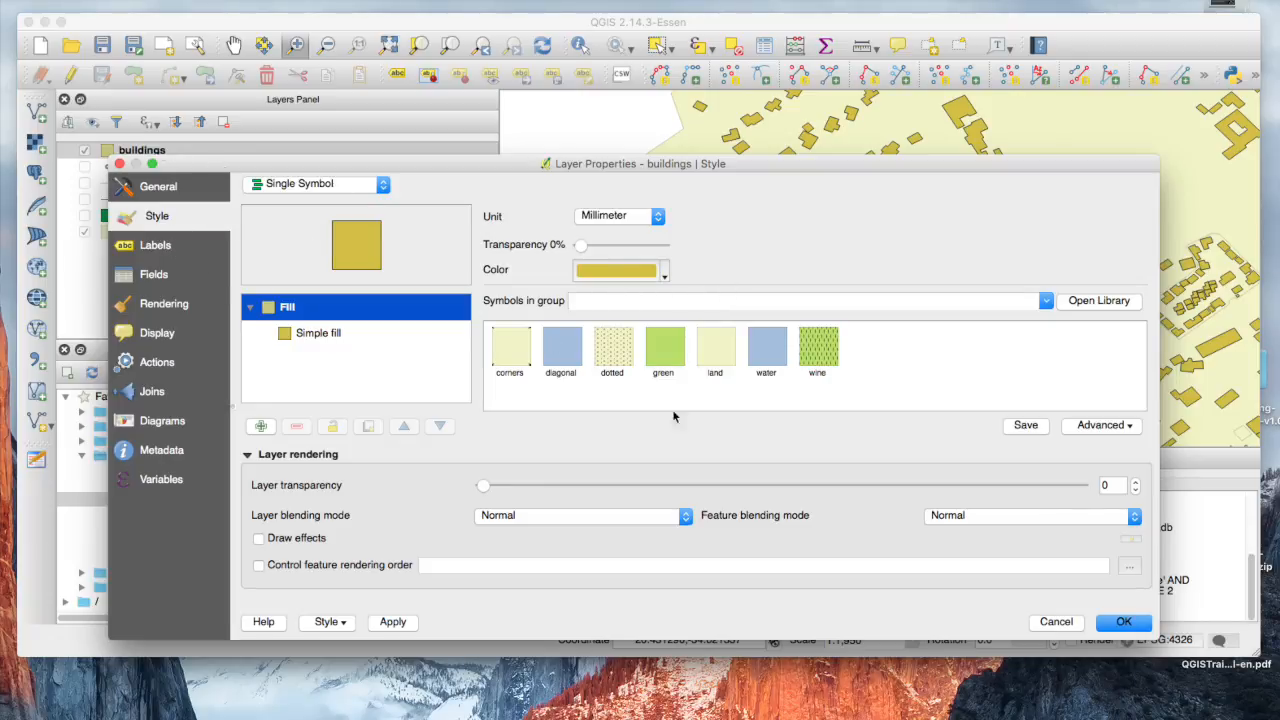
{"action": "left_click", "coordinate": [347, 333]}
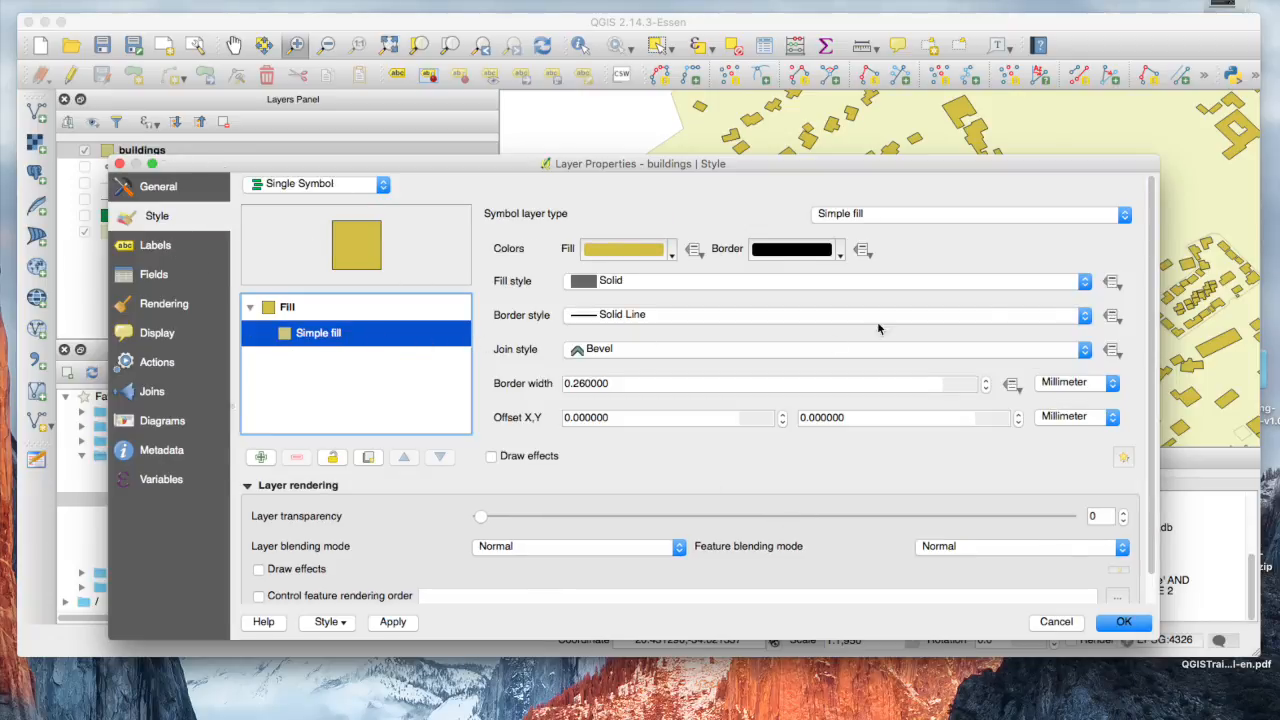
{"action": "left_click", "coordinate": [632, 258]}
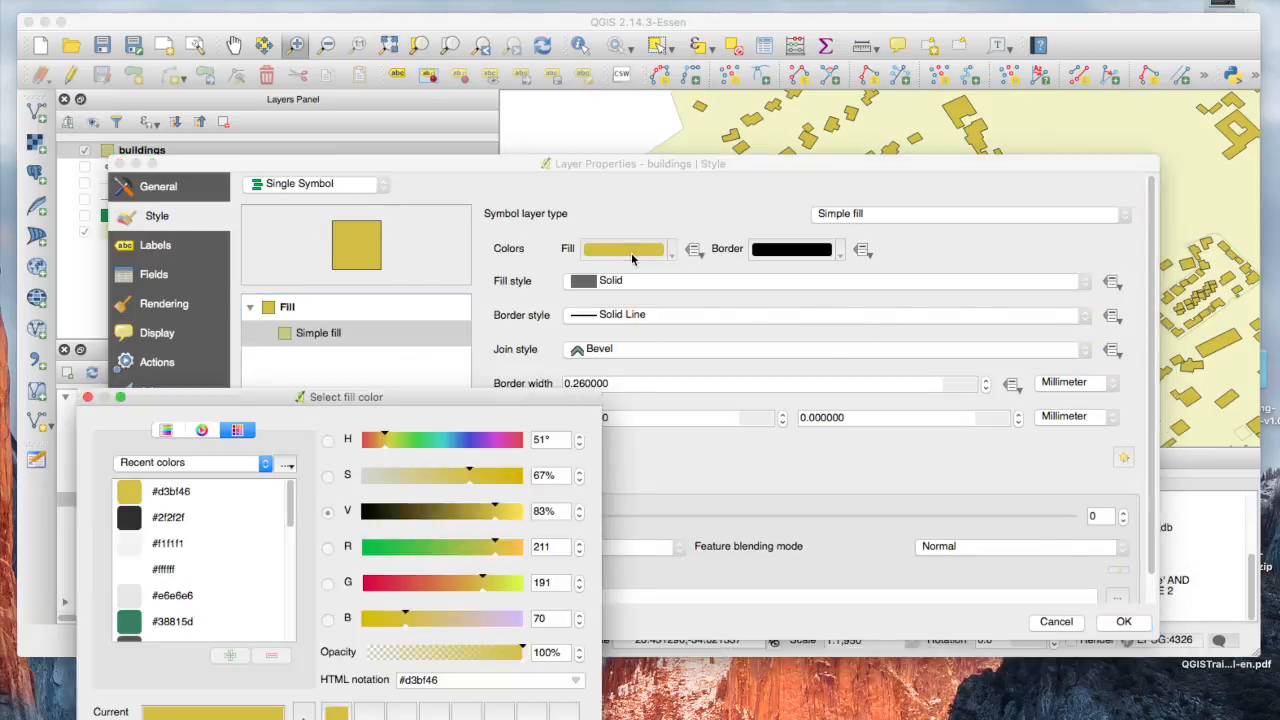
{"action": "double_click", "coordinate": [564, 546]}
{"action": "type", "text": "230"}
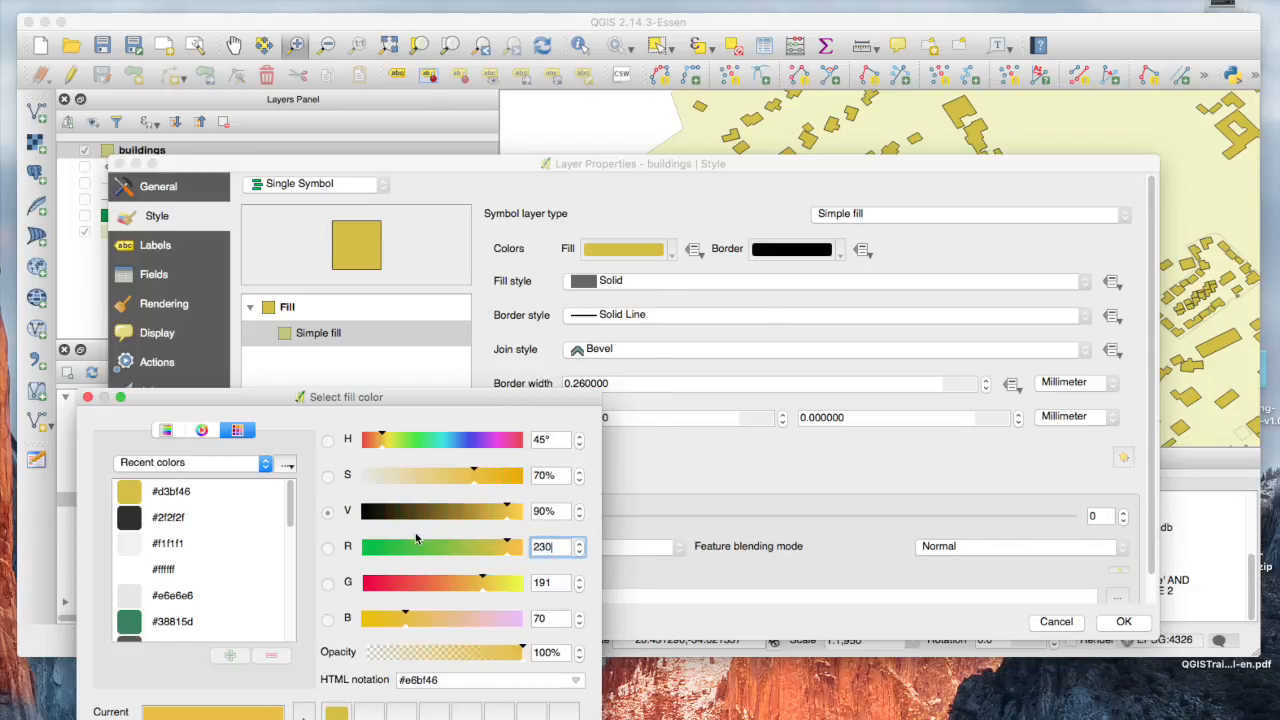
{"action": "key", "text": "Tab"}
{"action": "type", "text": "230"}
{"action": "key", "text": "Tab"}
{"action": "type", "text": "230"}
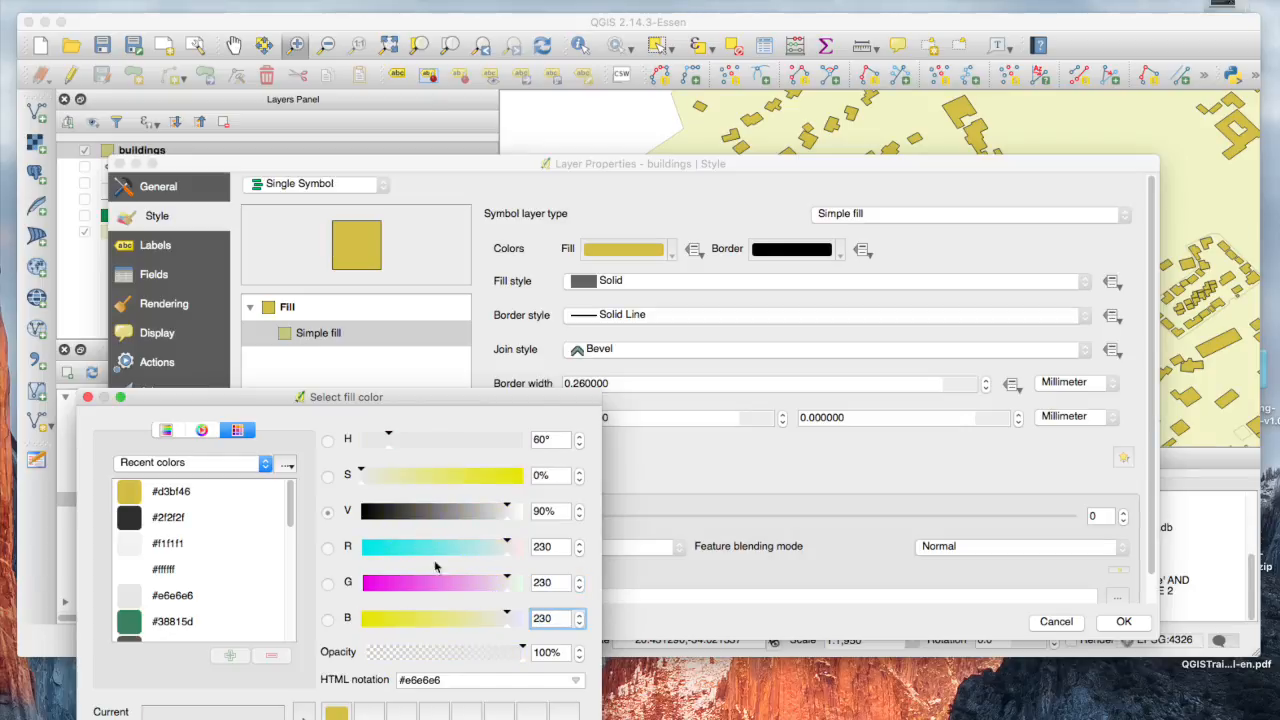
{"action": "key", "text": "Return"}
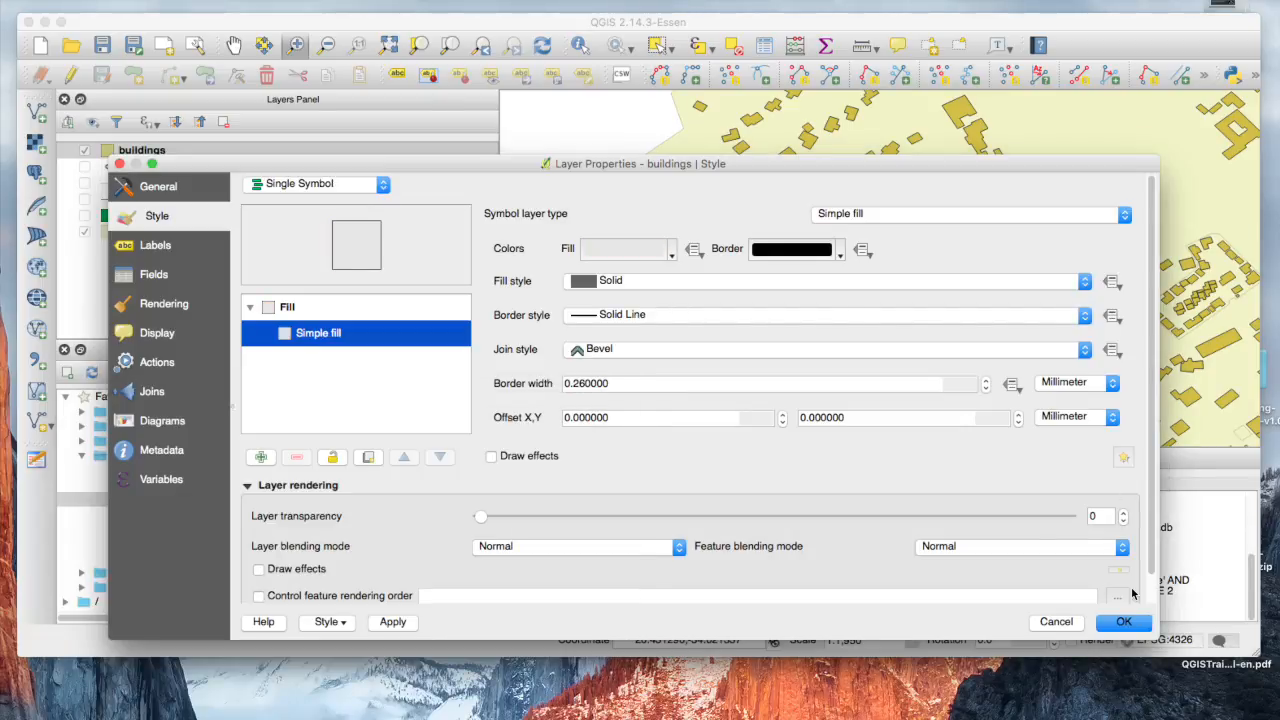
{"action": "left_click", "coordinate": [1131, 631]}
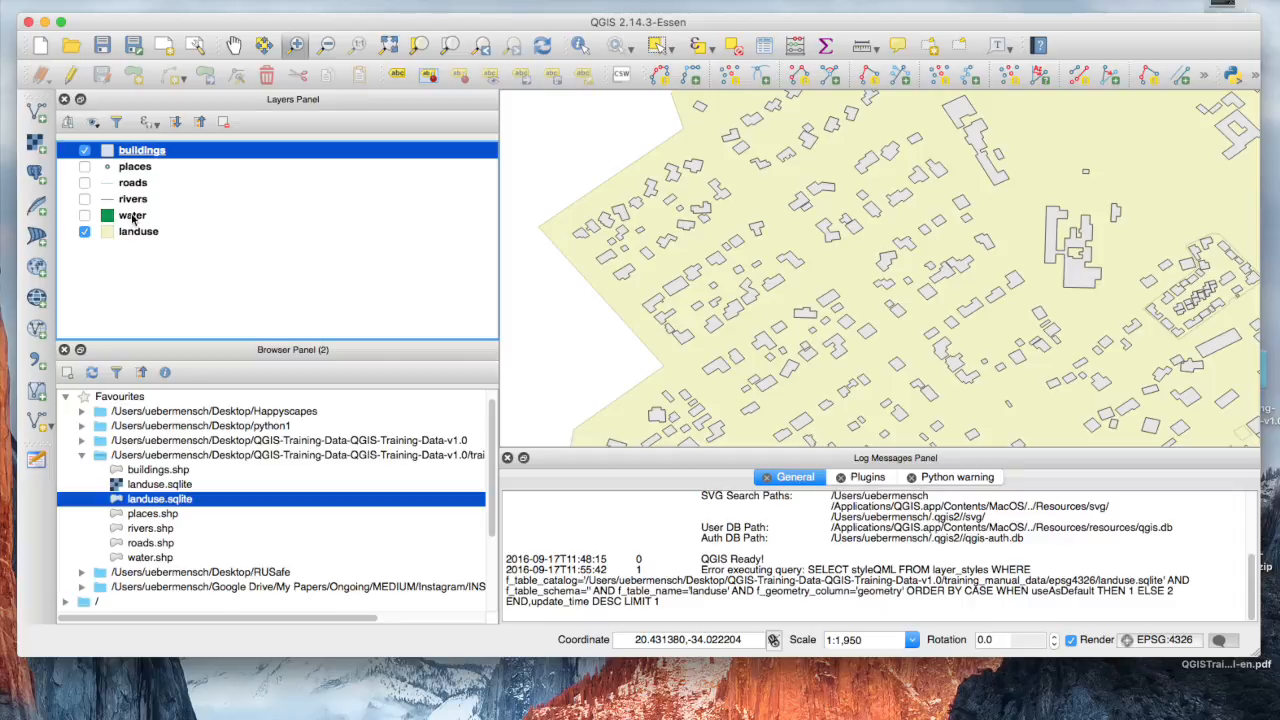
- Zoom the map to the water layer and change its symbol colour to the recently used blue, #1f78b4
{"action": "right_click", "coordinate": [133, 216]}
{"action": "left_click", "coordinate": [150, 218]}
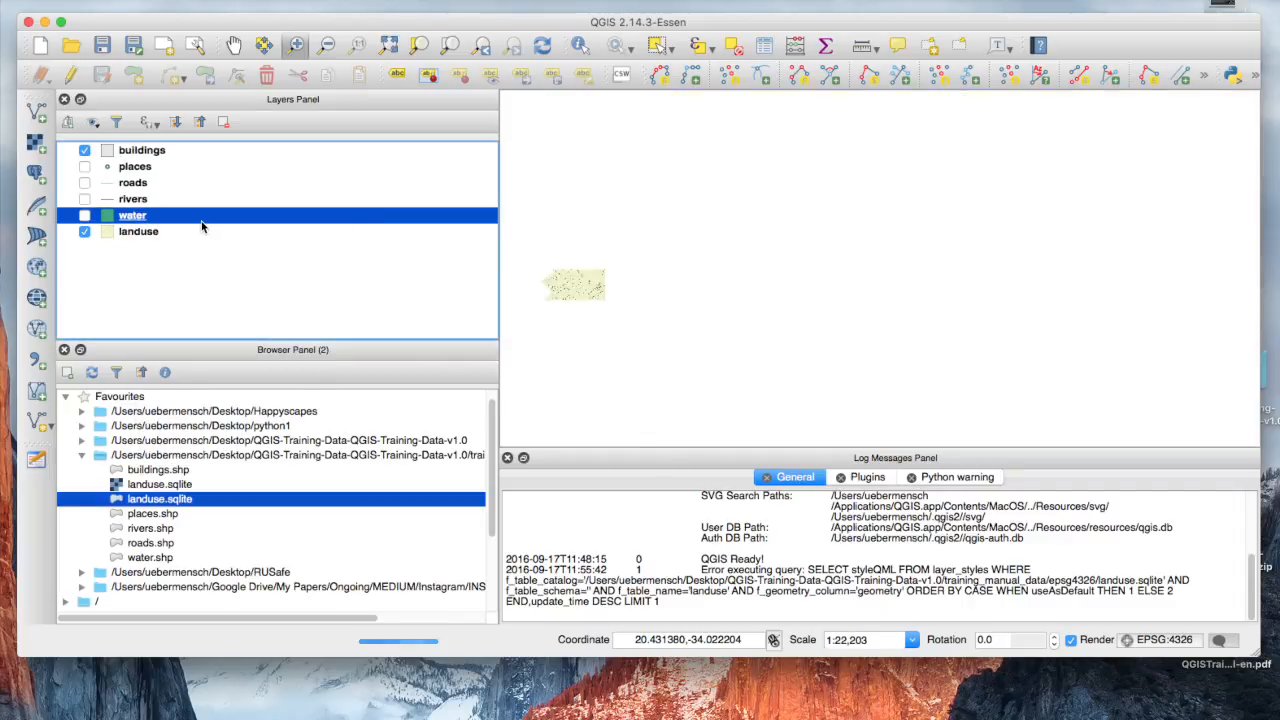
{"action": "double_click", "coordinate": [98, 216]}
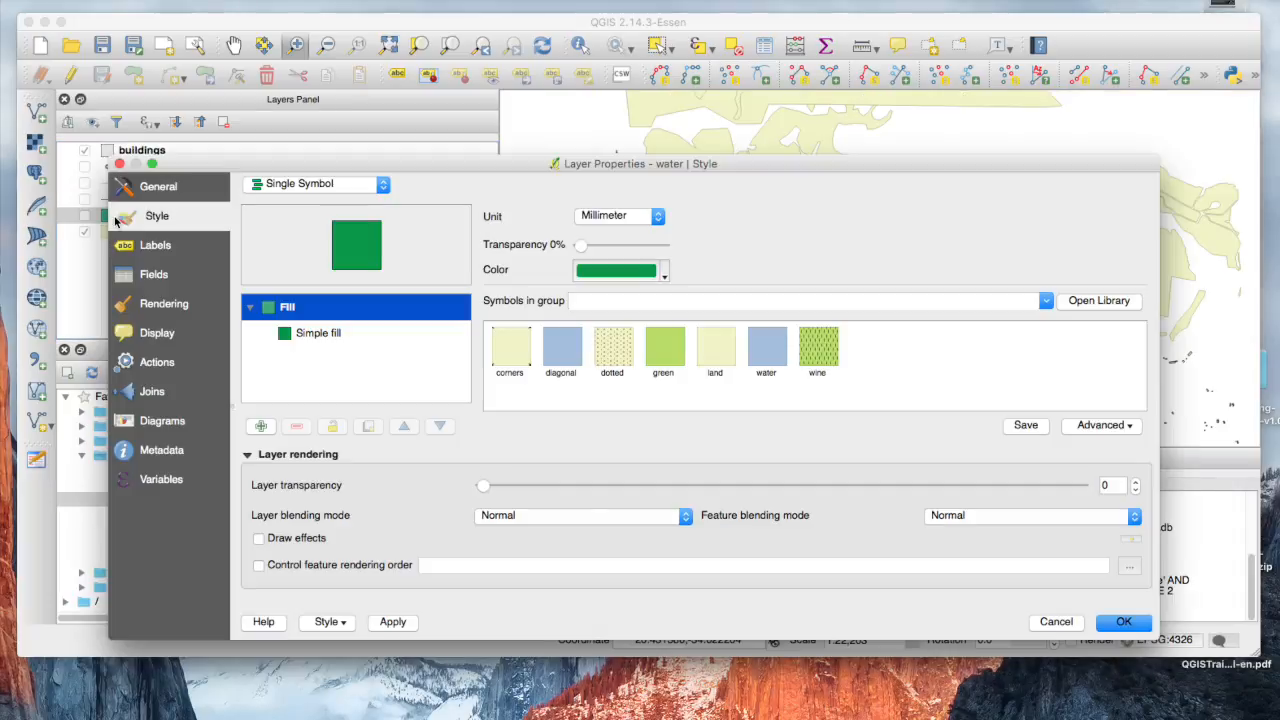
{"action": "left_click", "coordinate": [1068, 621]}
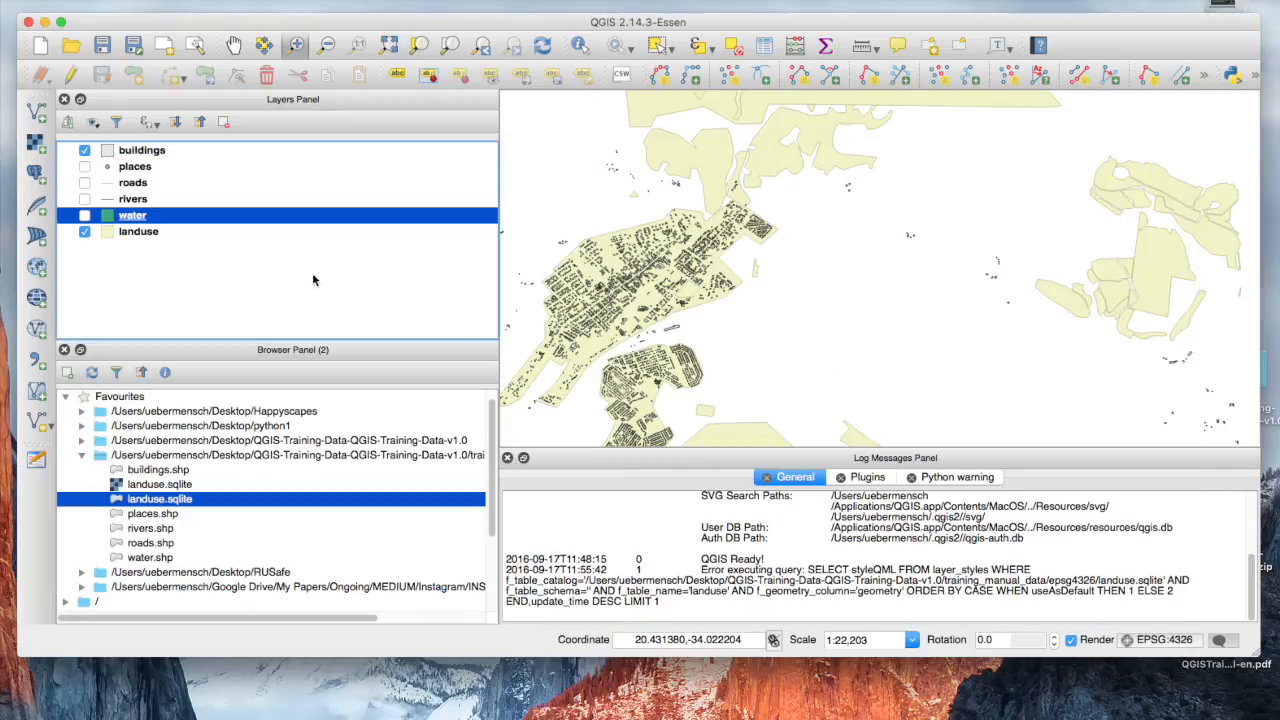
{"action": "right_click", "coordinate": [160, 216]}
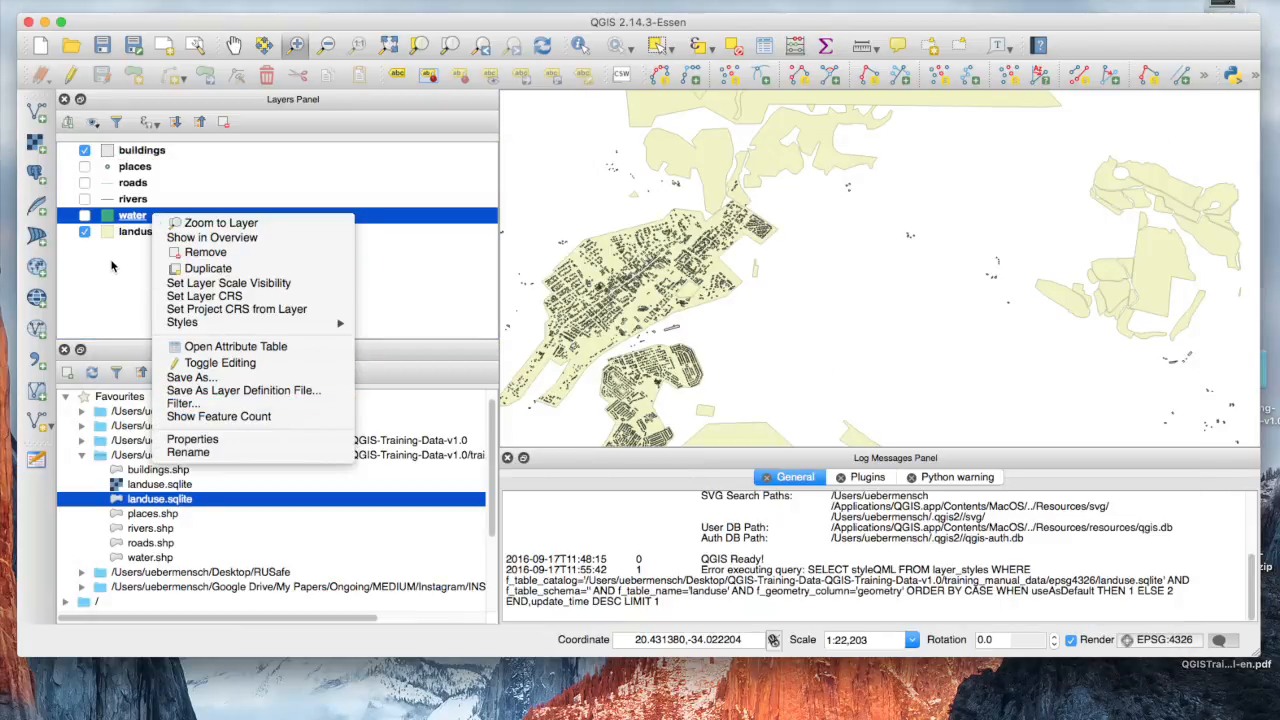
{"action": "left_click", "coordinate": [132, 216]}
{"action": "double_click", "coordinate": [150, 218]}
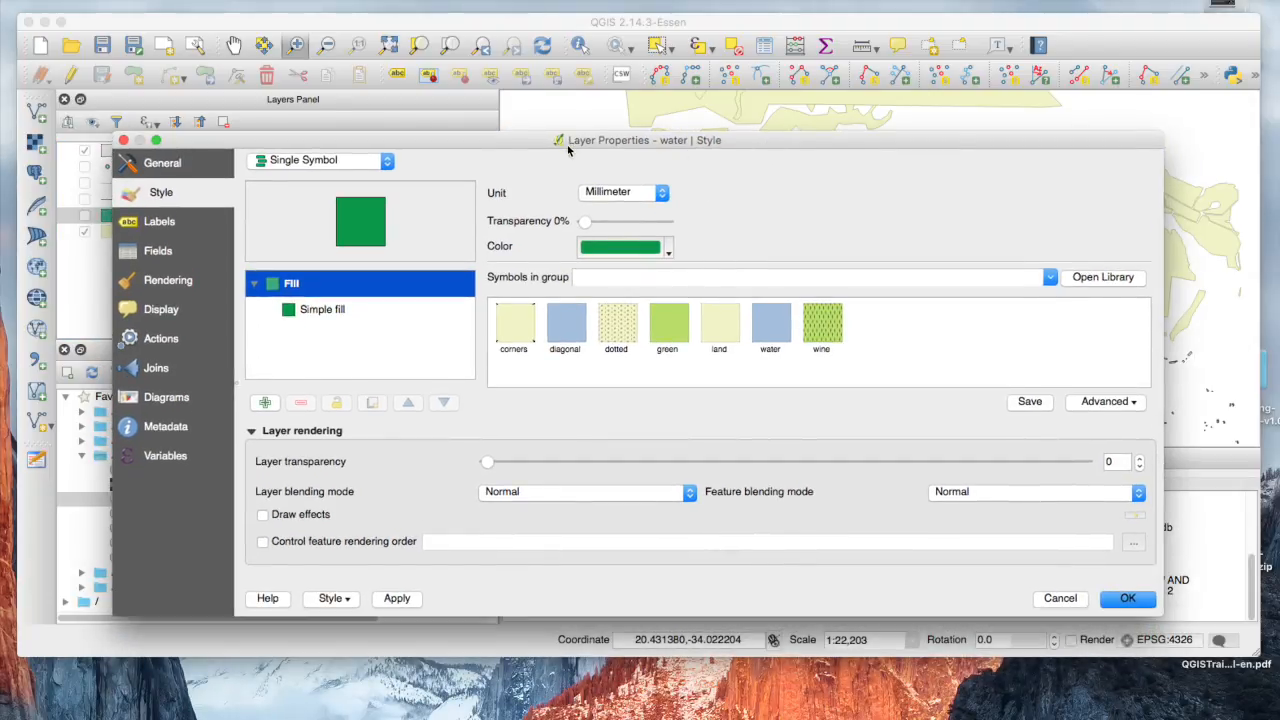
{"action": "left_click", "coordinate": [307, 313]}
{"action": "left_click", "coordinate": [340, 283]}
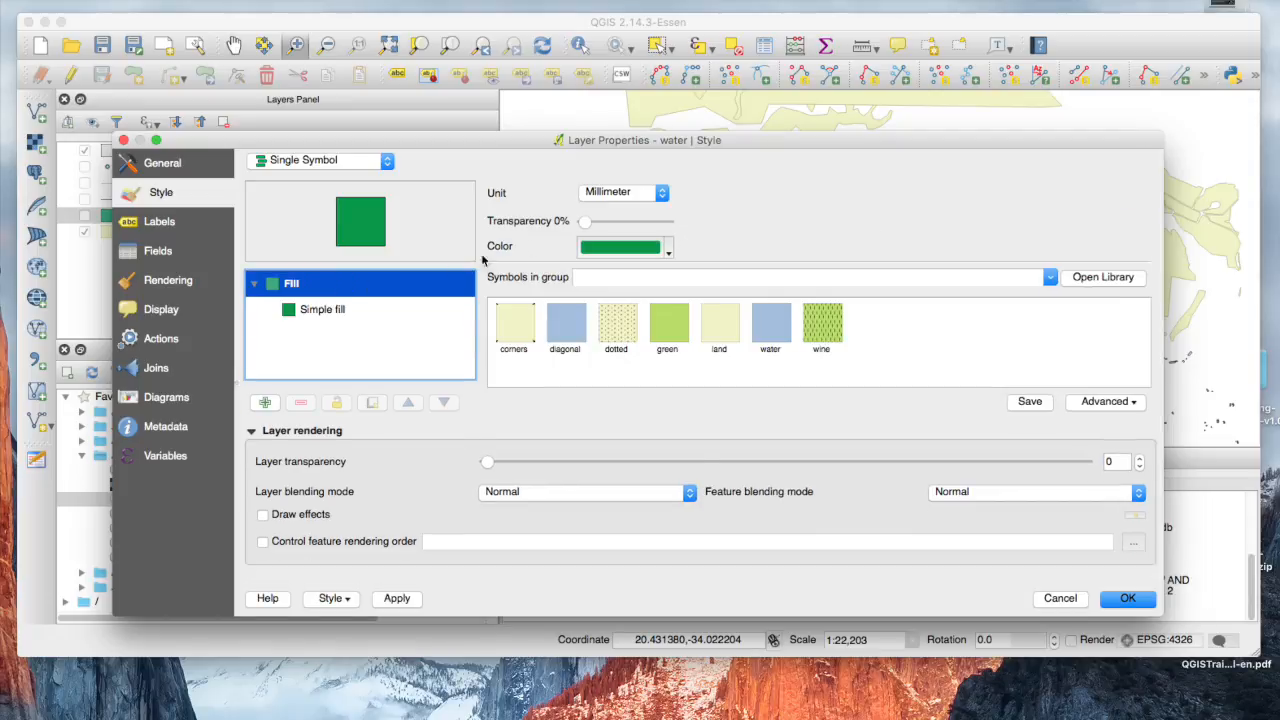
{"action": "left_click", "coordinate": [670, 250]}
{"action": "left_click", "coordinate": [670, 248]}
{"action": "left_click", "coordinate": [670, 248]}
{"action": "left_click", "coordinate": [314, 287]}
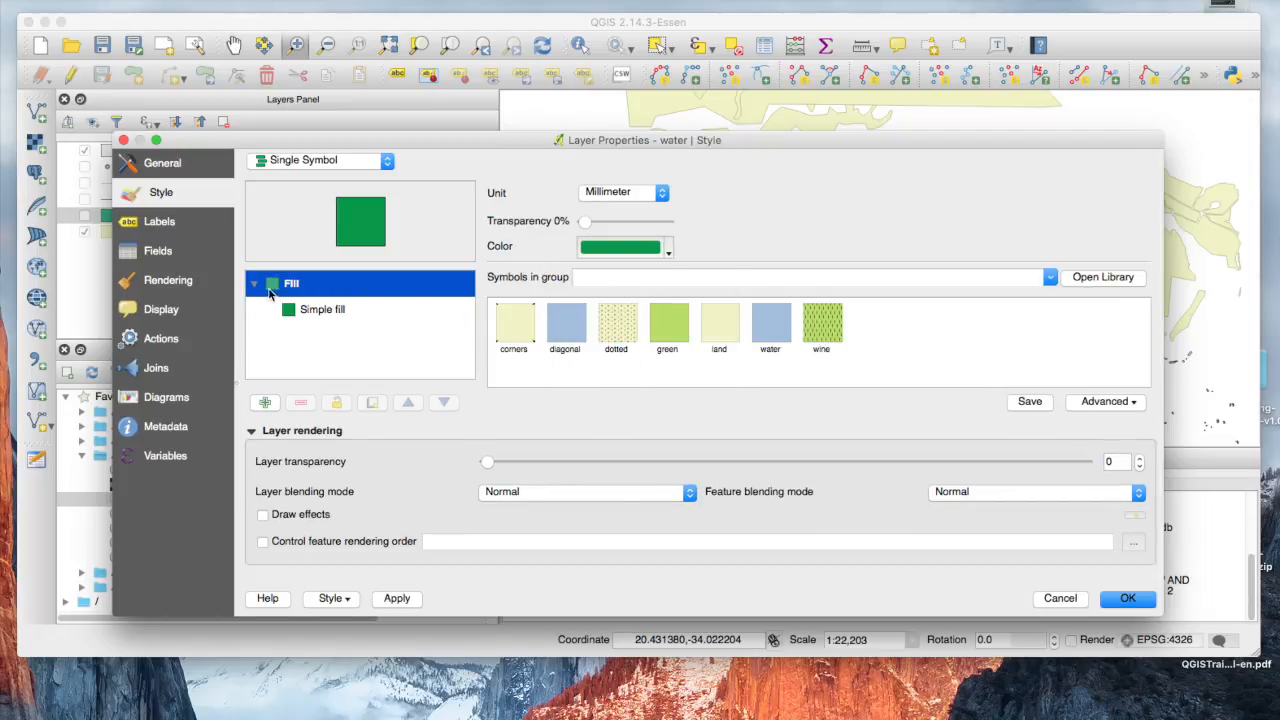
{"action": "left_click", "coordinate": [668, 252]}
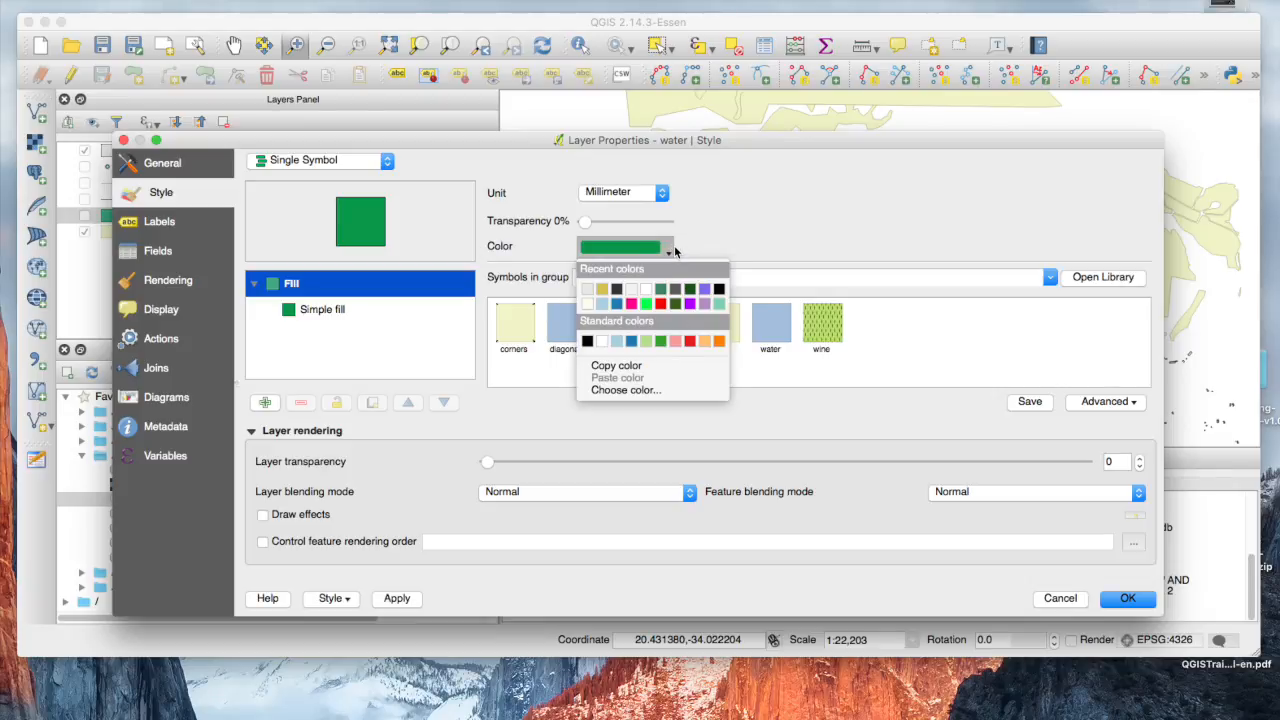
{"action": "left_click", "coordinate": [617, 305]}
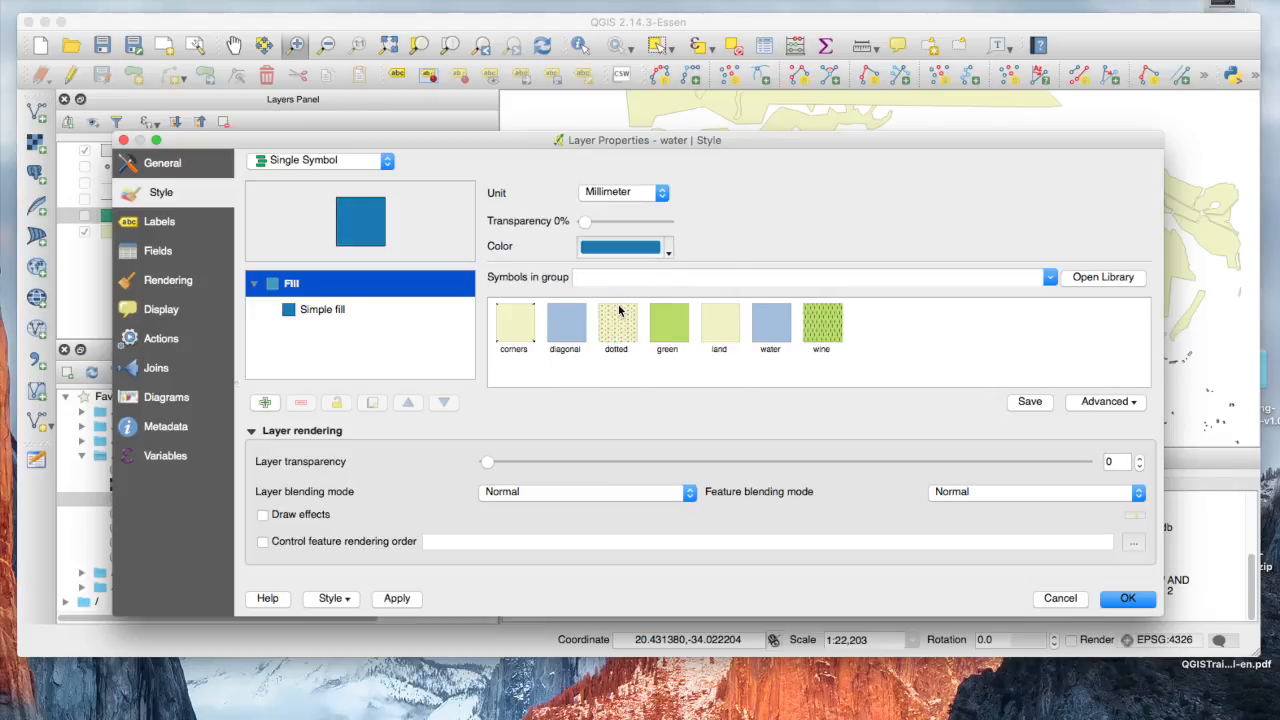
- Darken the water layer's simple fill to #1f5aa0 and store that blue as a custom colour swatch
{"action": "left_click", "coordinate": [342, 314]}
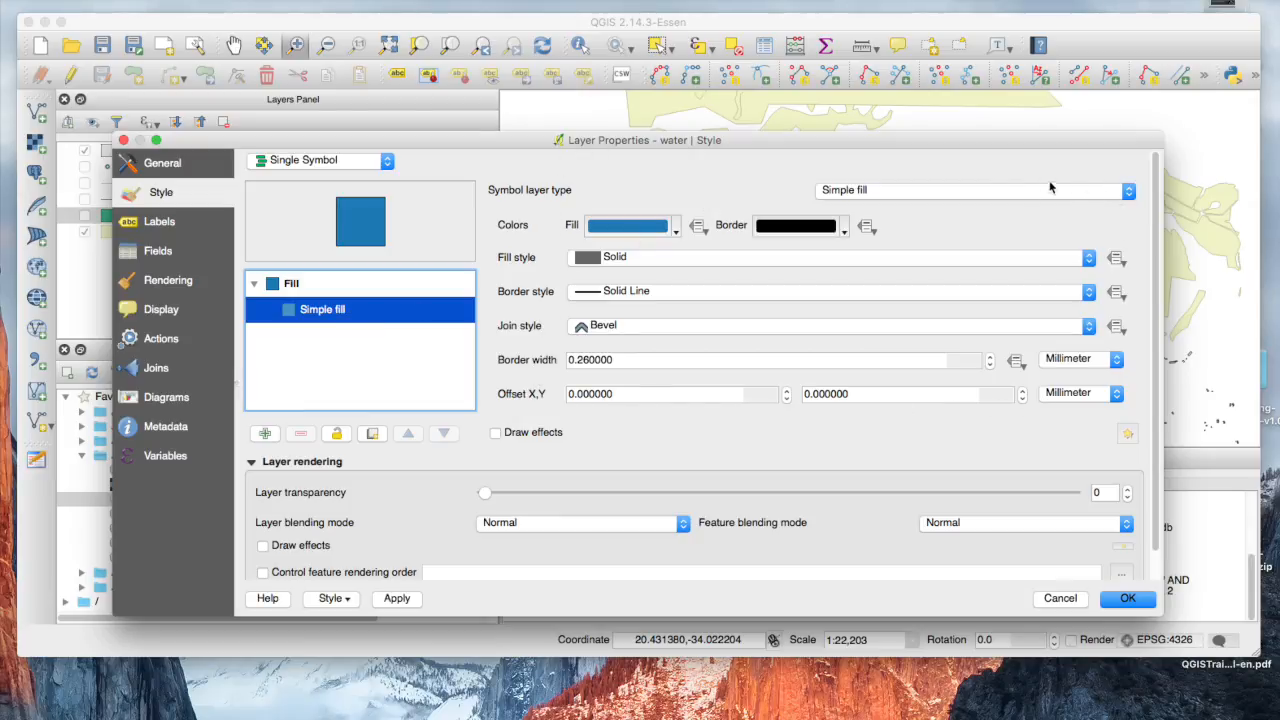
{"action": "left_click", "coordinate": [674, 232]}
{"action": "left_click", "coordinate": [676, 234]}
{"action": "left_click", "coordinate": [632, 230]}
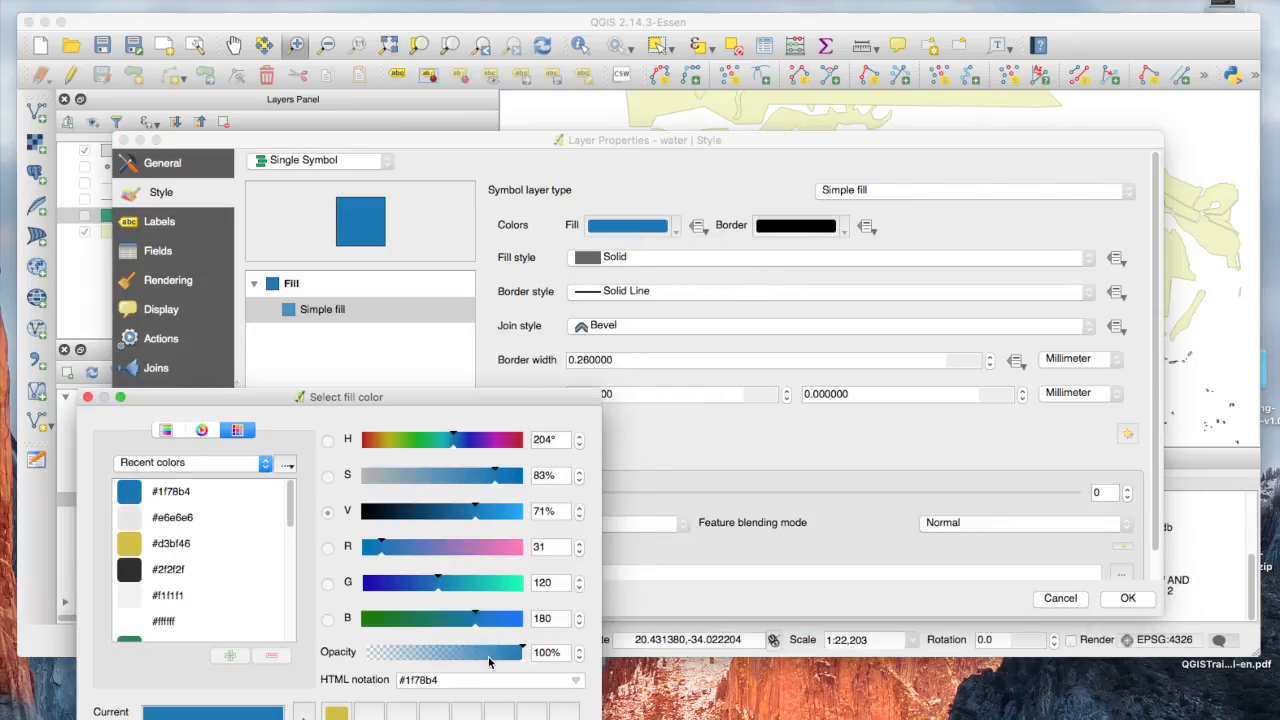
{"action": "left_click", "coordinate": [418, 586]}
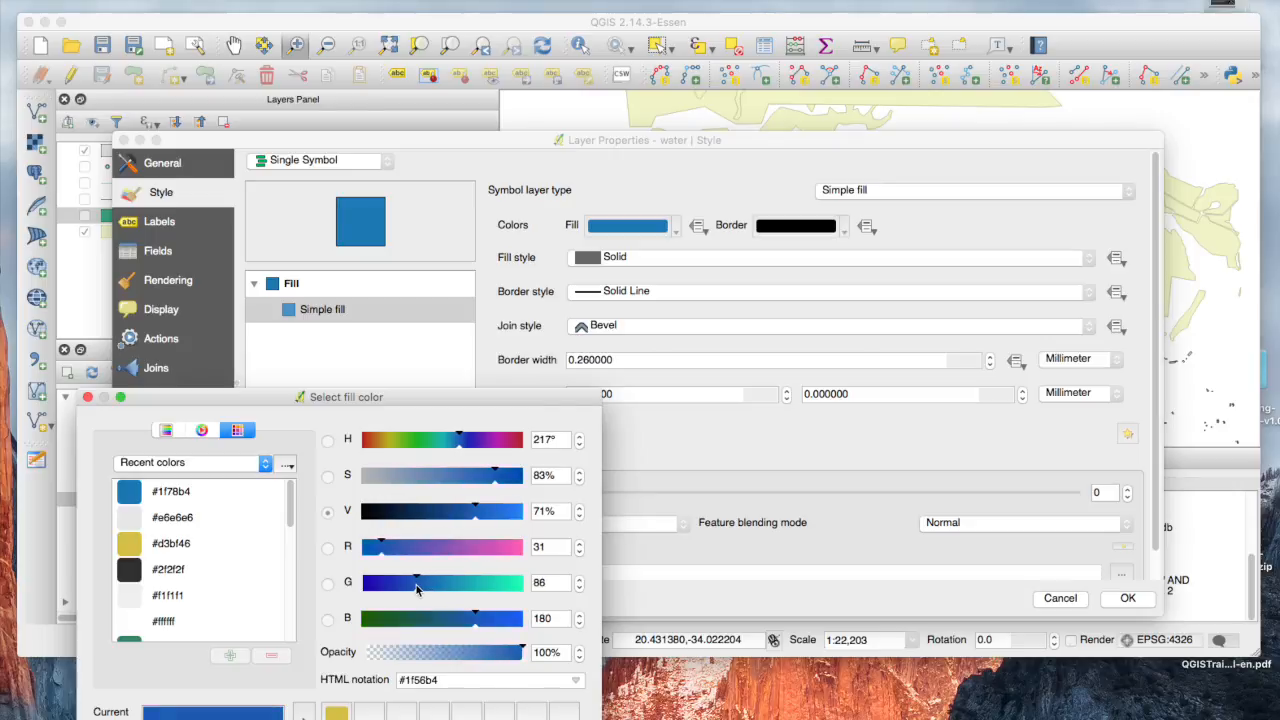
{"action": "left_click_drag", "start_coordinate": [416, 589], "coordinate": [418, 588]}
{"action": "left_click_drag", "start_coordinate": [474, 622], "coordinate": [463, 627]}
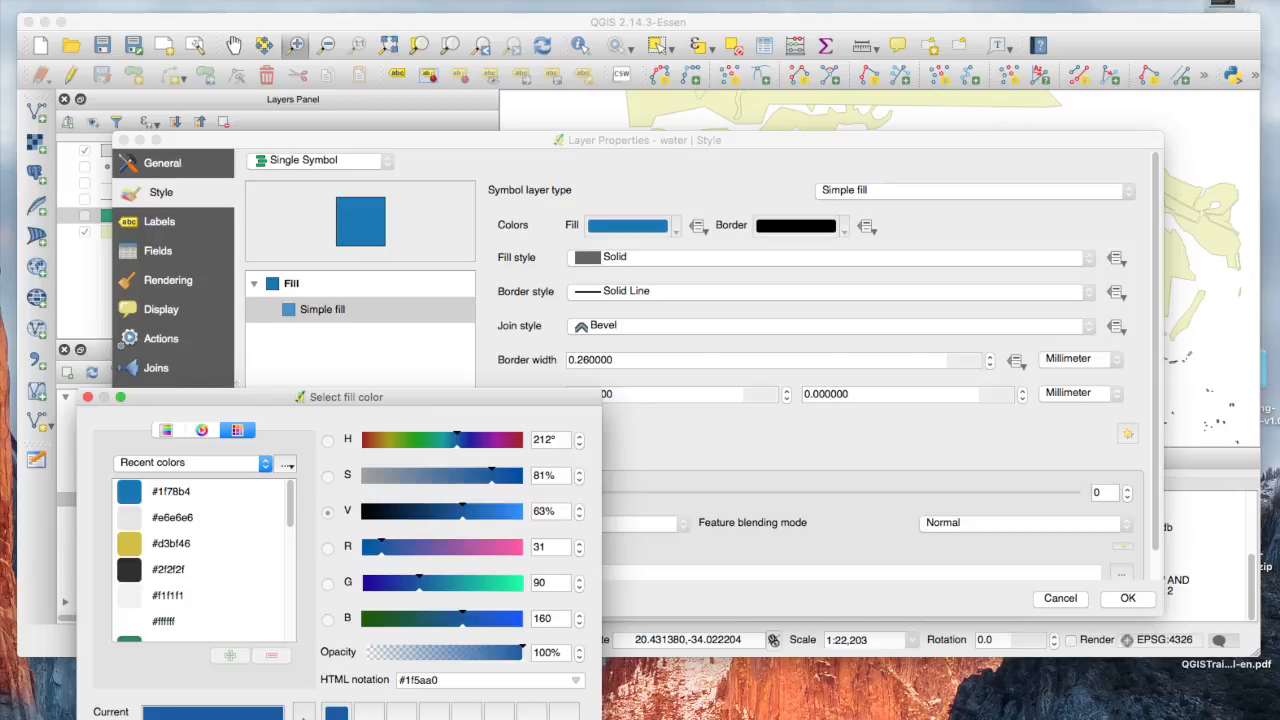
{"action": "left_click", "coordinate": [337, 716]}
{"action": "left_click", "coordinate": [337, 716]}
- Return the water fill to the recent colour #1f78b4, apply it, and make the water layer visible
{"action": "left_click", "coordinate": [182, 550]}
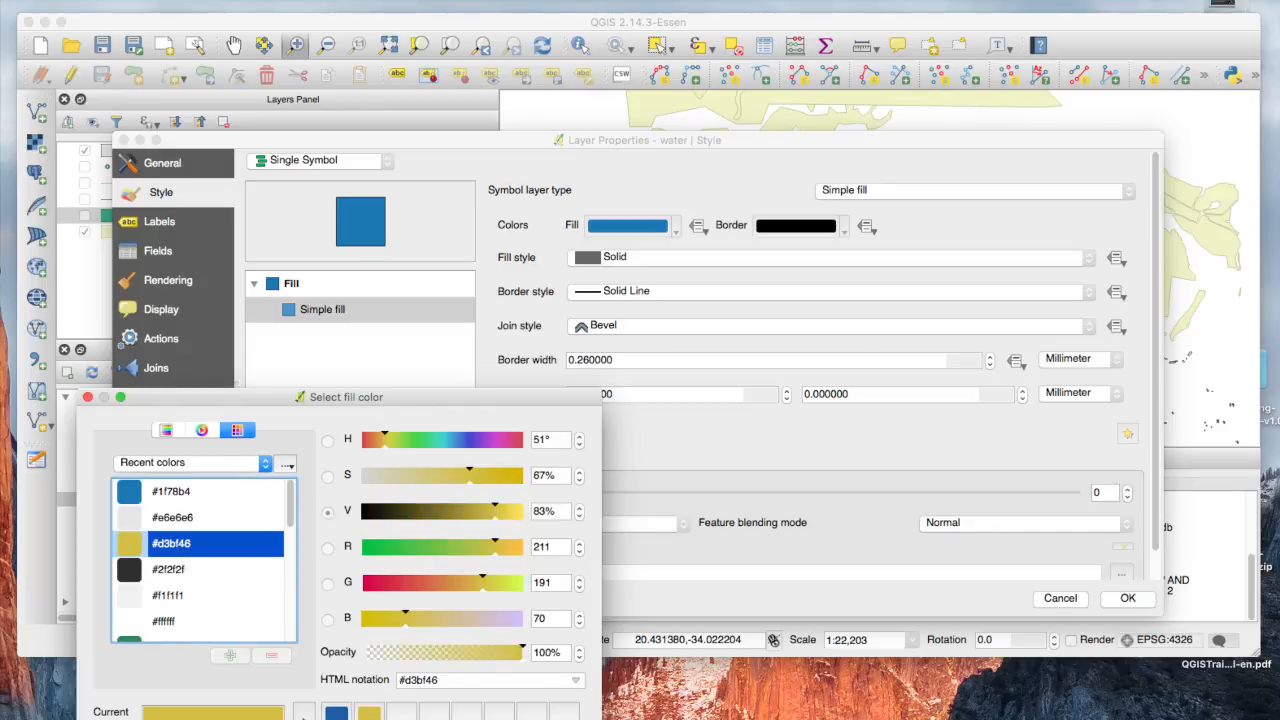
{"action": "left_click", "coordinate": [204, 500]}
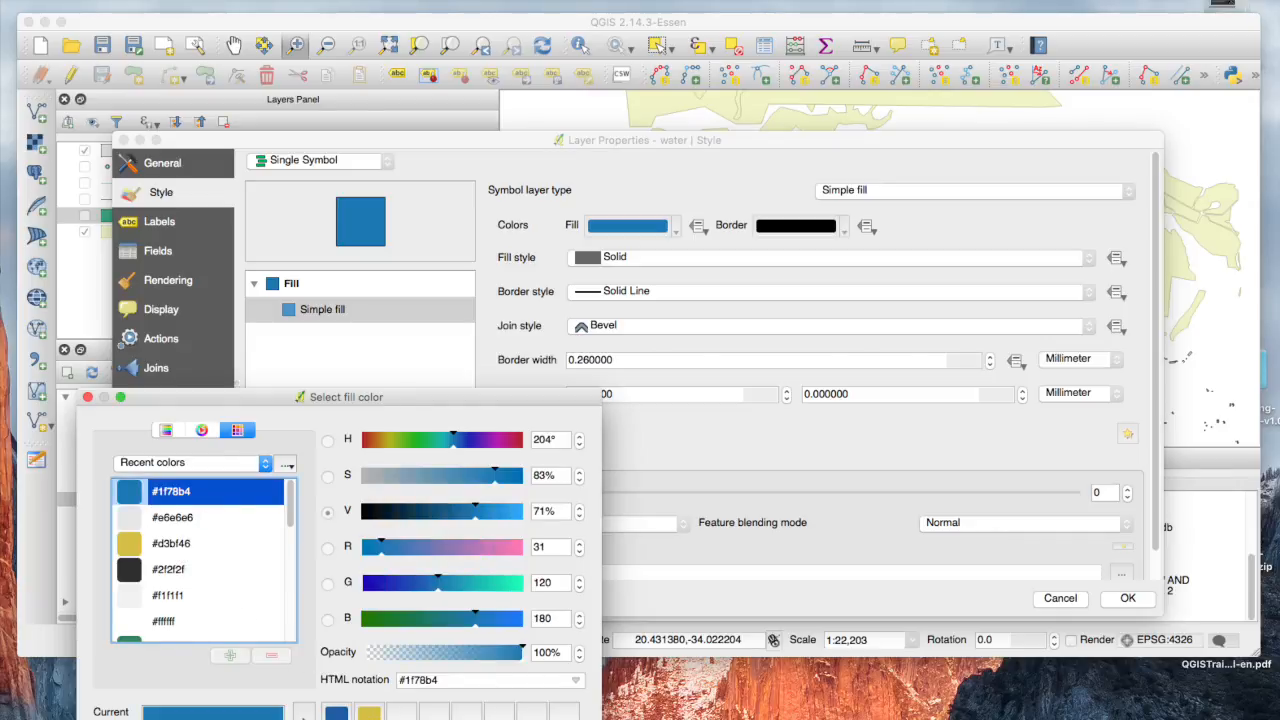
{"action": "key", "text": "Return"}
{"action": "left_click", "coordinate": [396, 598]}
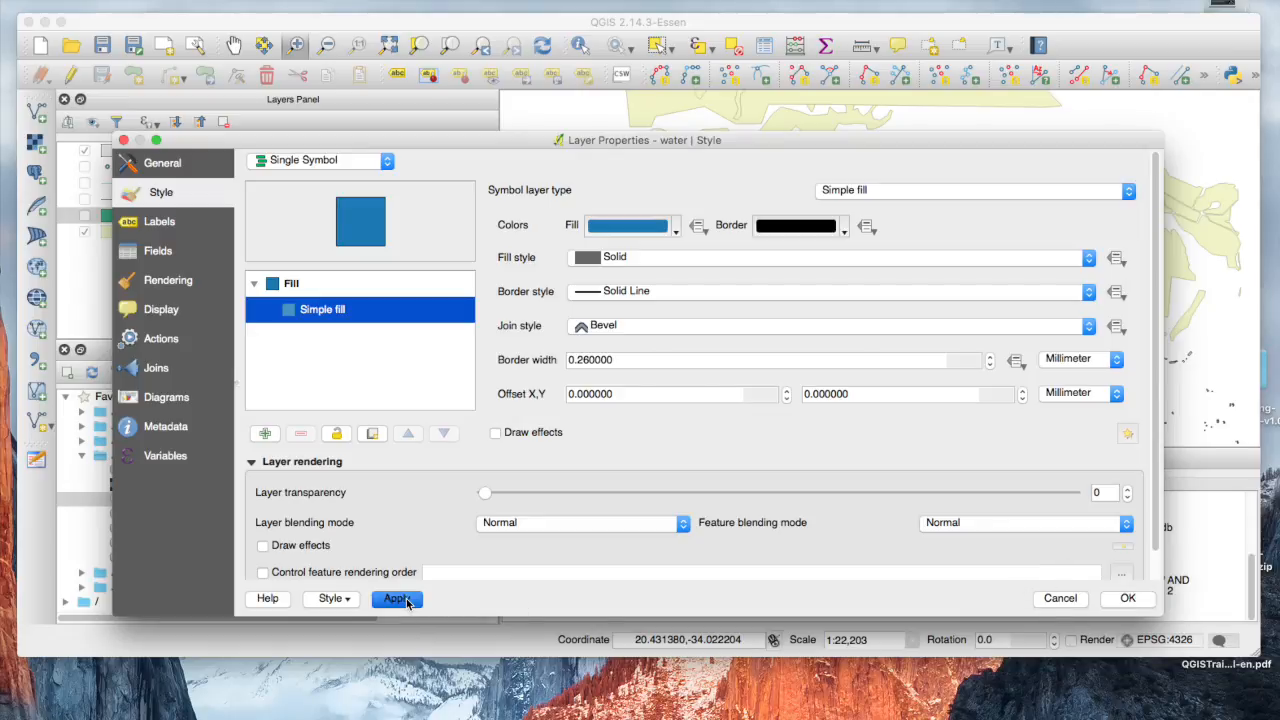
{"action": "left_click", "coordinate": [1126, 598]}
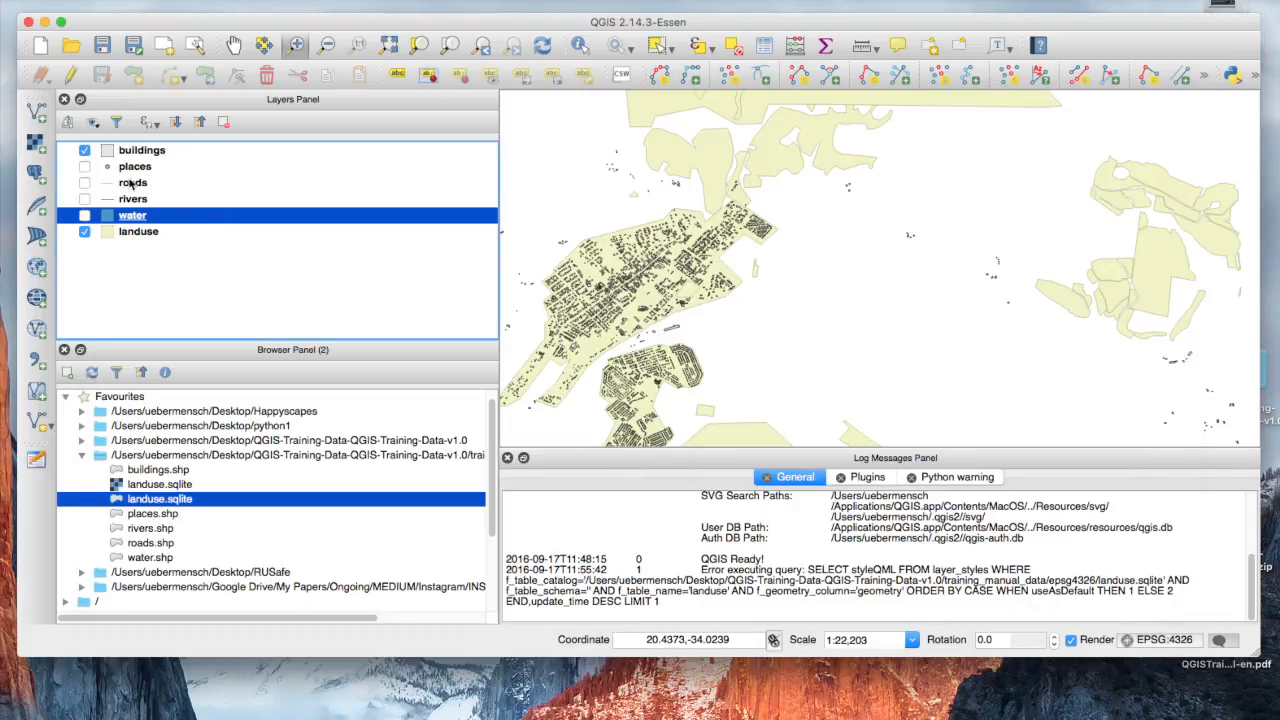
{"action": "left_click", "coordinate": [84, 216]}
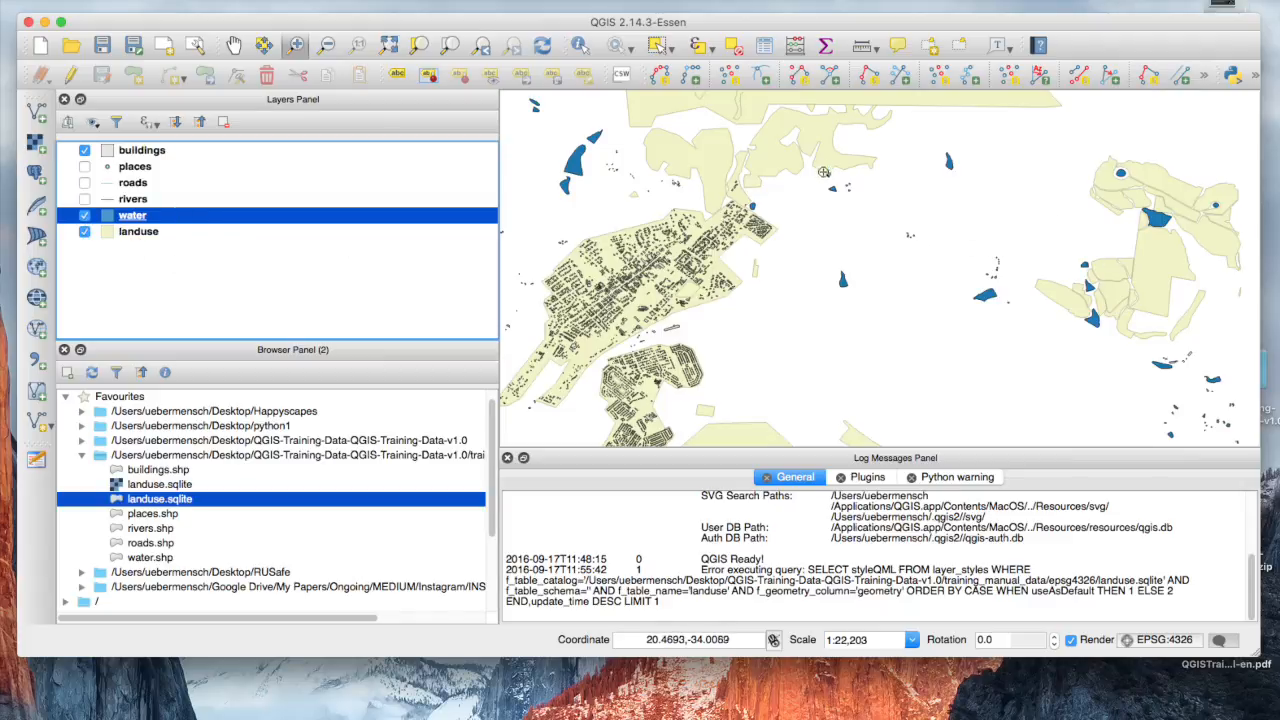
- View the roads layer's line style properties and close them
{"action": "double_click", "coordinate": [112, 186]}
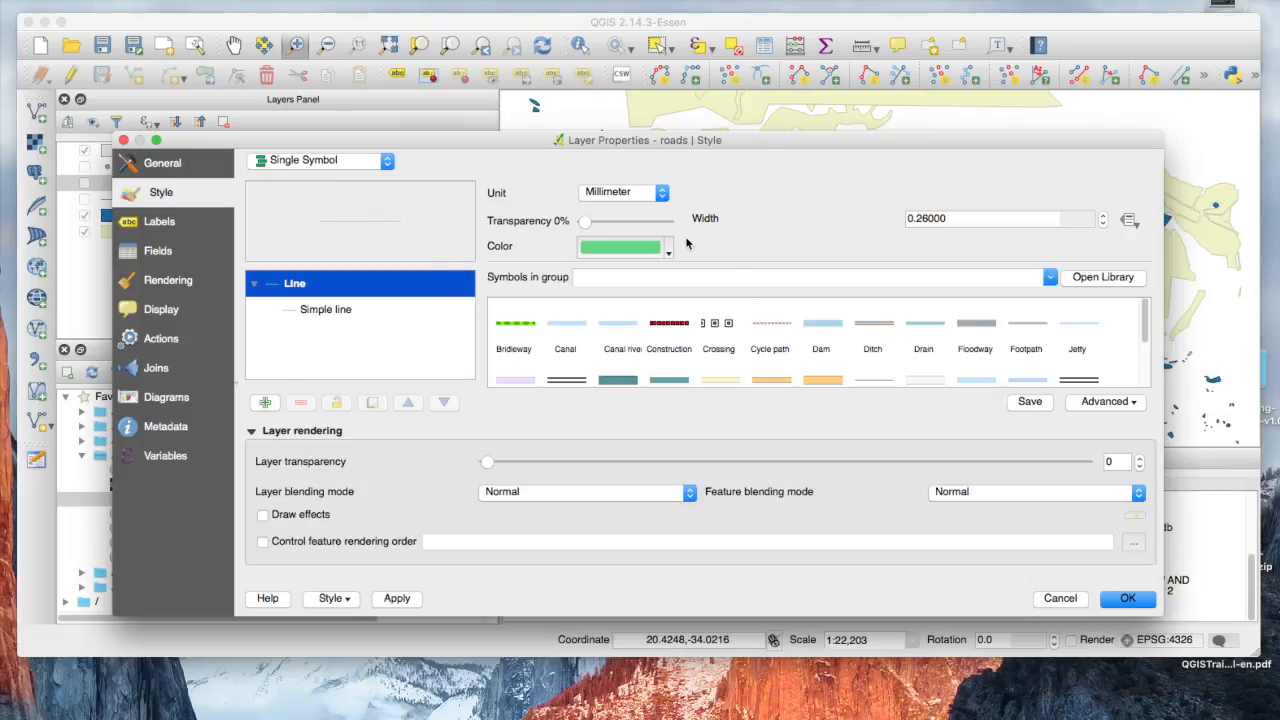
{"action": "left_click", "coordinate": [1064, 600]}
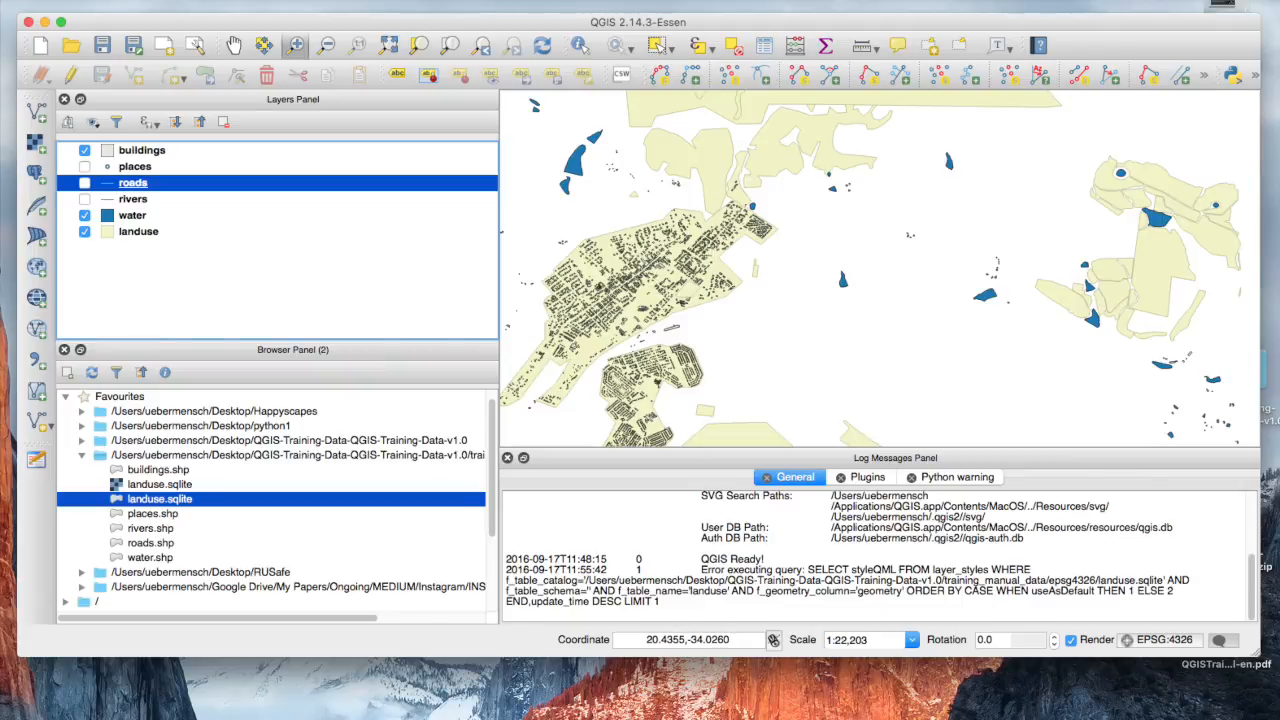
{"action": "key", "text": "super+Tab"}
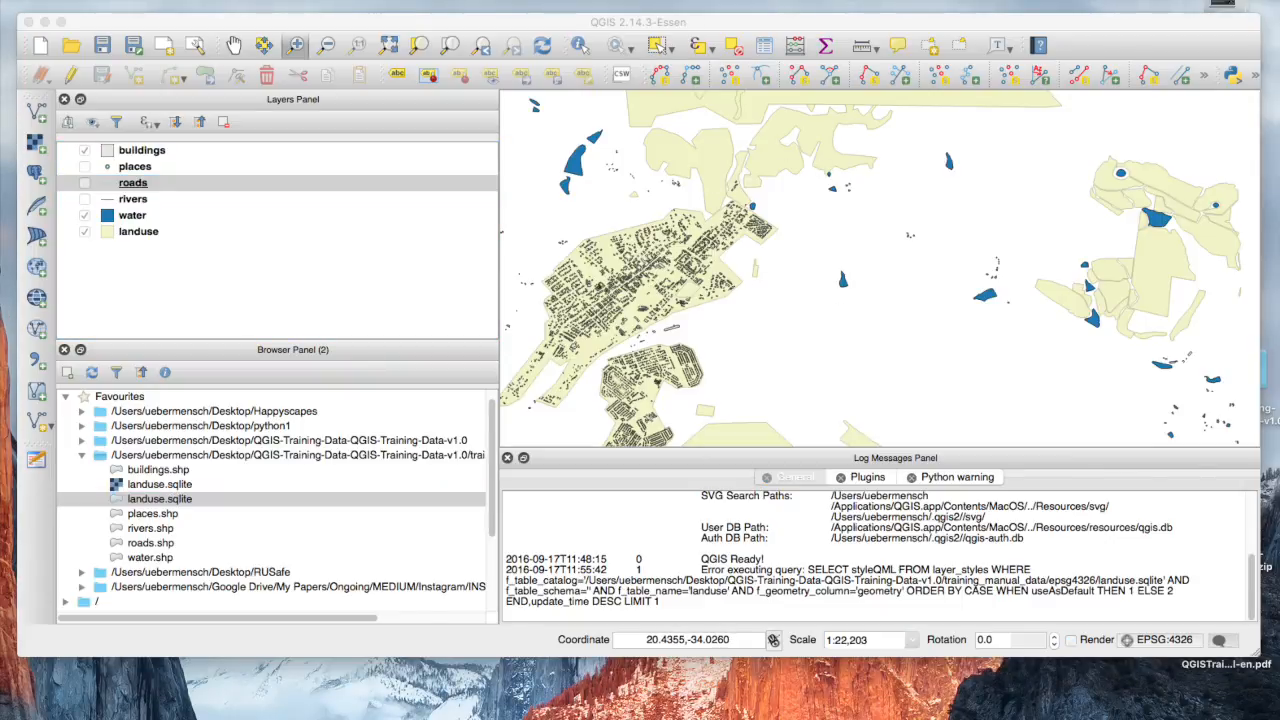